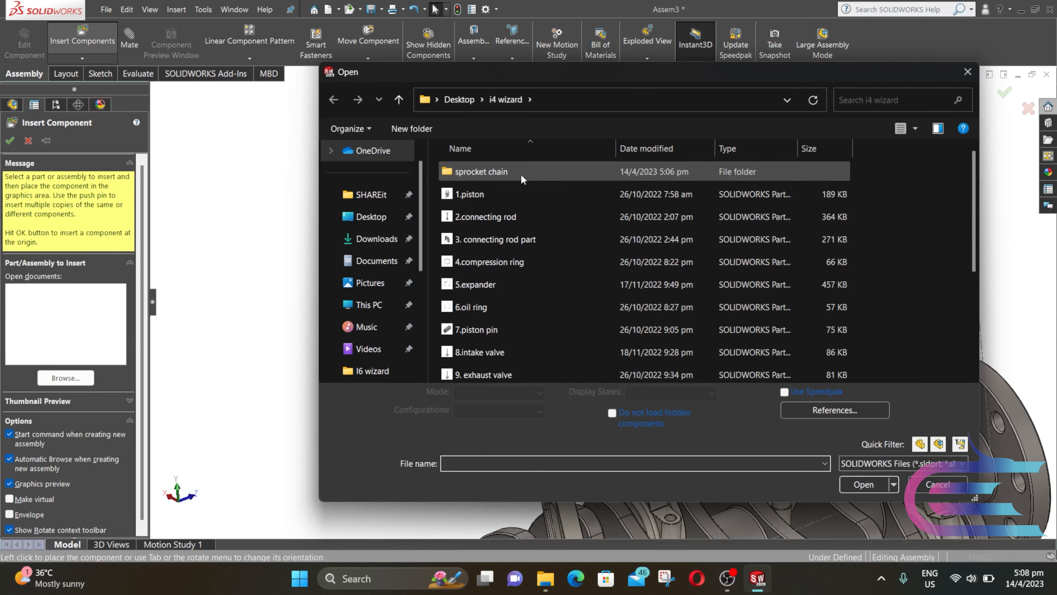
Insert the cam sprocket and crank sprocket parts from the sprocket chain folder, placing them near the camshaft ends and the crankshaft nose.
double_click(520, 172)
click(493, 173)
ctrl+click(497, 194)
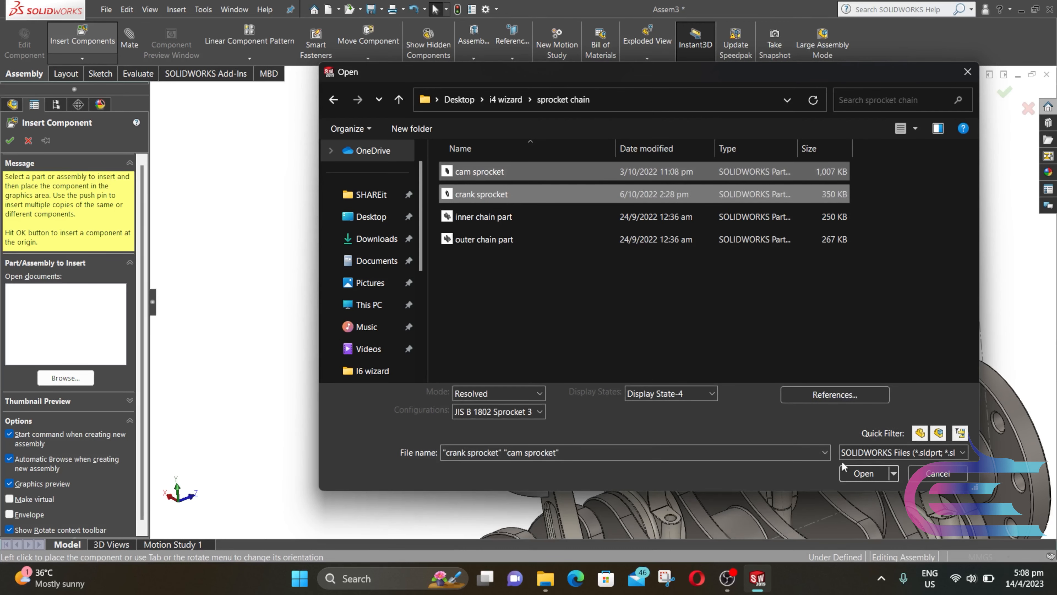
click(863, 473)
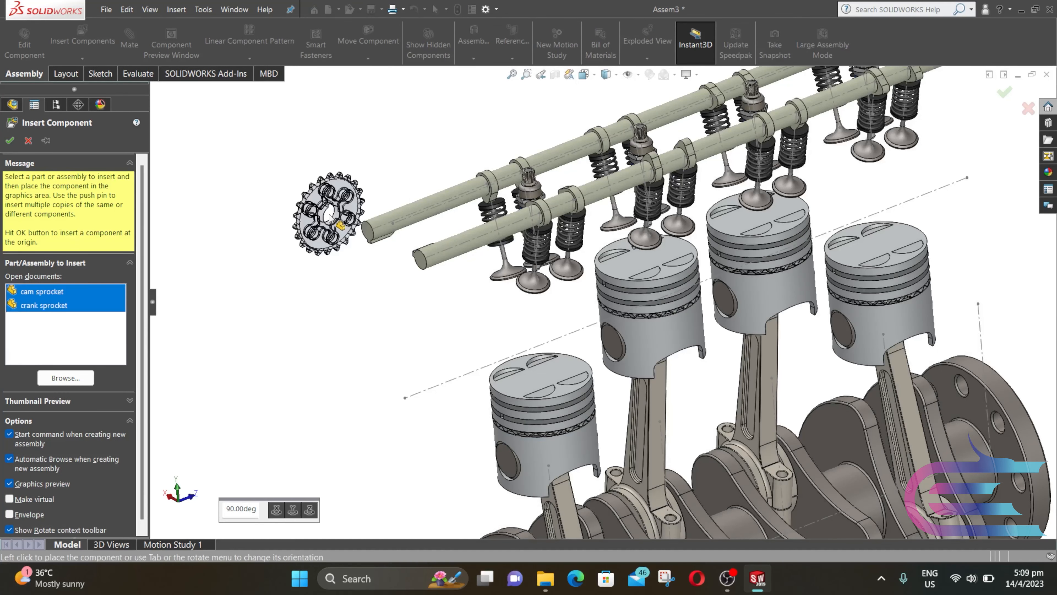
click(364, 262)
scroll(468, 354, up, 3)
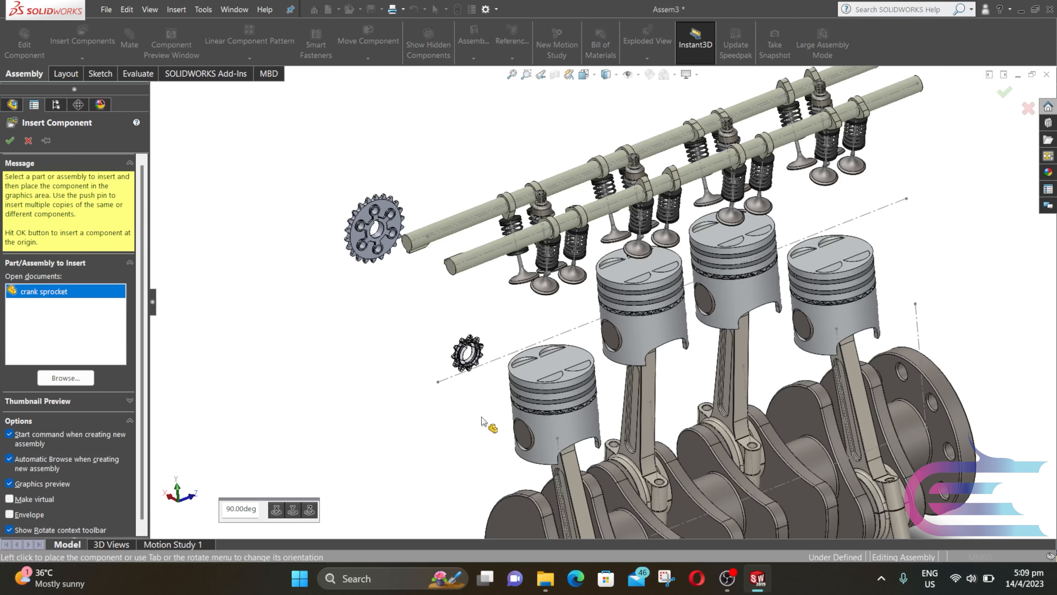
click(501, 507)
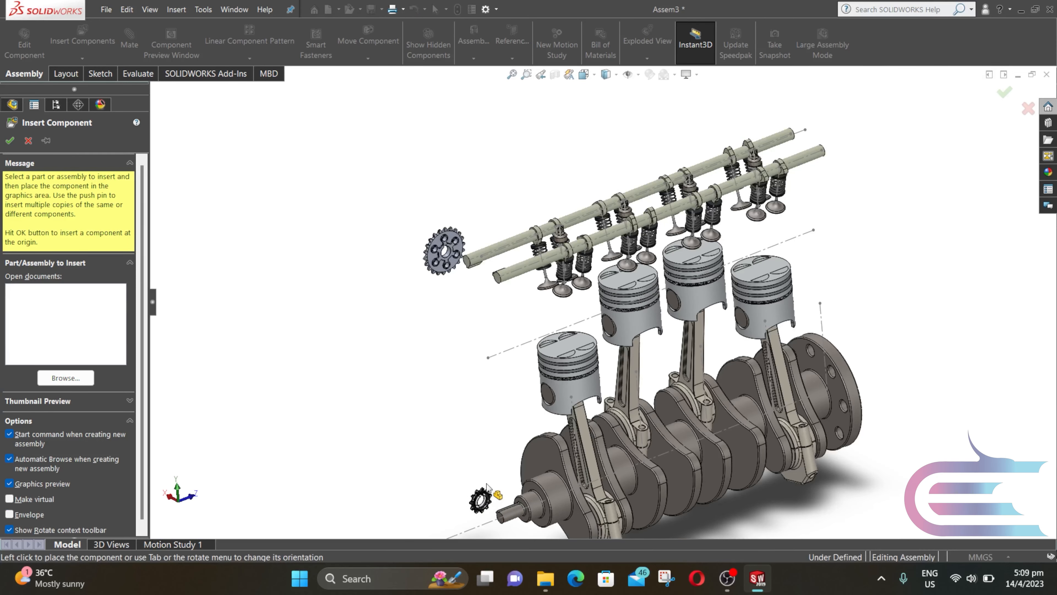
Add a concentric mate between the cam sprocket's bore and the cylindrical face of the first camshaft.
scroll(490, 267, down, 2)
scroll(490, 266, down, 5)
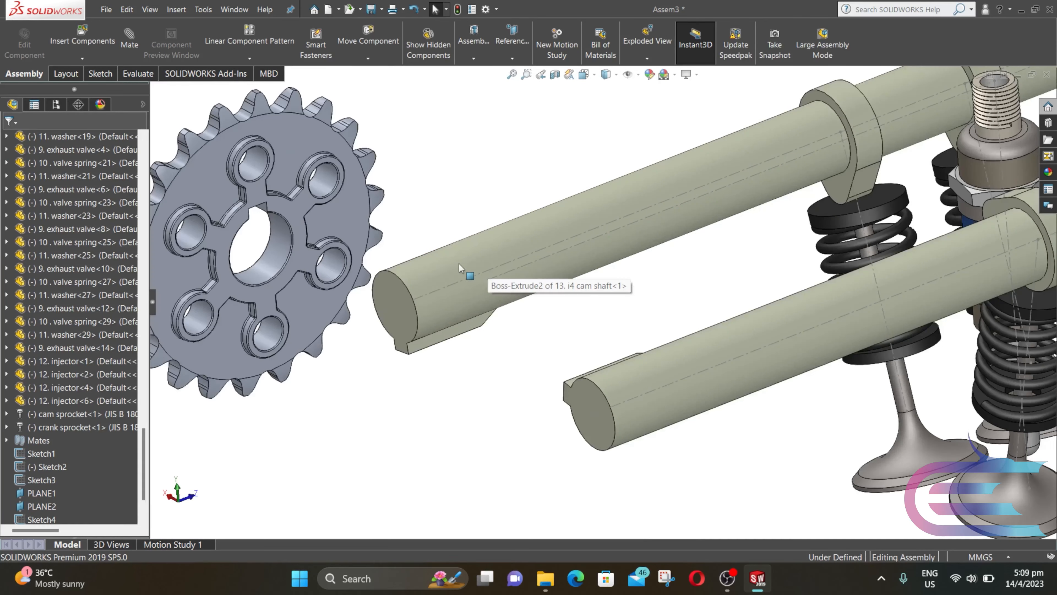
click(485, 267)
ctrl+click(282, 262)
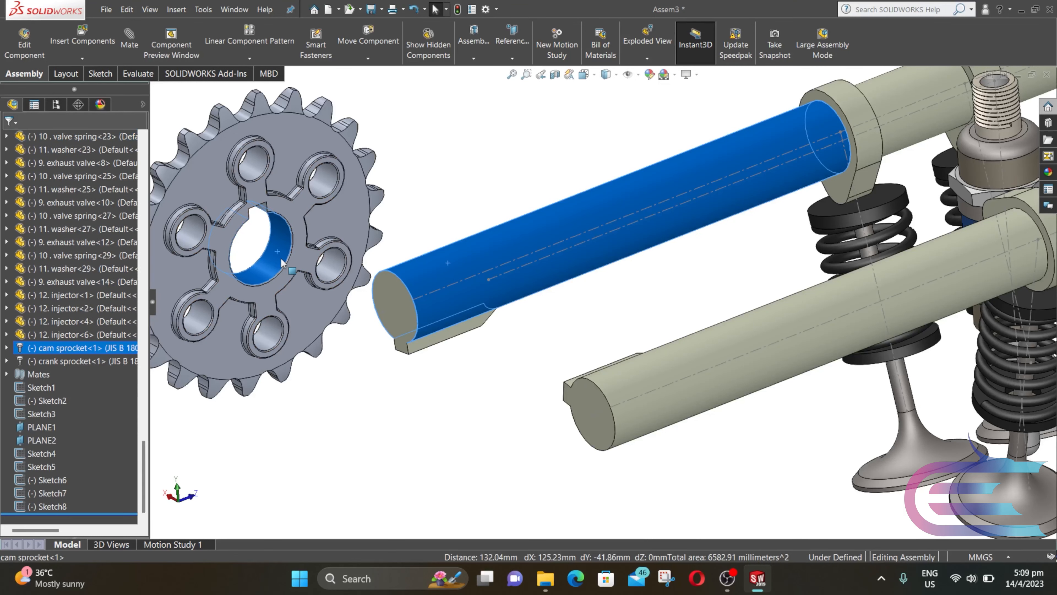
click(133, 53)
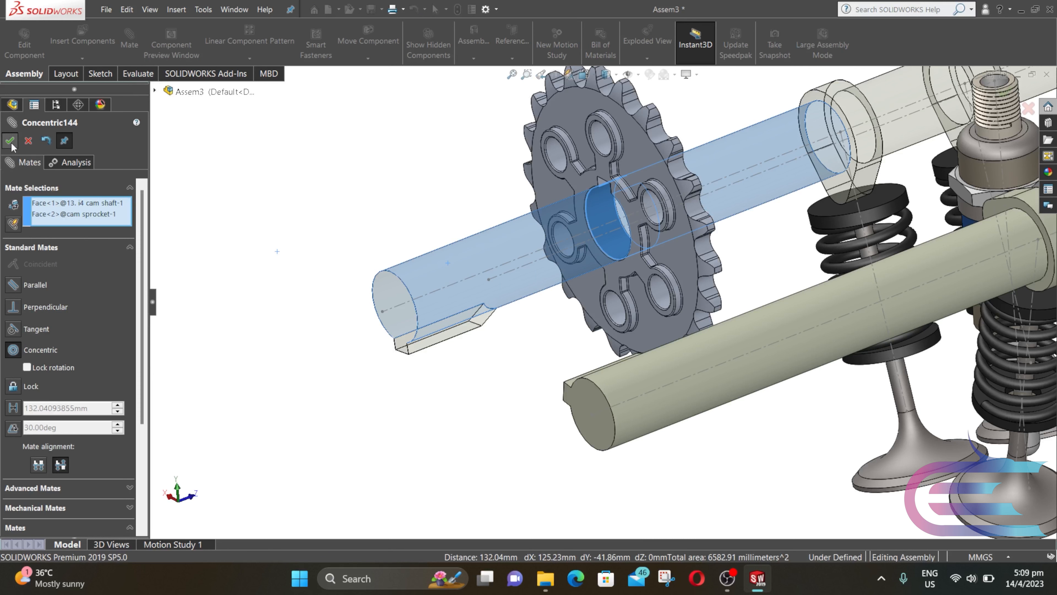
click(9, 141)
Rotate the cam sprocket and mate its keyway face coincident with the matching key face on the first camshaft.
drag(642, 119, 640, 155)
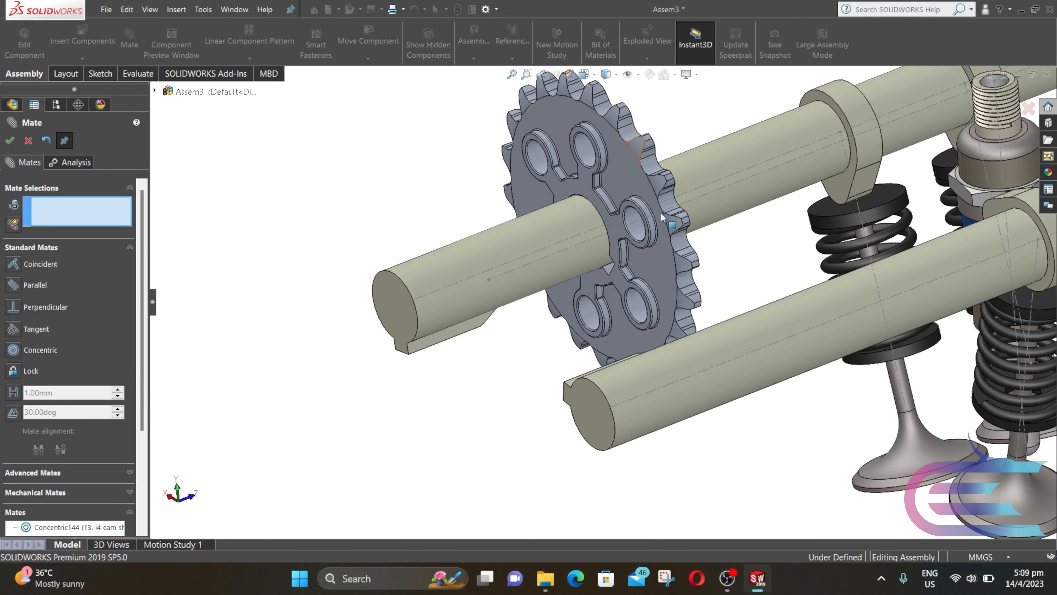
drag(663, 216, 540, 362)
middle_drag(555, 334, 538, 211)
click(601, 279)
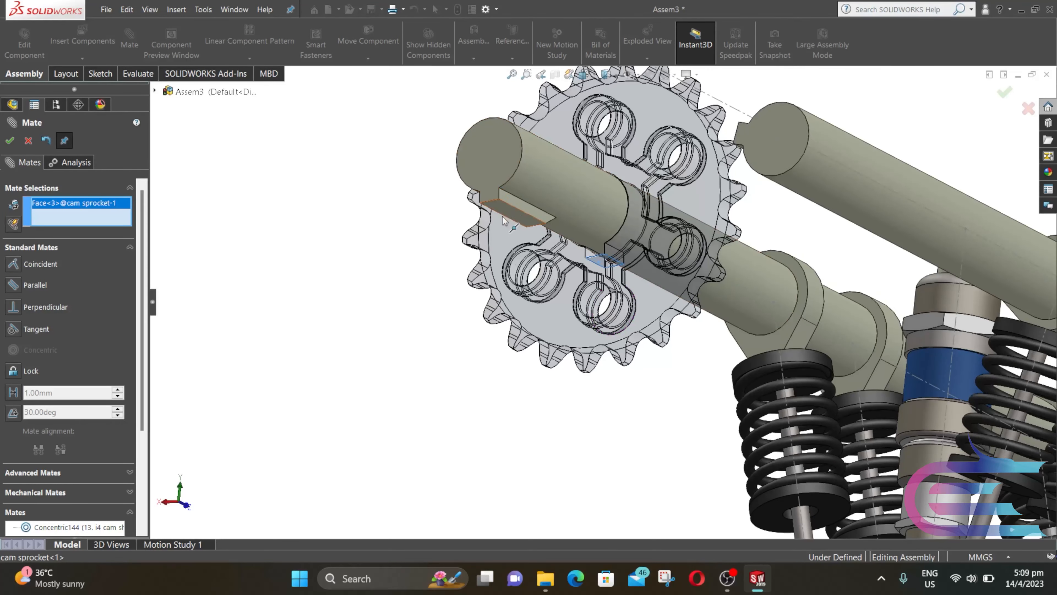
click(504, 217)
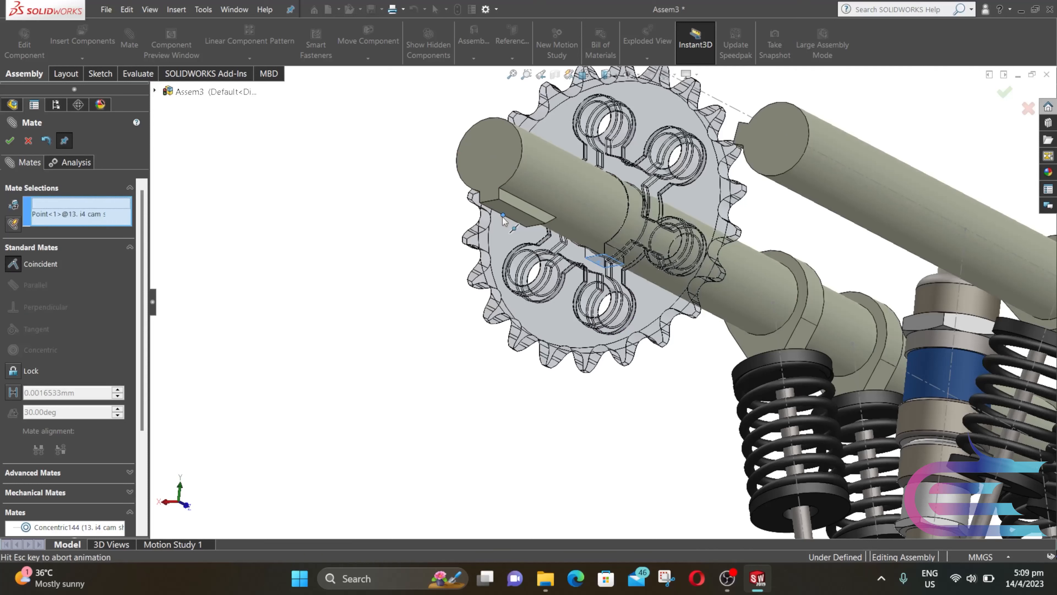
right_click(115, 221)
click(127, 236)
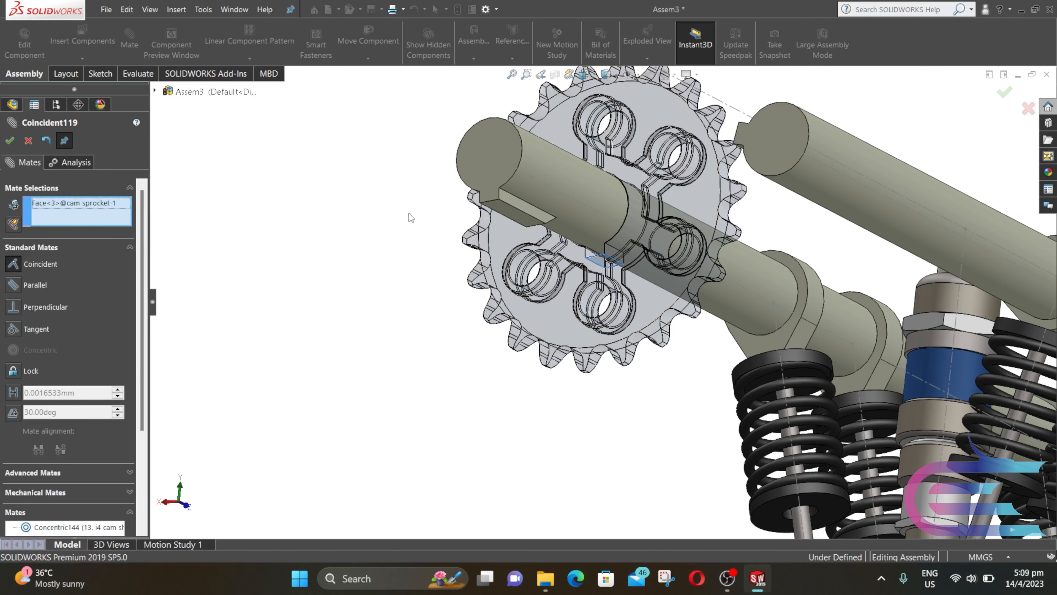
click(515, 211)
click(520, 215)
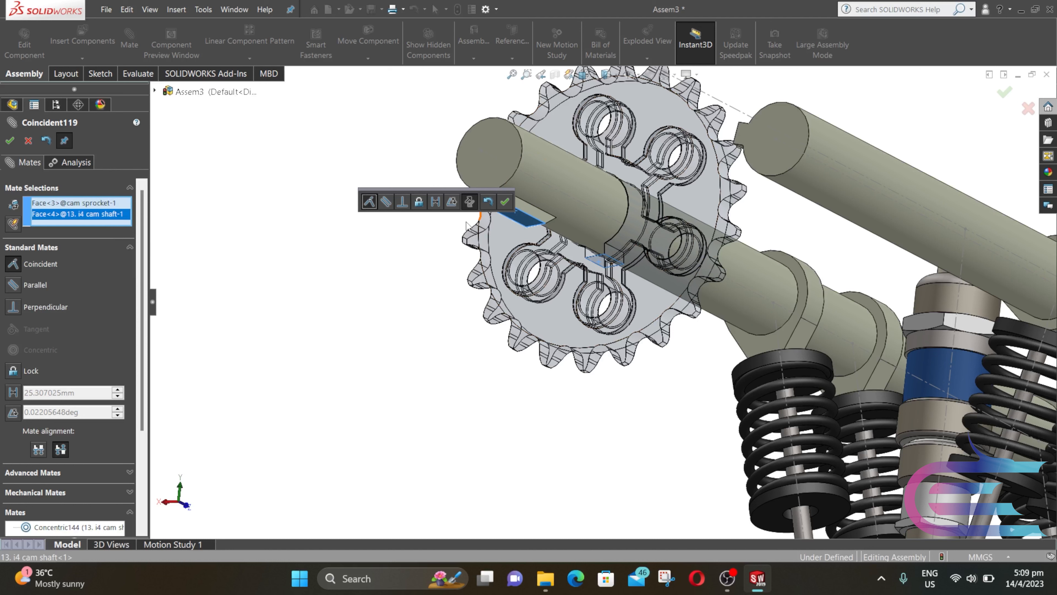
click(505, 202)
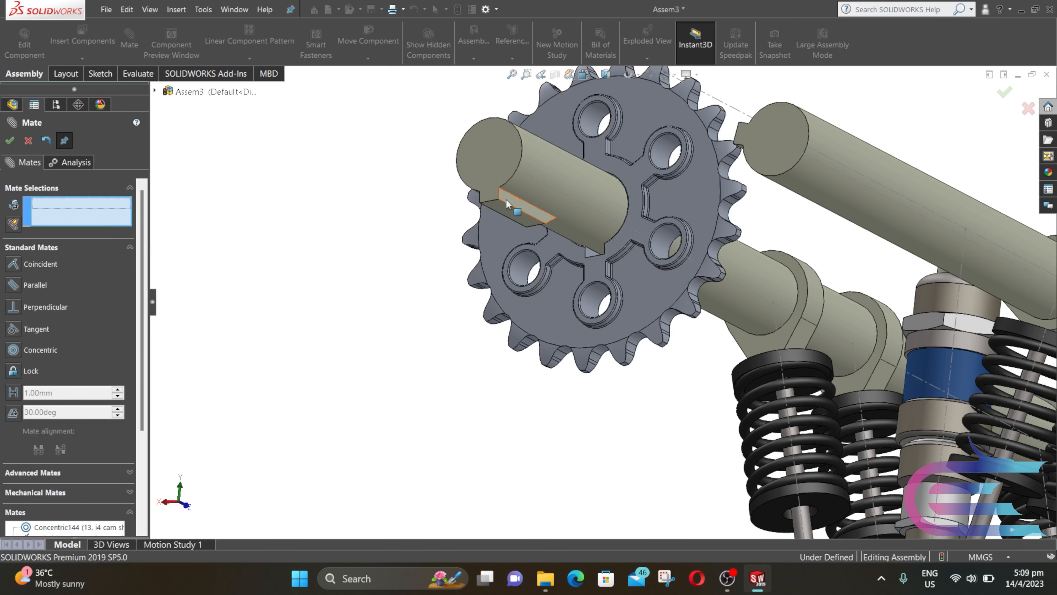
Mate the cam sprocket's front hub face coincident with the first camshaft's end face and finish mating.
scroll(658, 223, up, 2)
middle_drag(658, 223, 626, 205)
scroll(626, 205, down, 3)
click(595, 193)
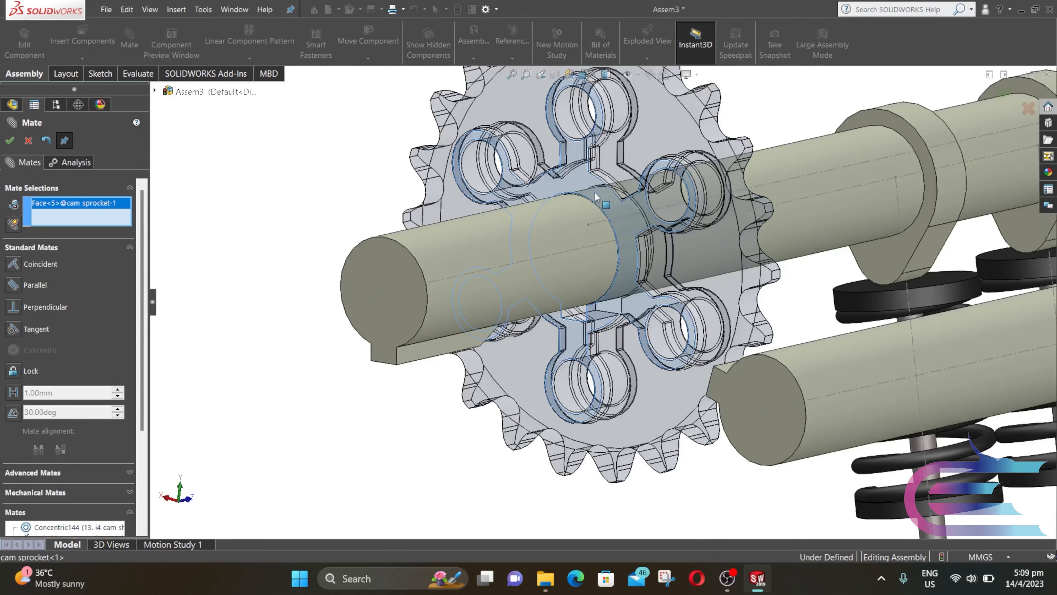
click(374, 289)
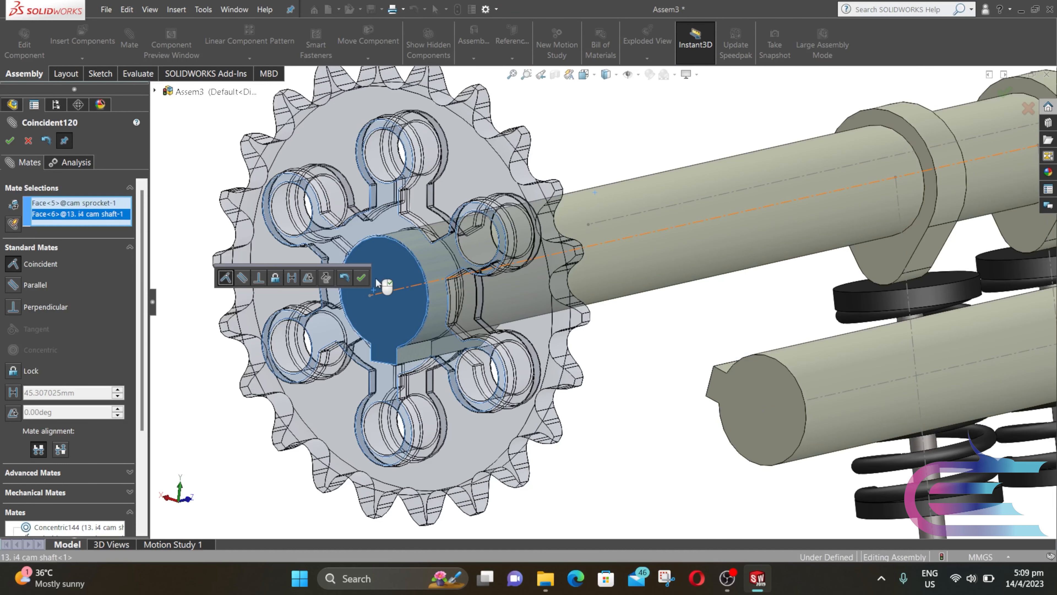
click(226, 278)
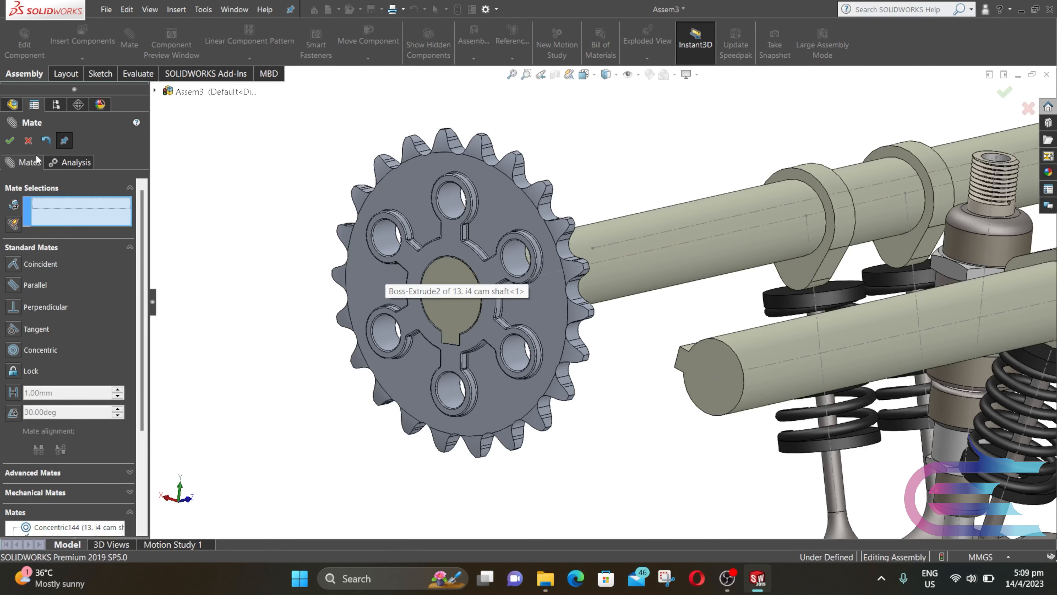
key(Escape)
Copy the cam sprocket with its mates onto the second camshaft, using that shaft's cylindrical, key and end faces as references.
click(75, 58)
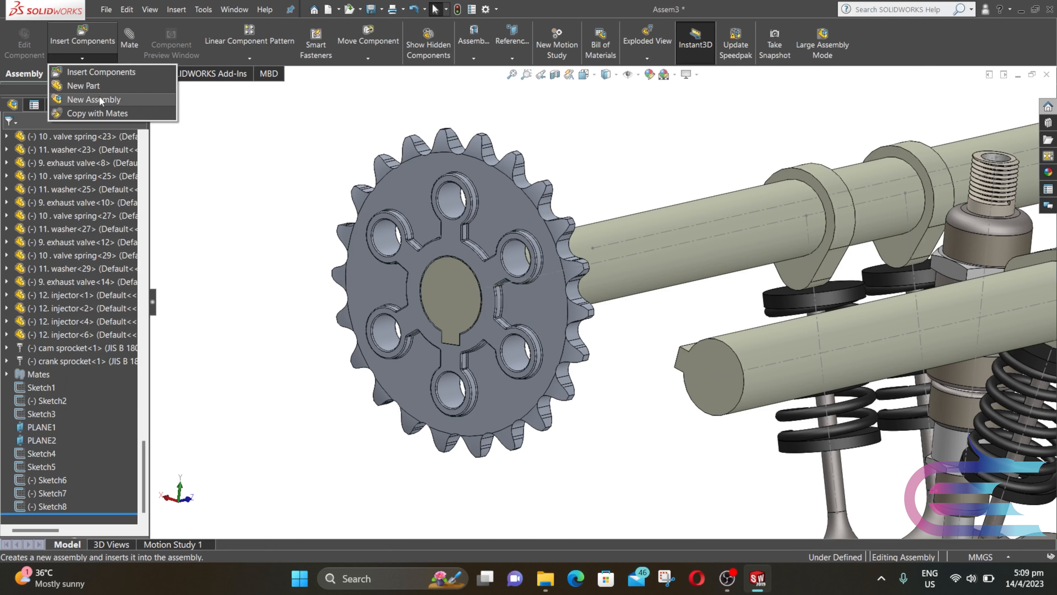
click(104, 112)
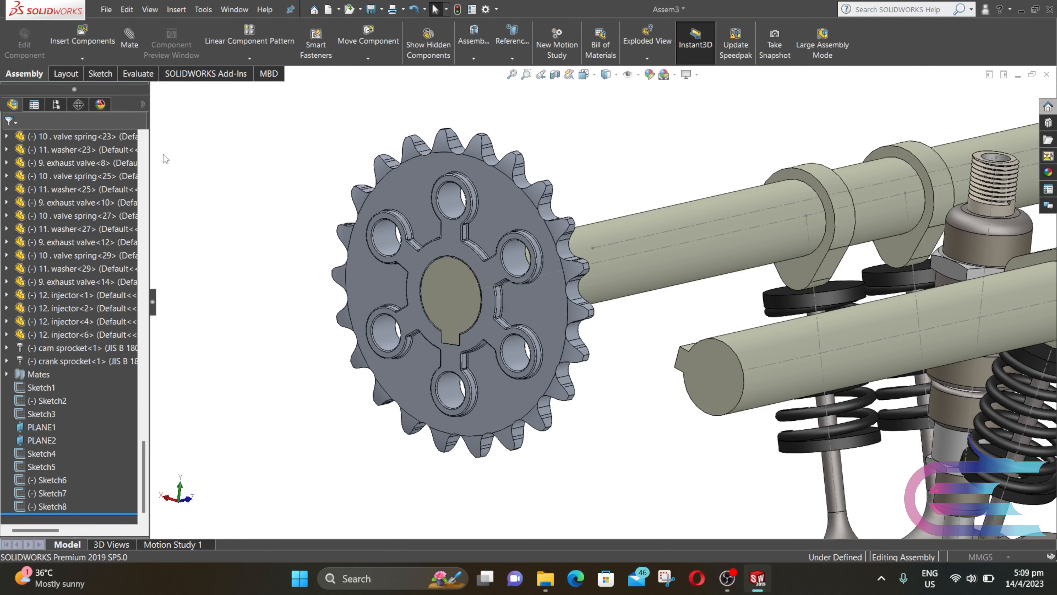
click(515, 214)
click(141, 141)
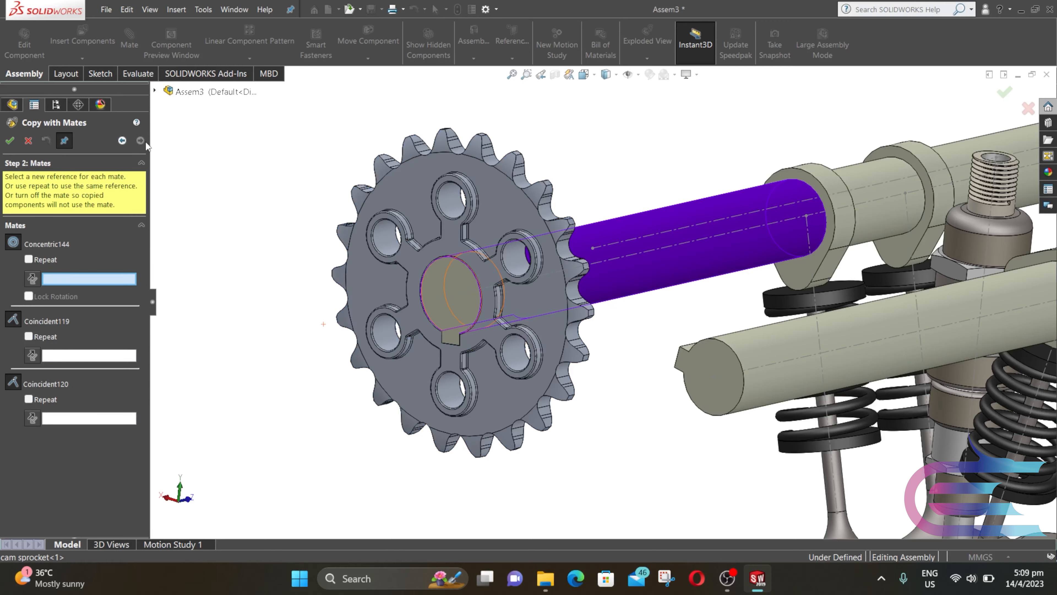
click(759, 342)
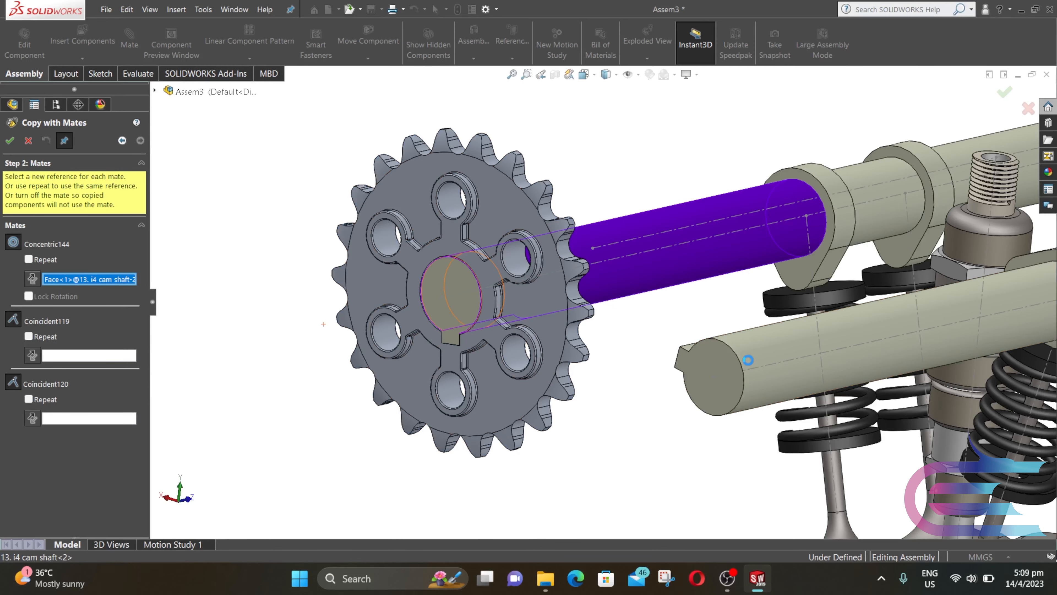
middle_drag(752, 352, 849, 381)
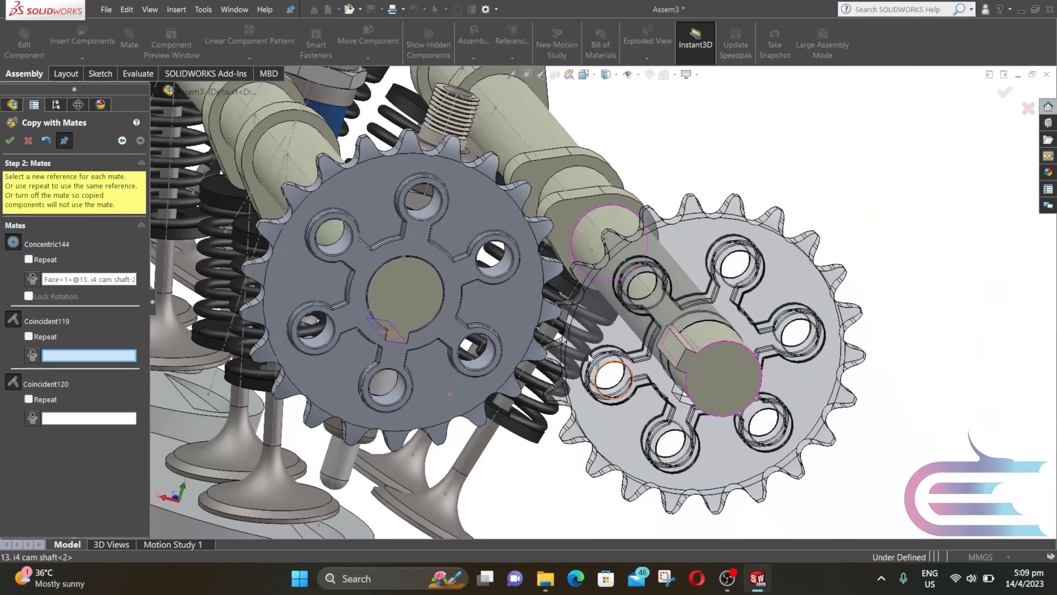
click(675, 344)
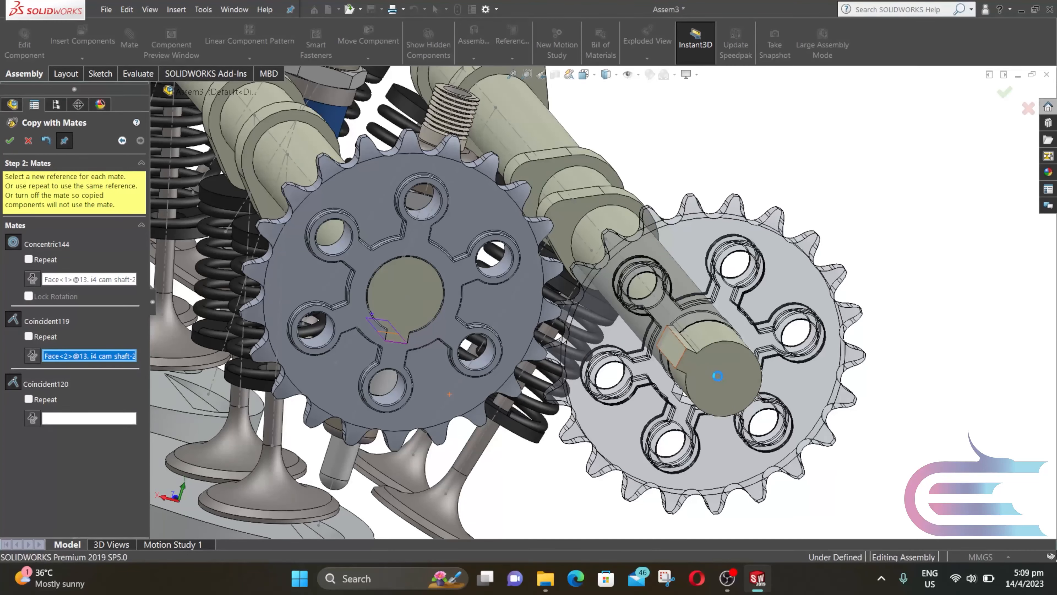
click(718, 376)
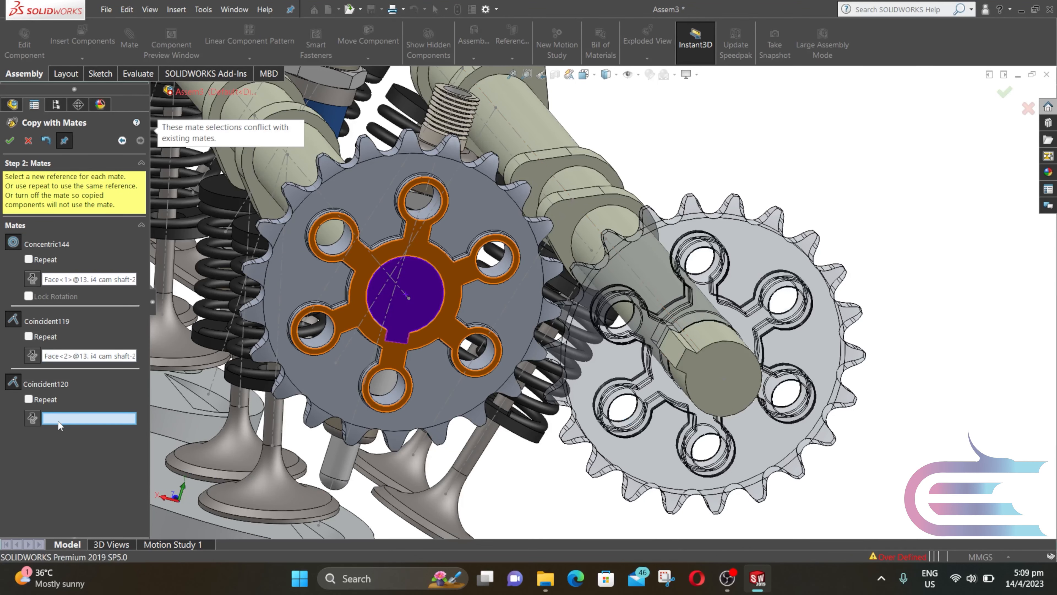
click(705, 389)
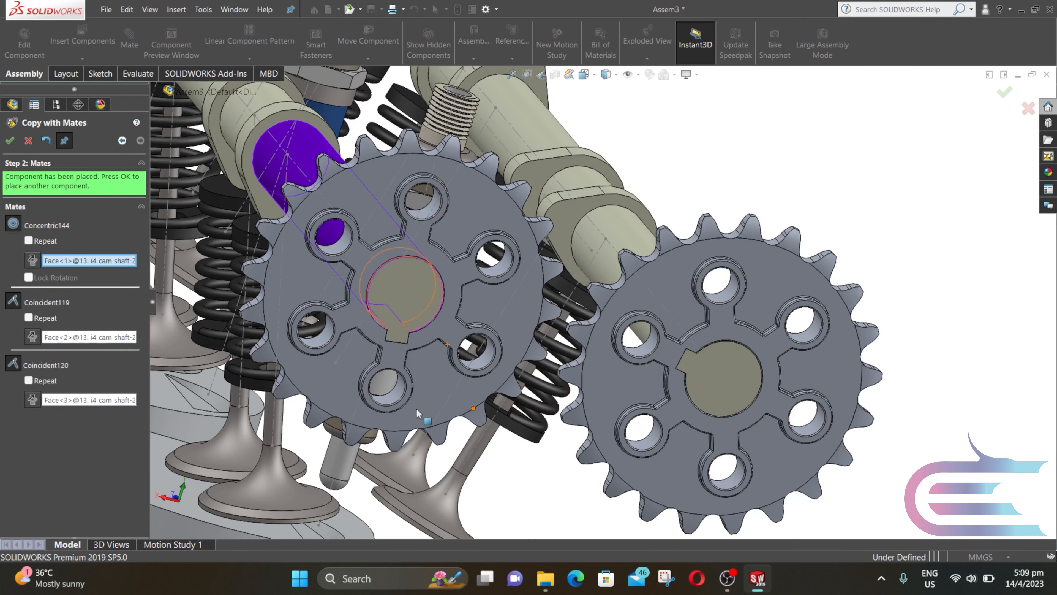
click(12, 141)
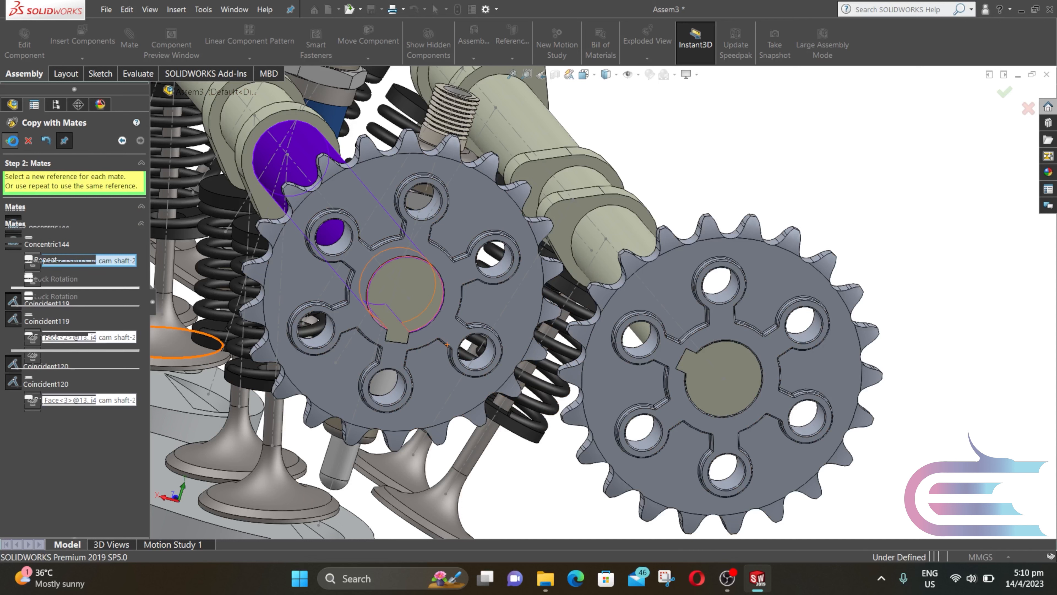
click(28, 141)
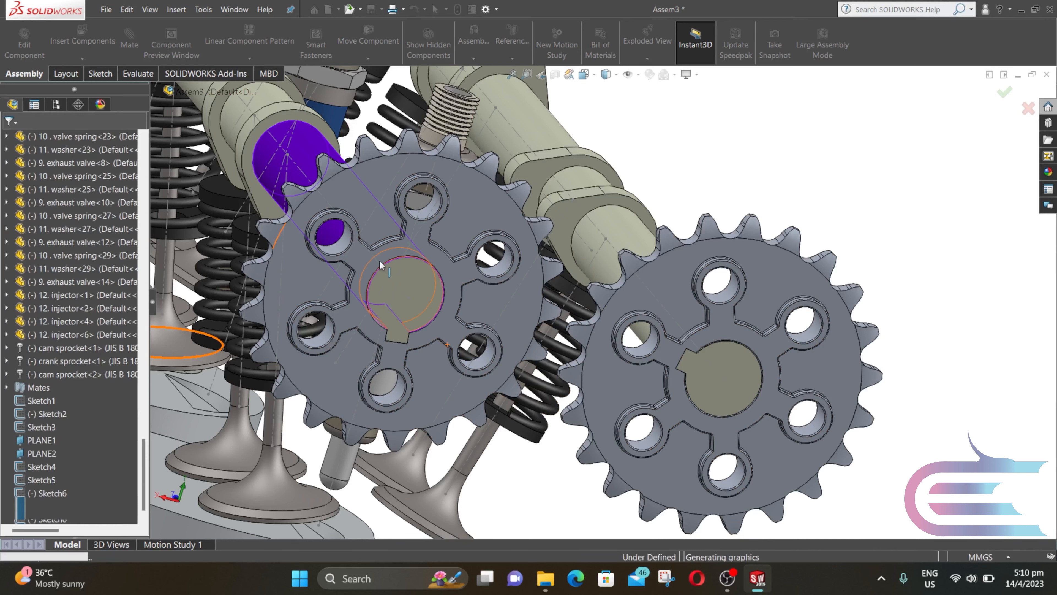
Add a concentric mate between the crank sprocket's bore and the cylindrical nose of the crankshaft.
scroll(603, 358, up, 10)
middle_drag(609, 364, 549, 338)
scroll(539, 331, down, 5)
scroll(566, 342, down, 6)
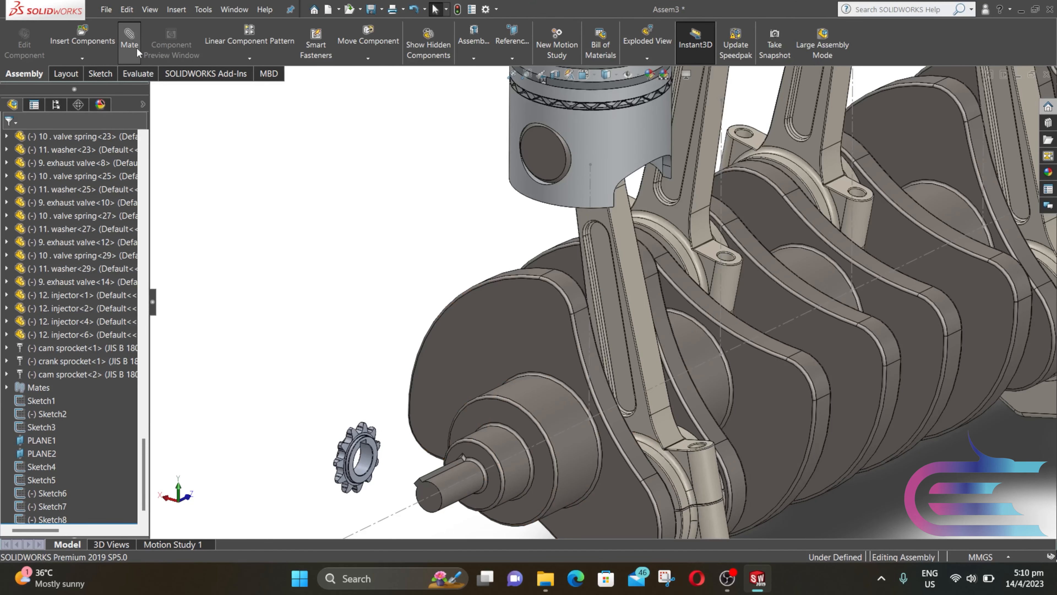
click(371, 463)
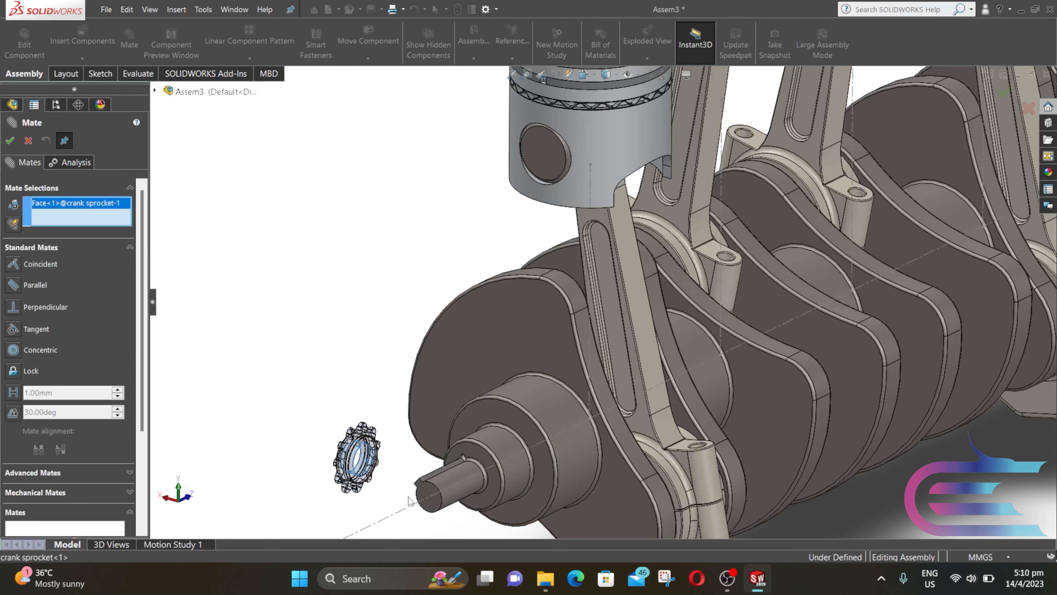
click(454, 503)
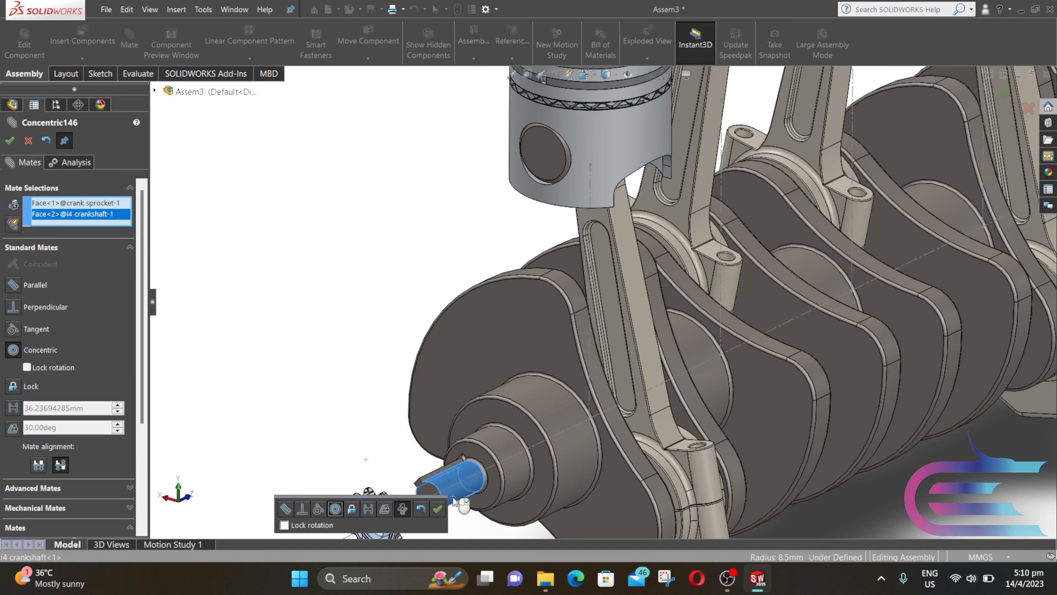
click(437, 508)
Add a coincident mate between the key face on the crankshaft nose and the keyway face of the crank sprocket.
scroll(423, 497, up, 3)
middle_drag(424, 497, 472, 500)
scroll(361, 424, down, 3)
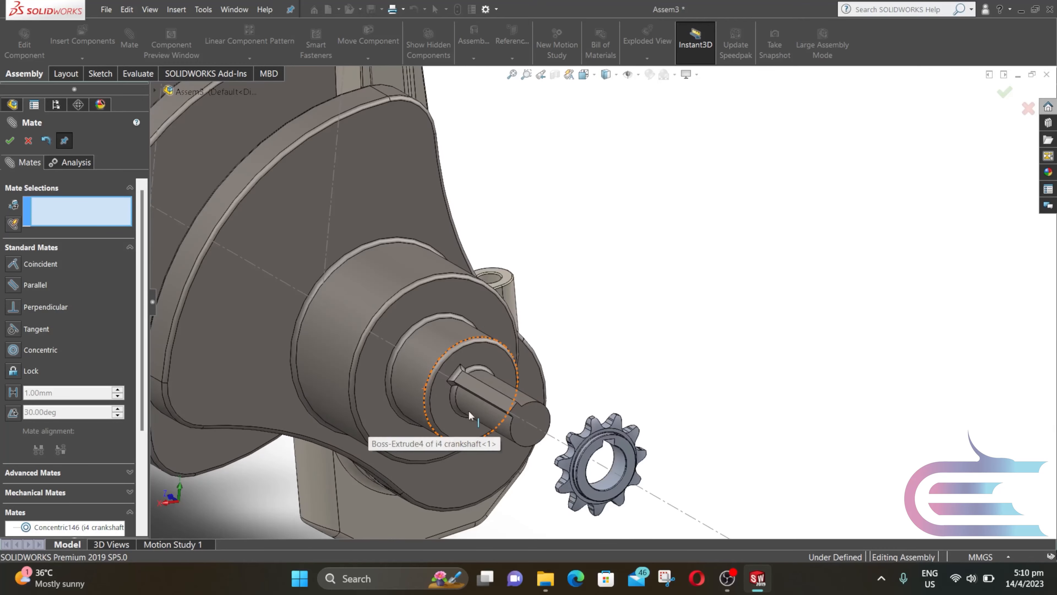
click(488, 396)
middle_drag(619, 421, 622, 454)
scroll(616, 440, down, 5)
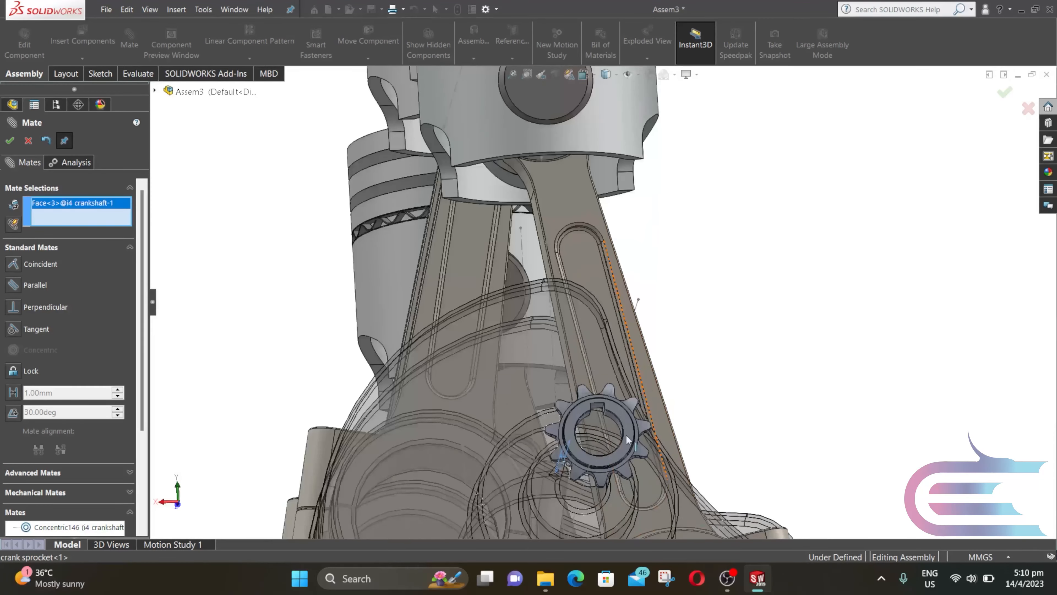
click(590, 349)
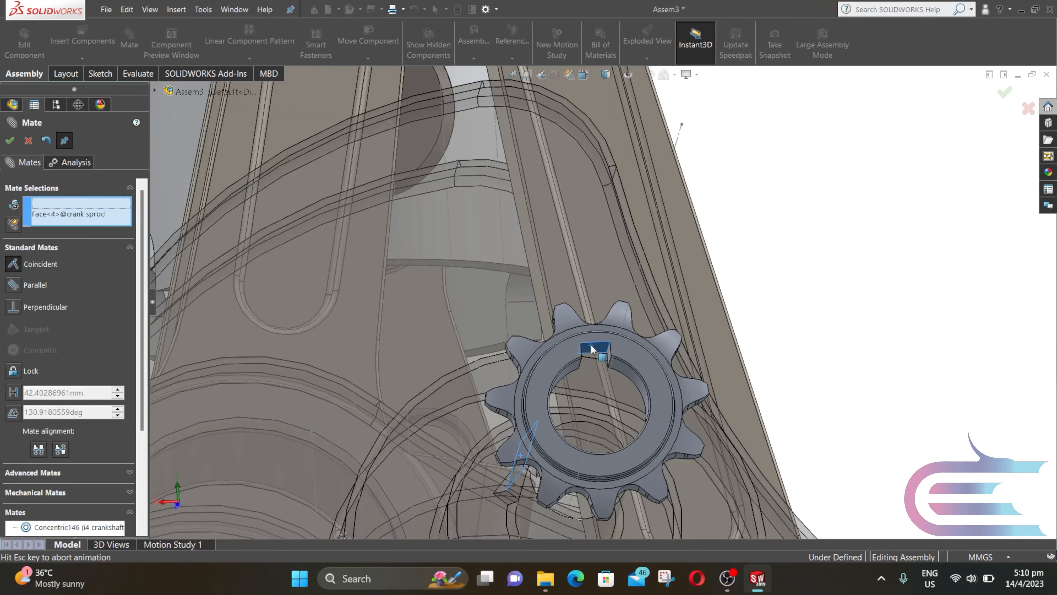
click(742, 378)
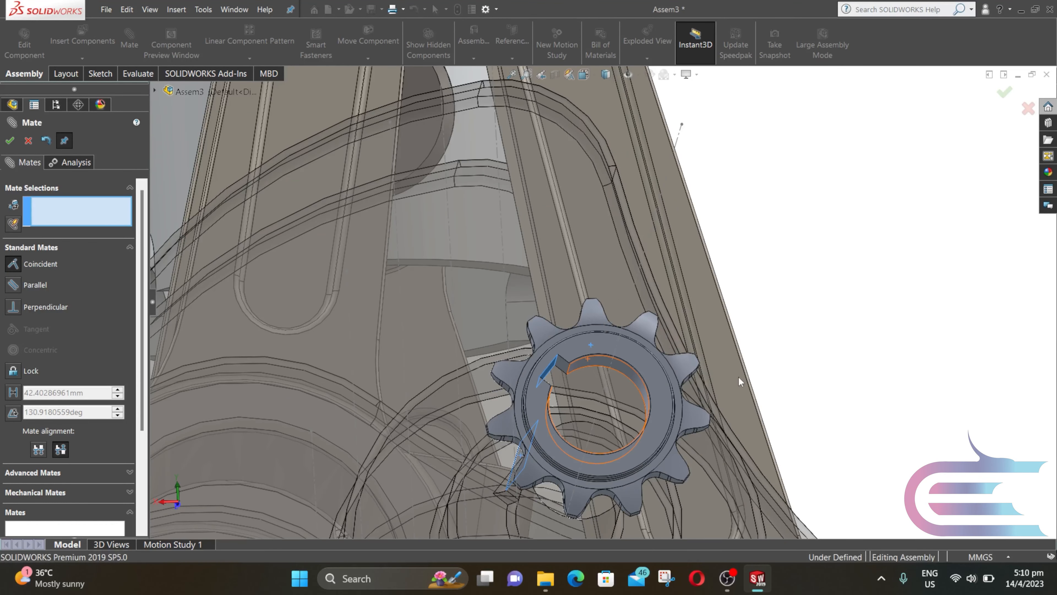
scroll(743, 383, up, 4)
middle_drag(655, 353, 620, 371)
scroll(621, 370, up, 10)
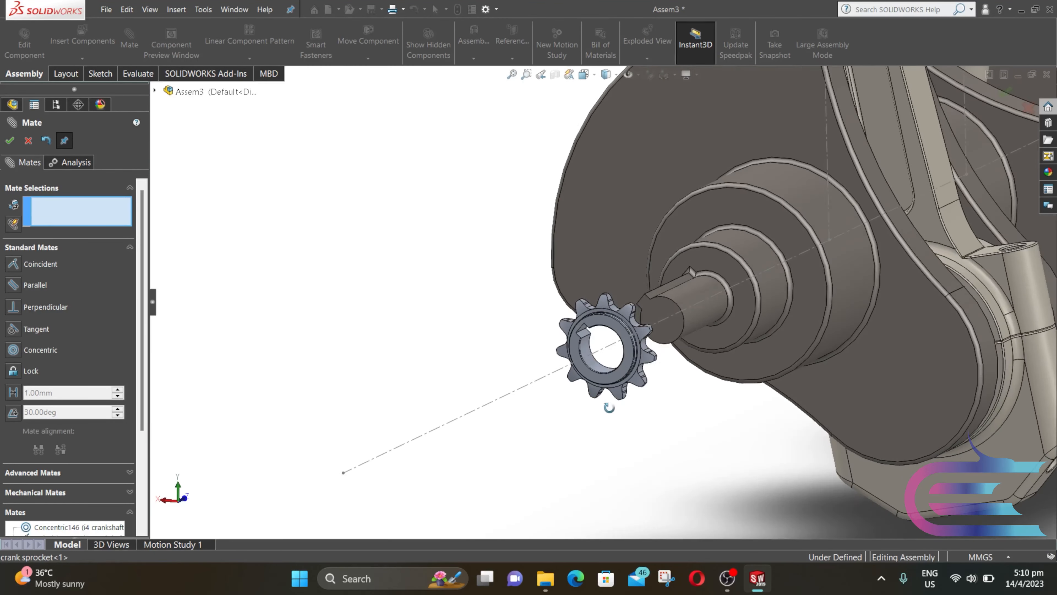
scroll(740, 158, up, 5)
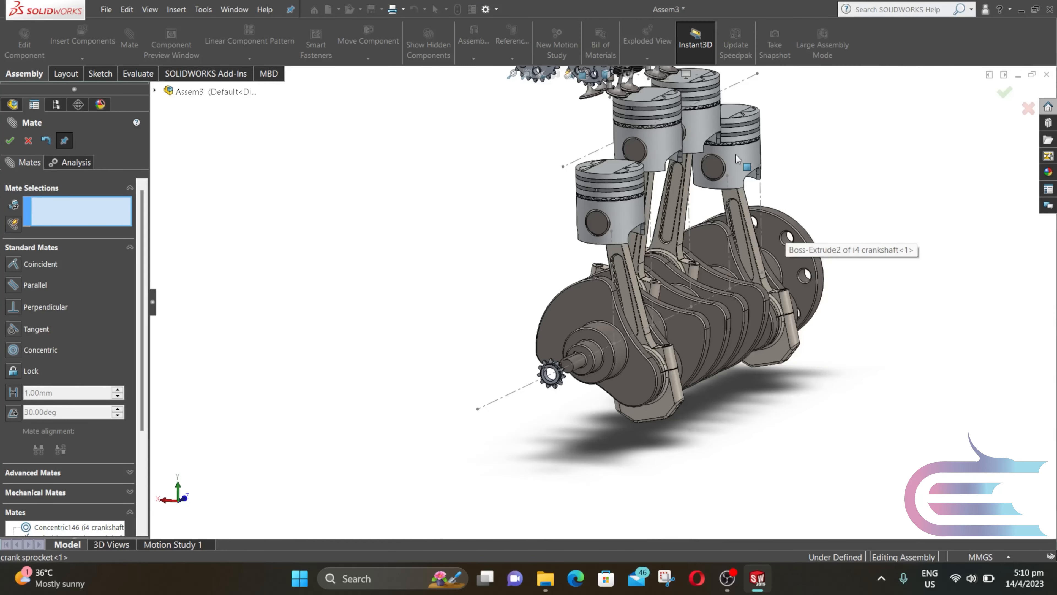
Add a coincident mate between Plane4 of the first cam sprocket and Plane4 of the crank sprocket, and finish mating.
scroll(728, 175, down, 3)
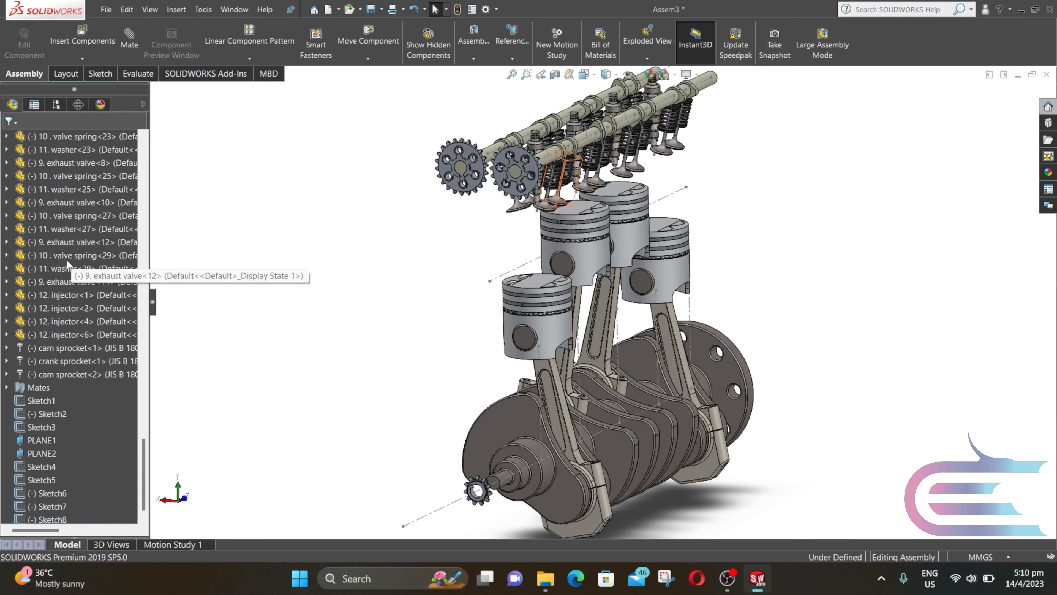
click(7, 350)
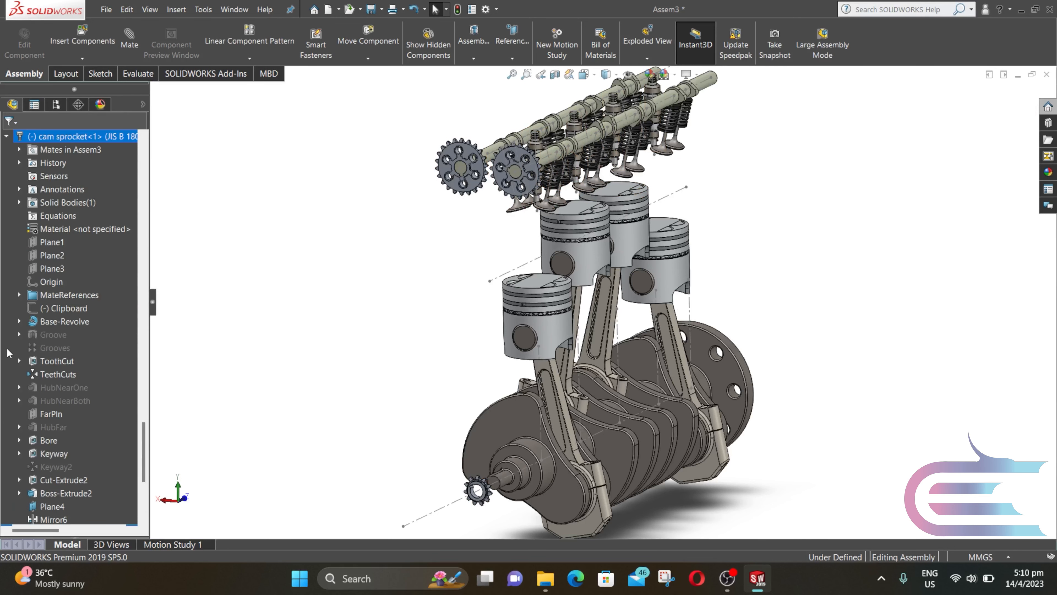
click(52, 506)
scroll(31, 345, down, 2)
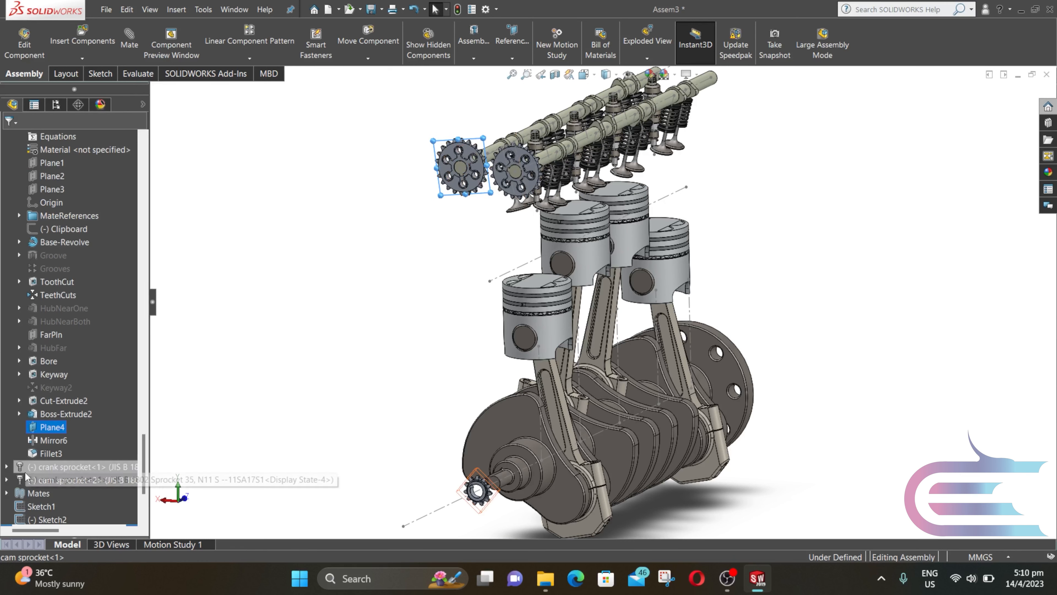
click(7, 467)
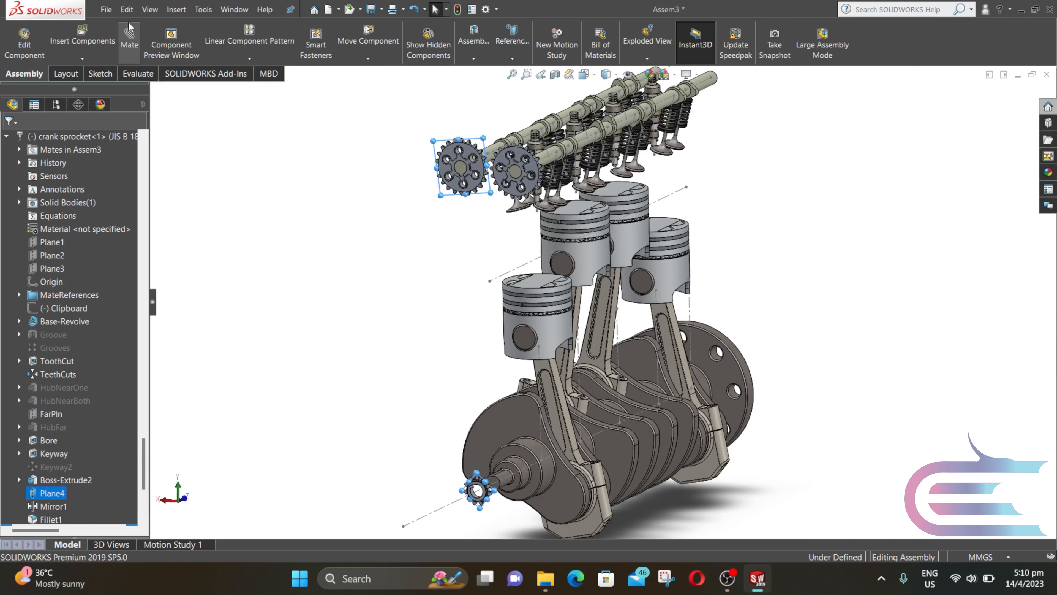
click(132, 42)
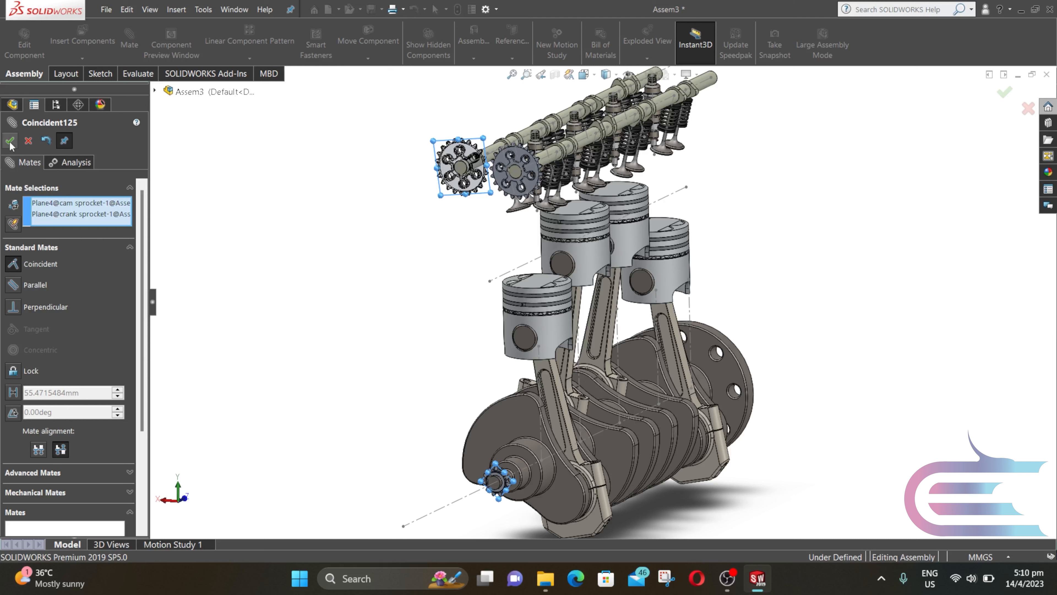
click(9, 141)
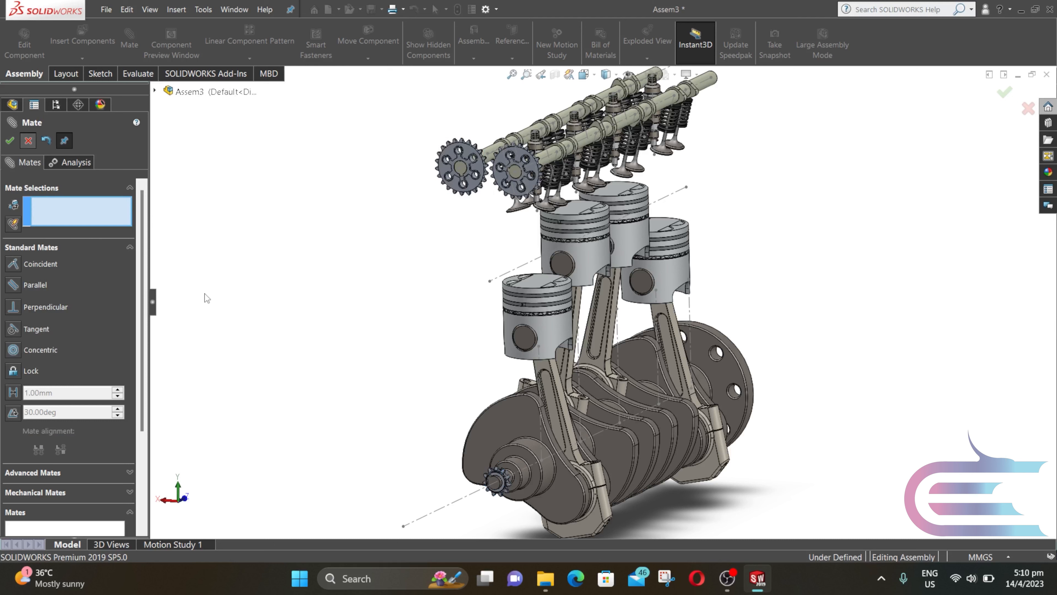
scroll(447, 407, up, 1)
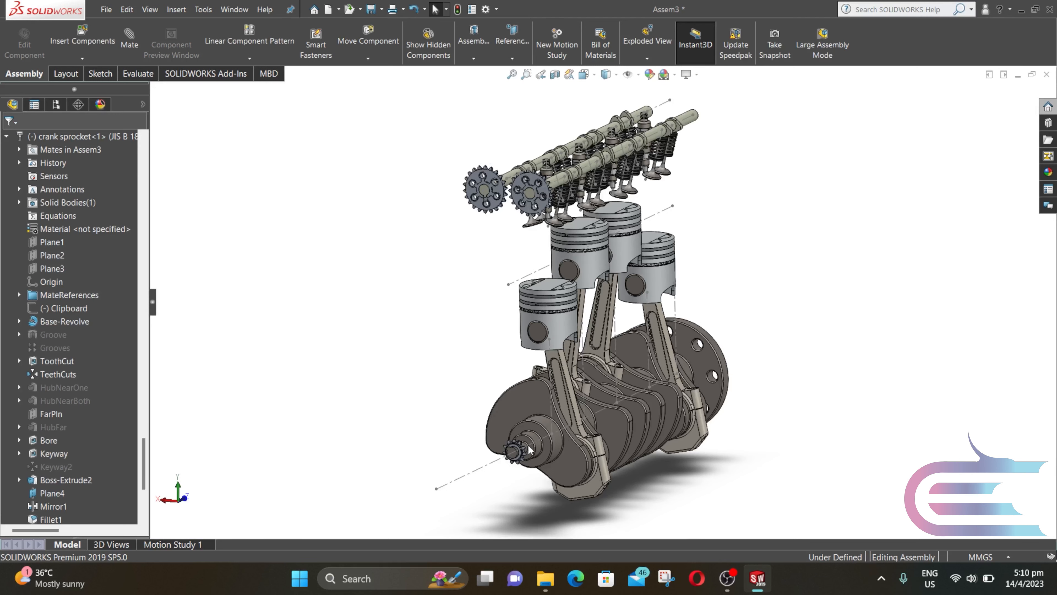
middle_drag(545, 437, 549, 381)
scroll(508, 450, down, 2)
scroll(524, 440, up, 2)
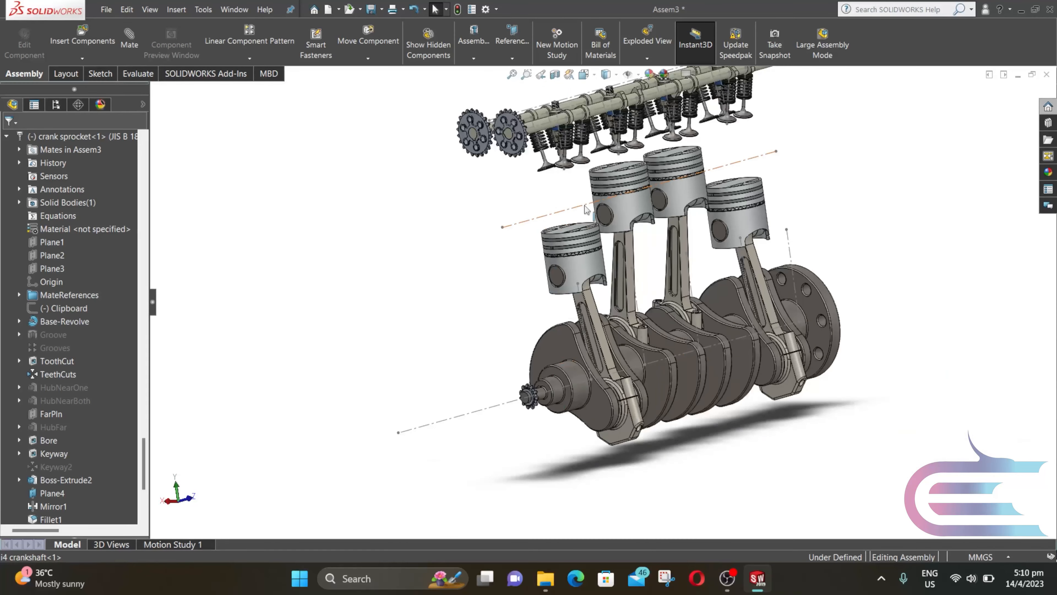
middle_drag(624, 217, 717, 206)
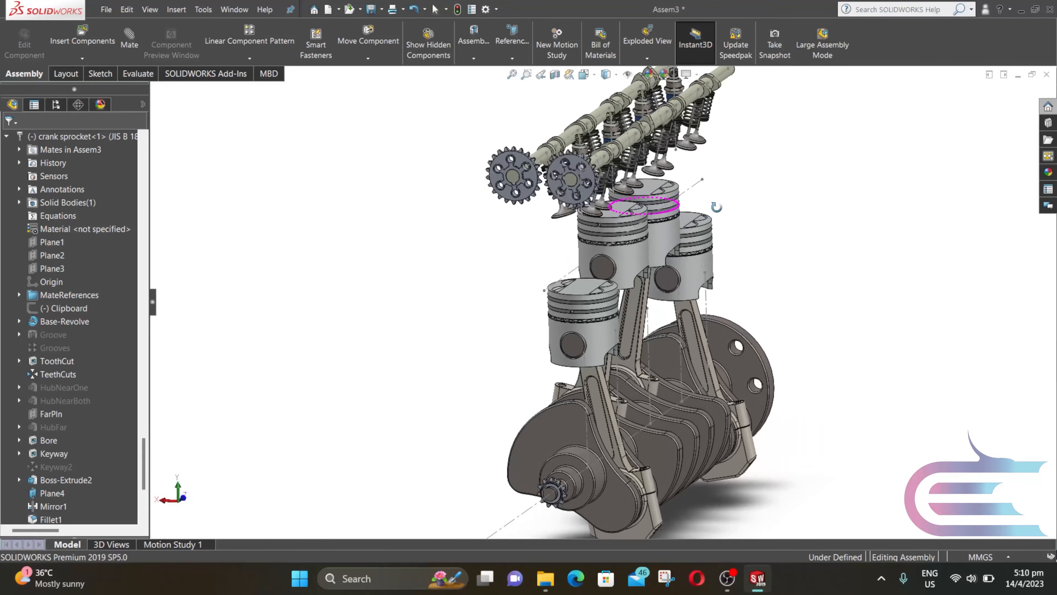
scroll(587, 210, down, 5)
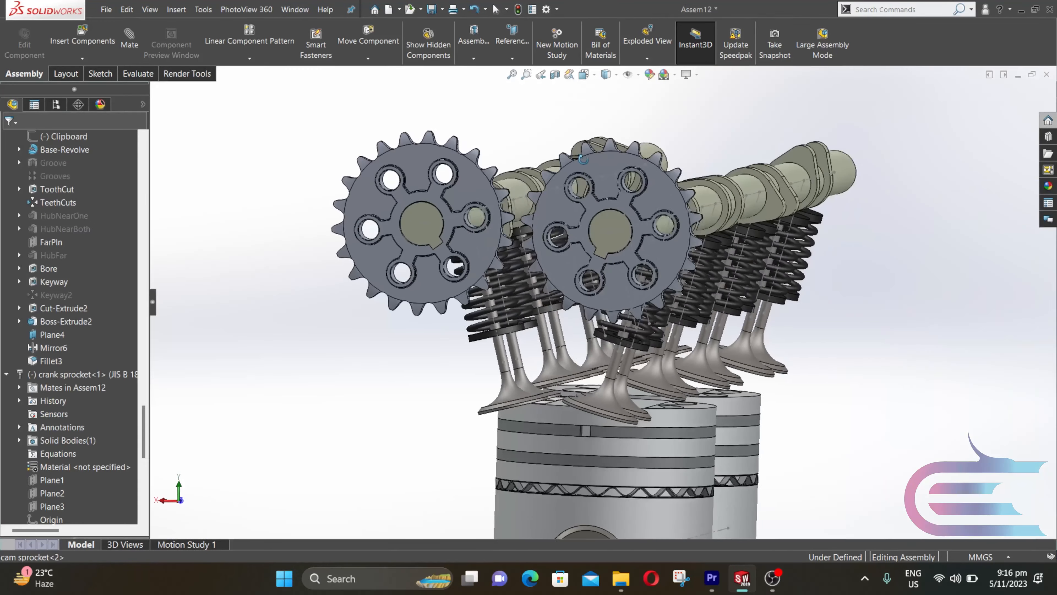
Rotate the first and second camshafts together with their cam sprockets to new angular positions.
middle_drag(579, 150, 570, 210)
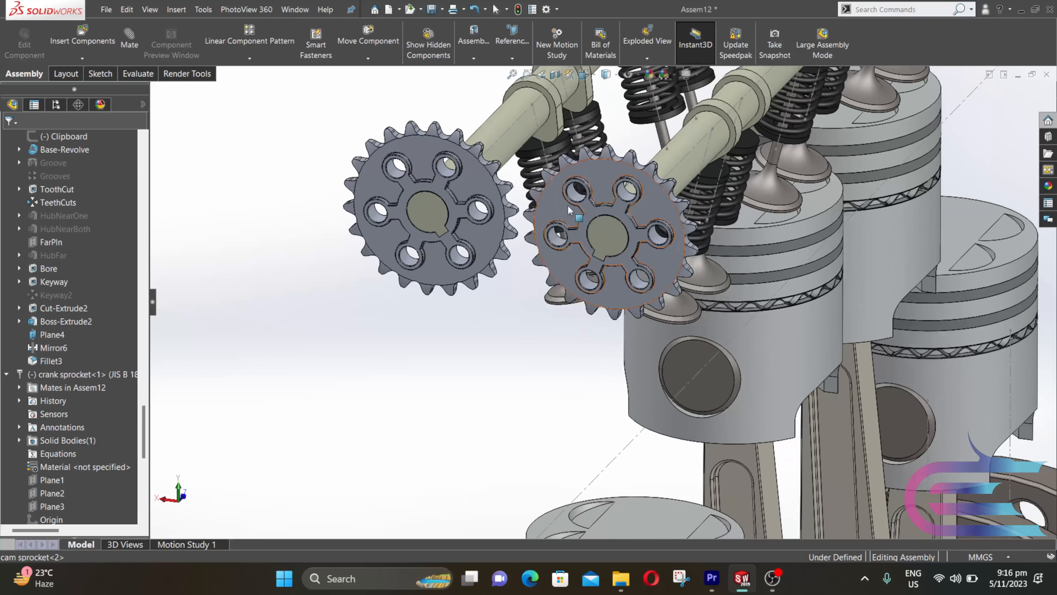
drag(550, 135, 507, 143)
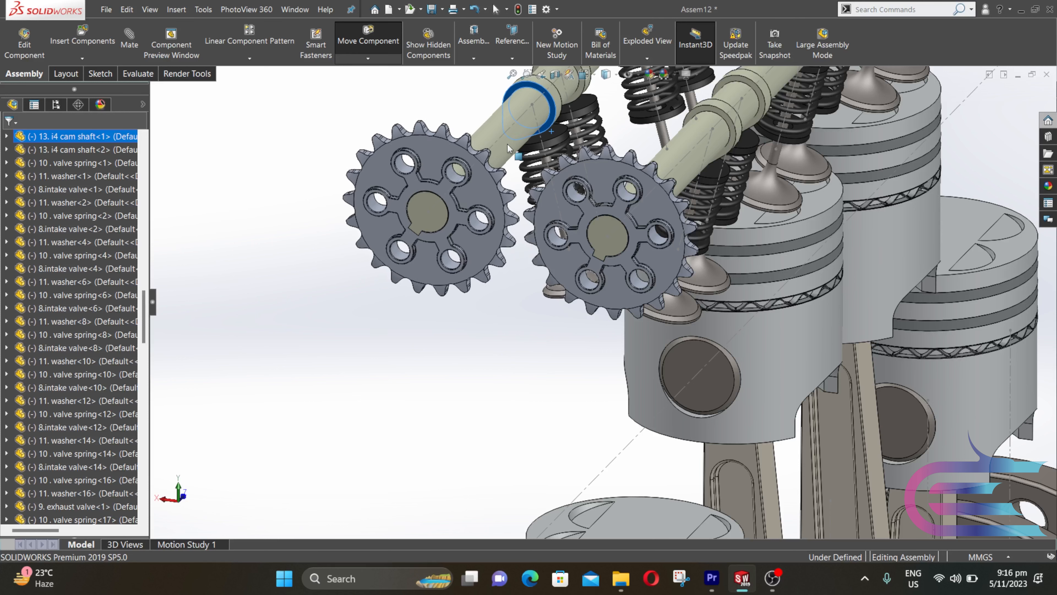
click(339, 144)
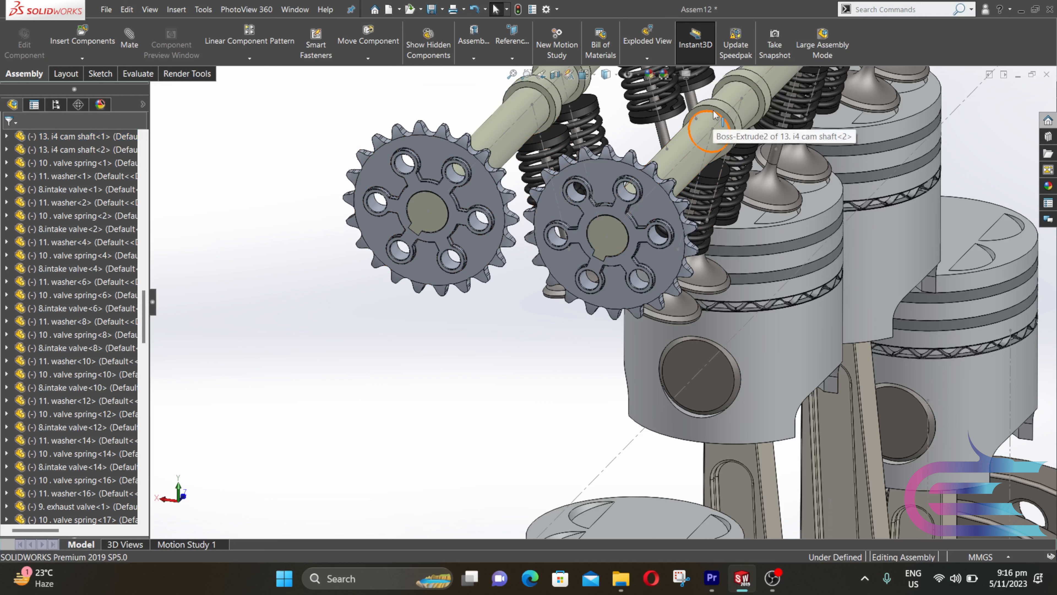
click(707, 113)
drag(708, 113, 730, 171)
click(559, 361)
Turn the crankshaft so that the front piston moves up beneath the valves.
scroll(559, 365, up, 10)
middle_drag(572, 395, 549, 406)
scroll(608, 420, down, 5)
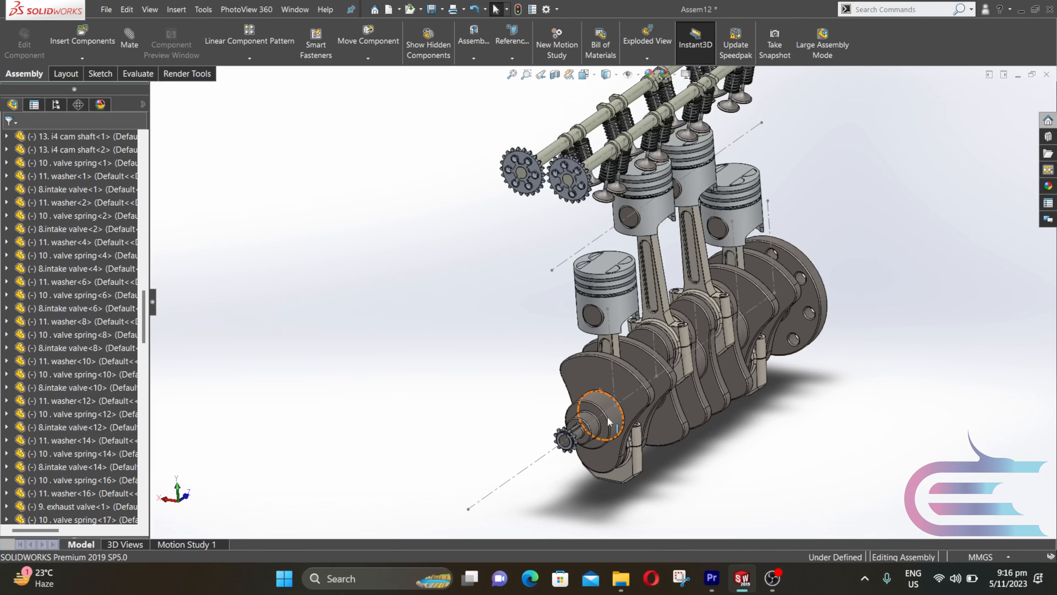
drag(599, 454, 611, 305)
click(530, 343)
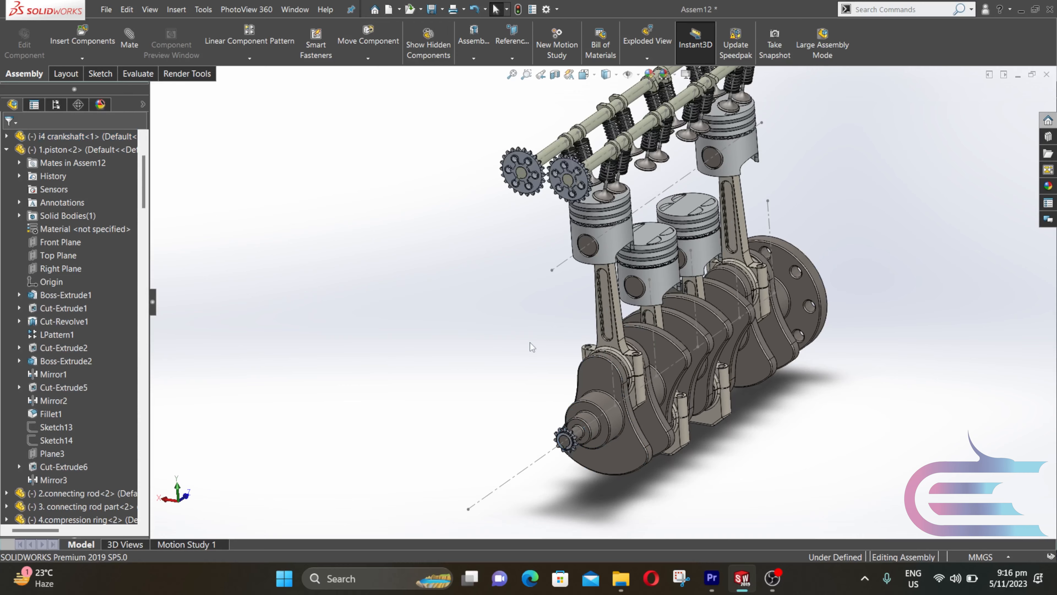
Start a Belt/Chain feature with the circular root edges of the two cam sprockets as belt members.
mouse_move(542, 329)
middle_down()
mouse_move(562, 296)
mouse_move(527, 330)
middle_up()
scroll(570, 195, down, 3)
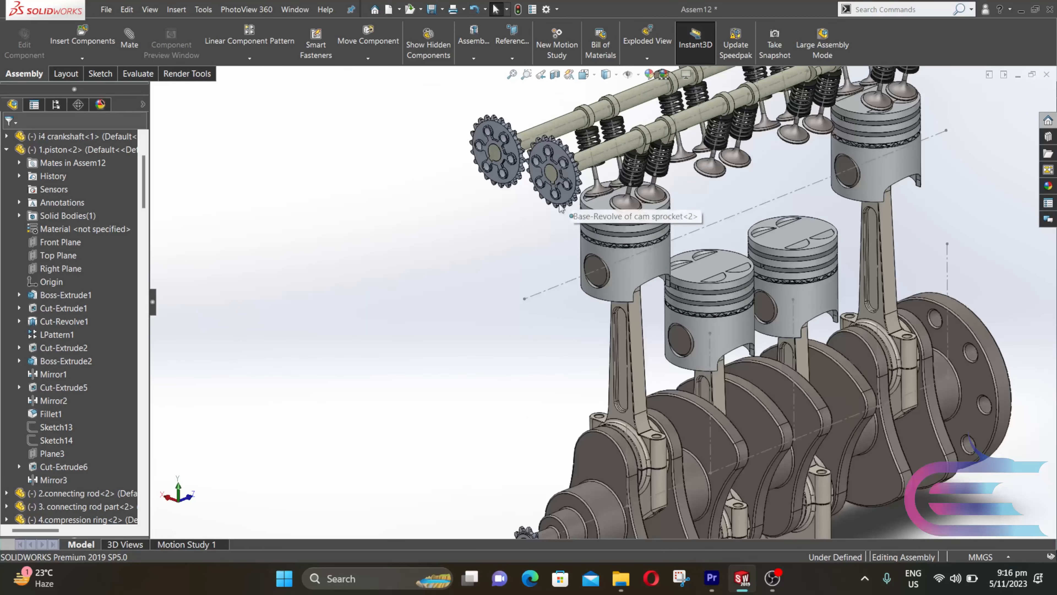
click(474, 58)
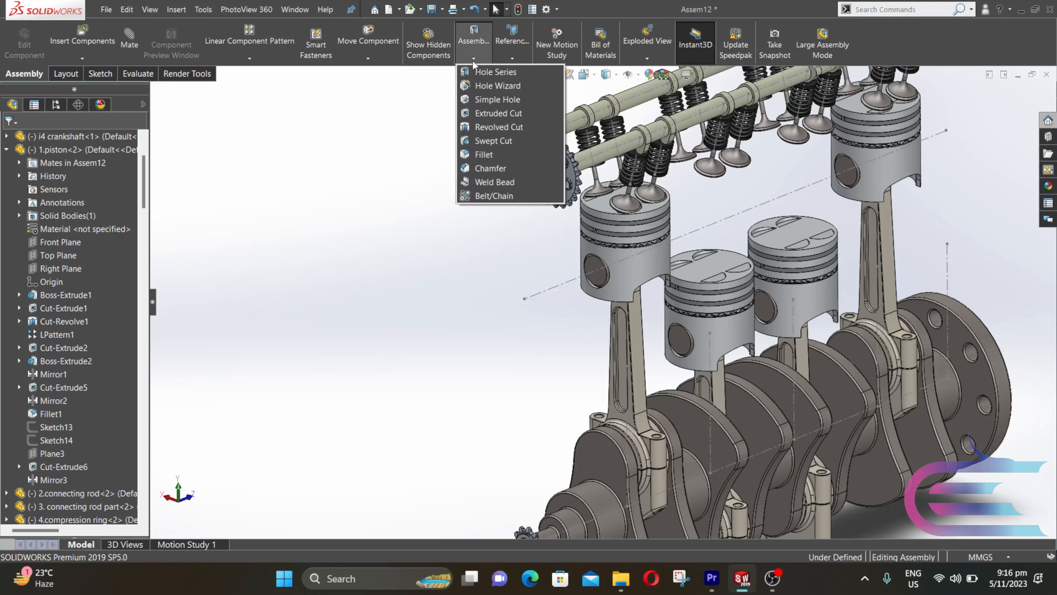
click(498, 196)
scroll(502, 167, down, 5)
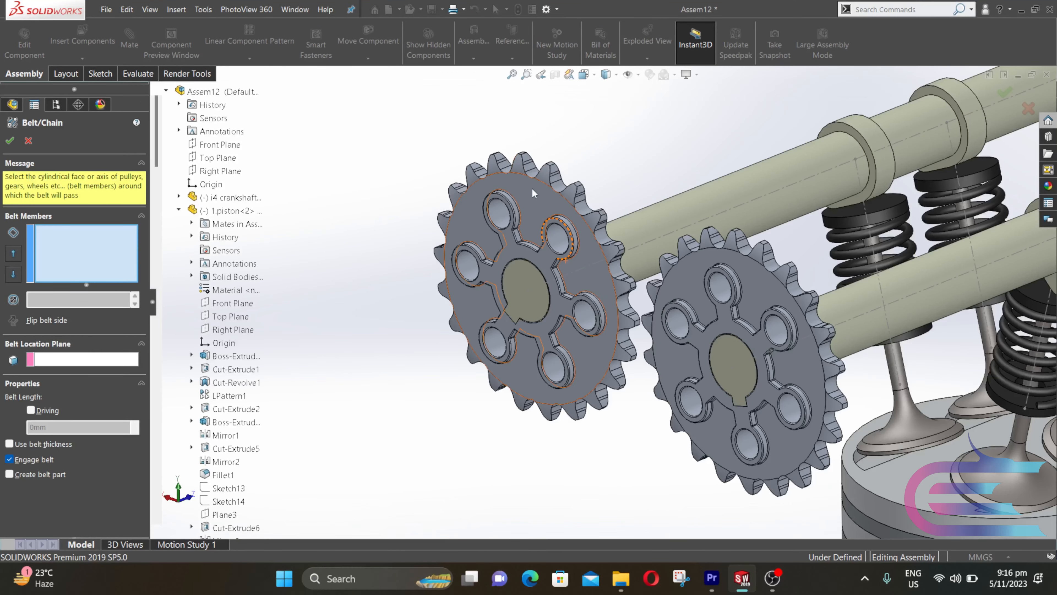
click(540, 180)
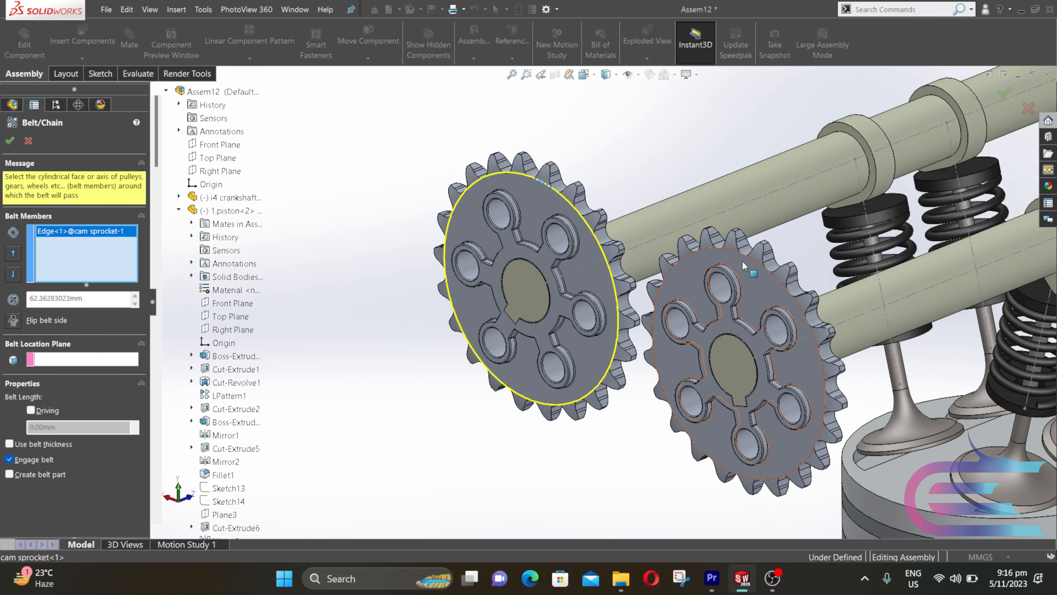
click(750, 259)
scroll(713, 325, up, 2)
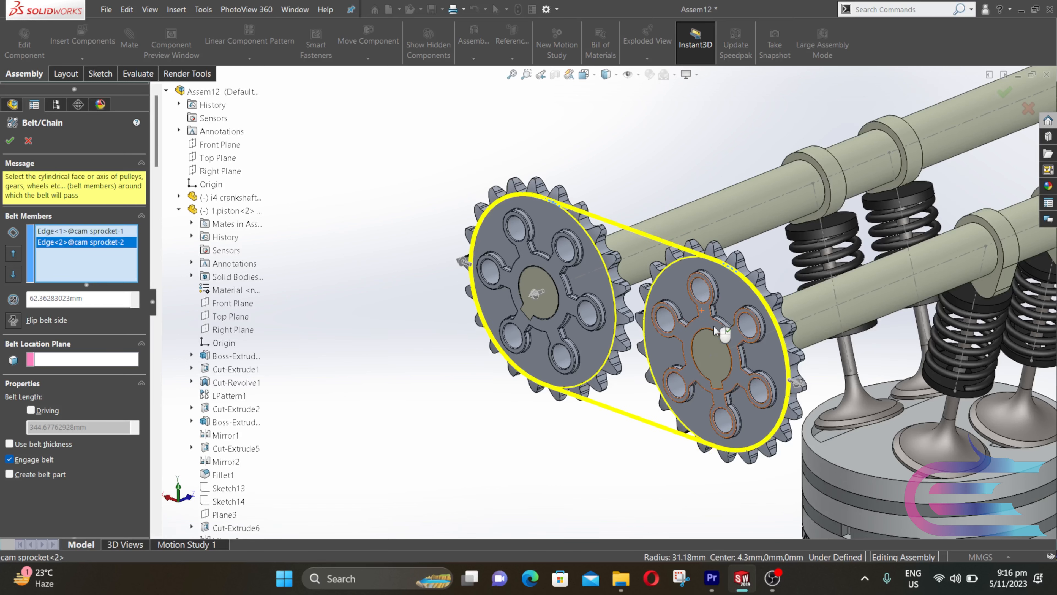
Add the crank sprocket's circular root edge as the third belt member and use a belt thickness of 5 mm.
scroll(714, 326, up, 2)
scroll(697, 357, up, 5)
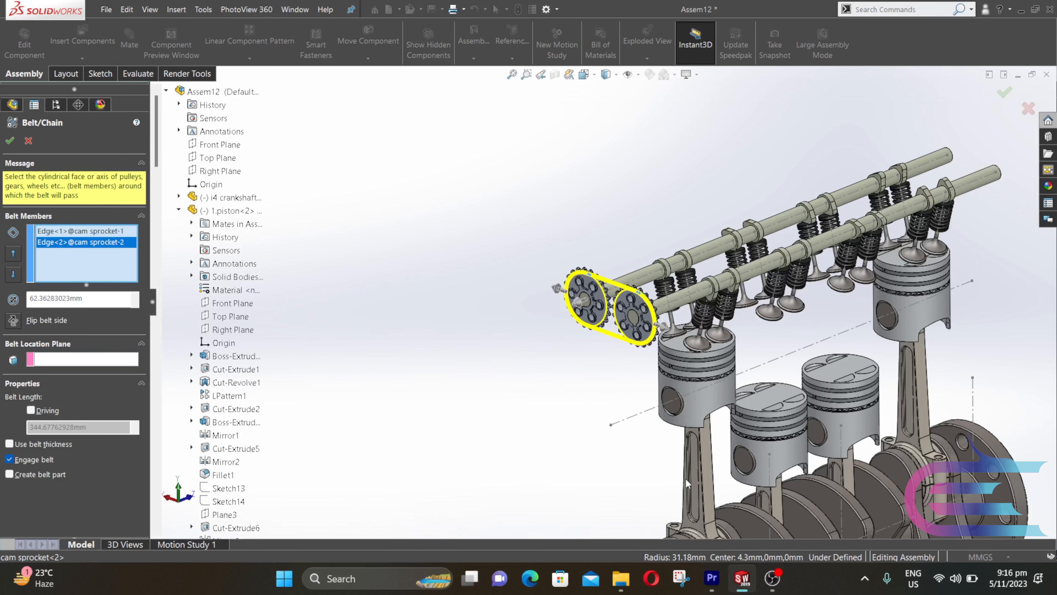
scroll(618, 500, down, 4)
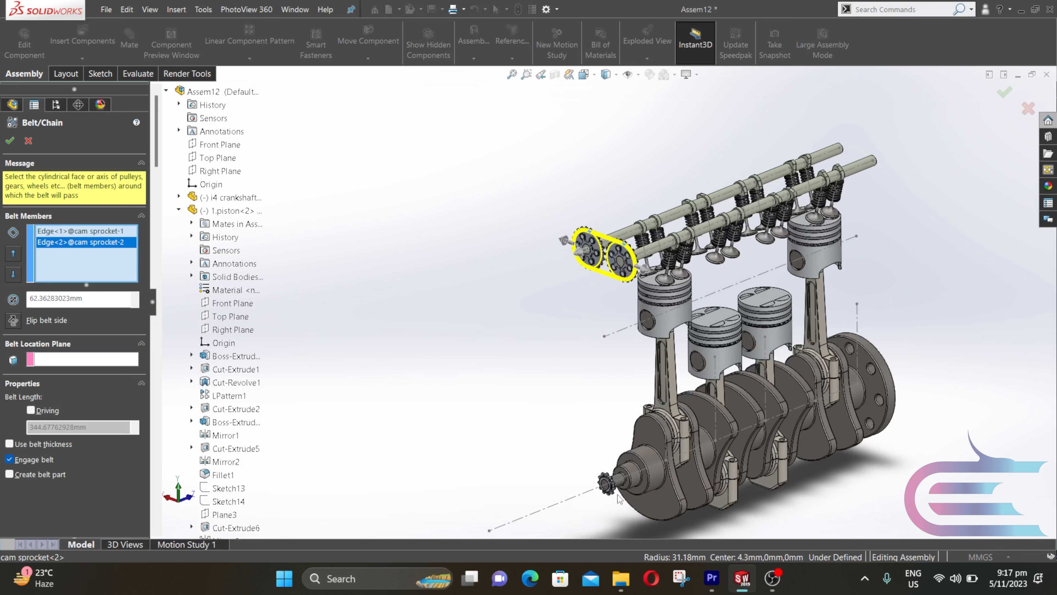
scroll(588, 411, down, 6)
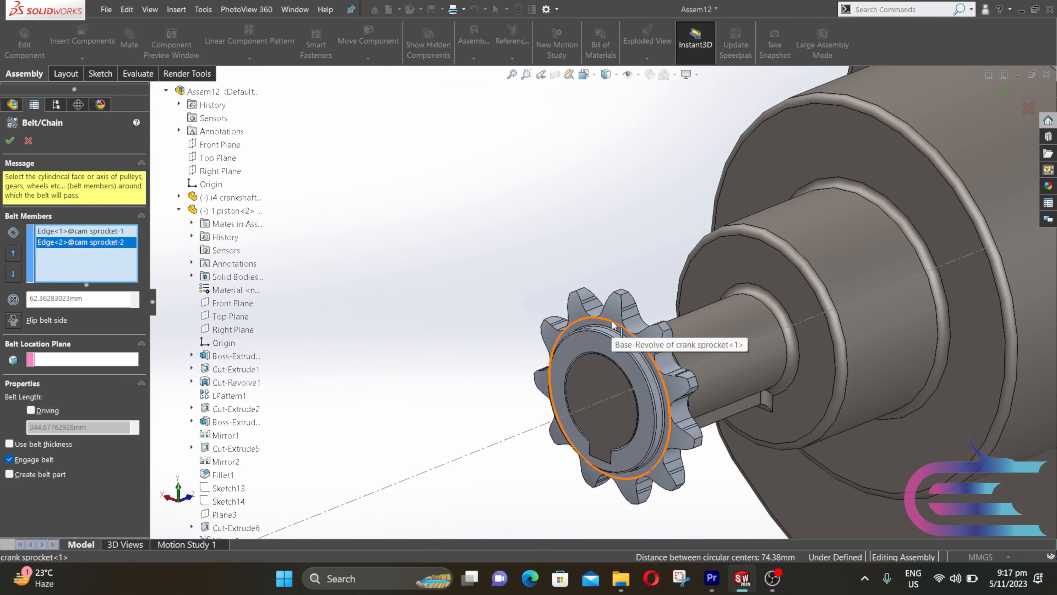
click(612, 324)
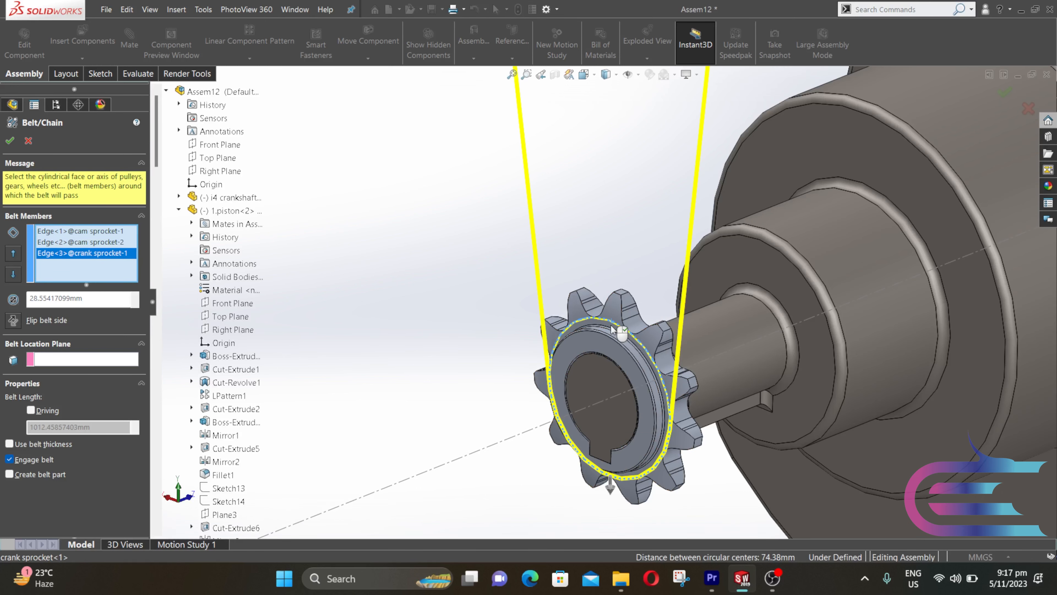
click(9, 444)
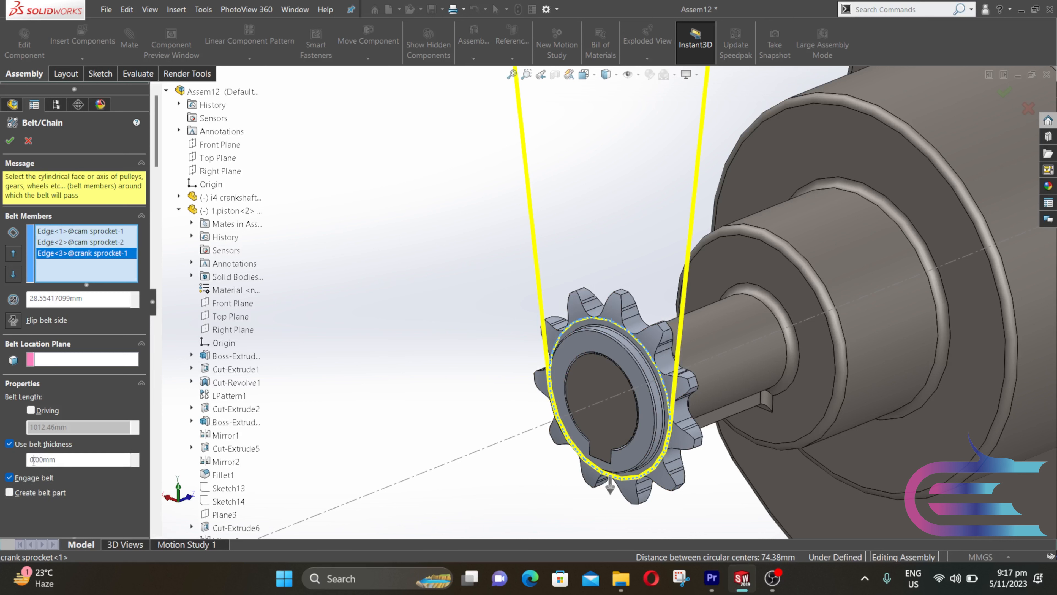
text(5)
Set Plane4 of the crank sprocket as the belt location plane and create the belt around the three sprockets.
click(58, 363)
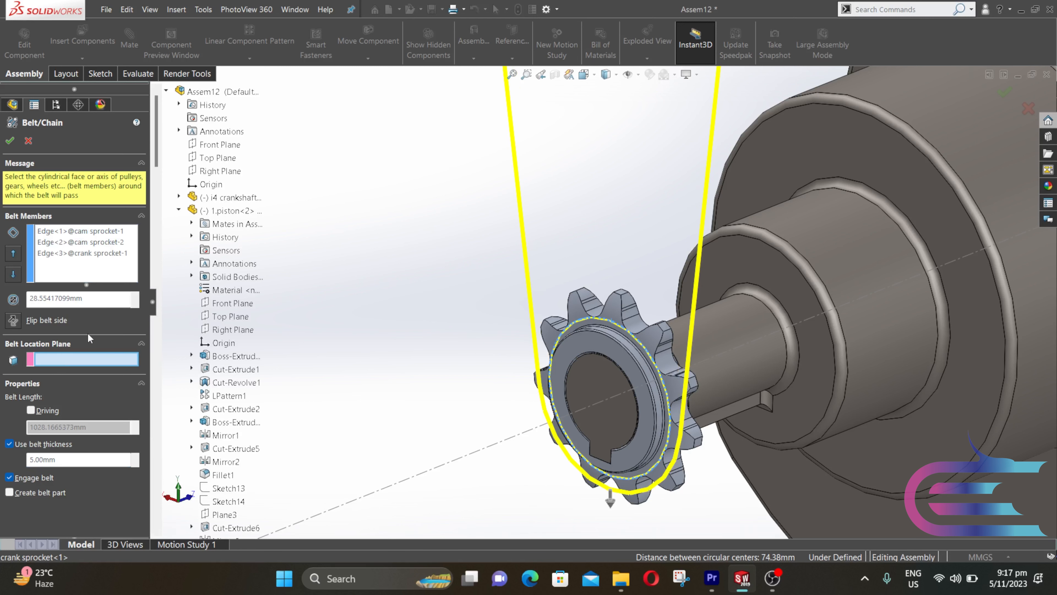
drag(159, 141, 160, 159)
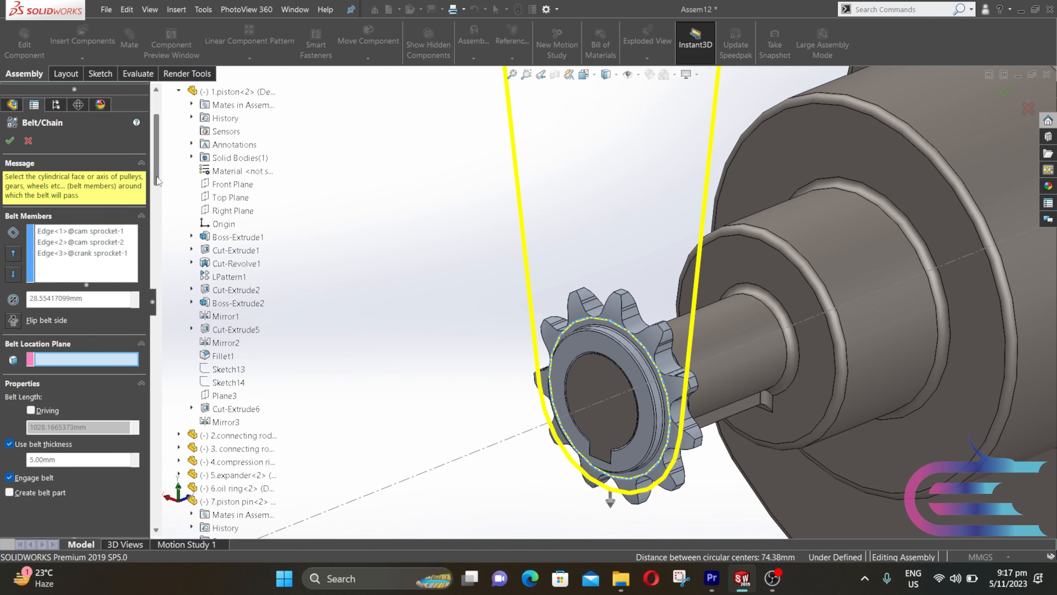
drag(158, 180, 166, 519)
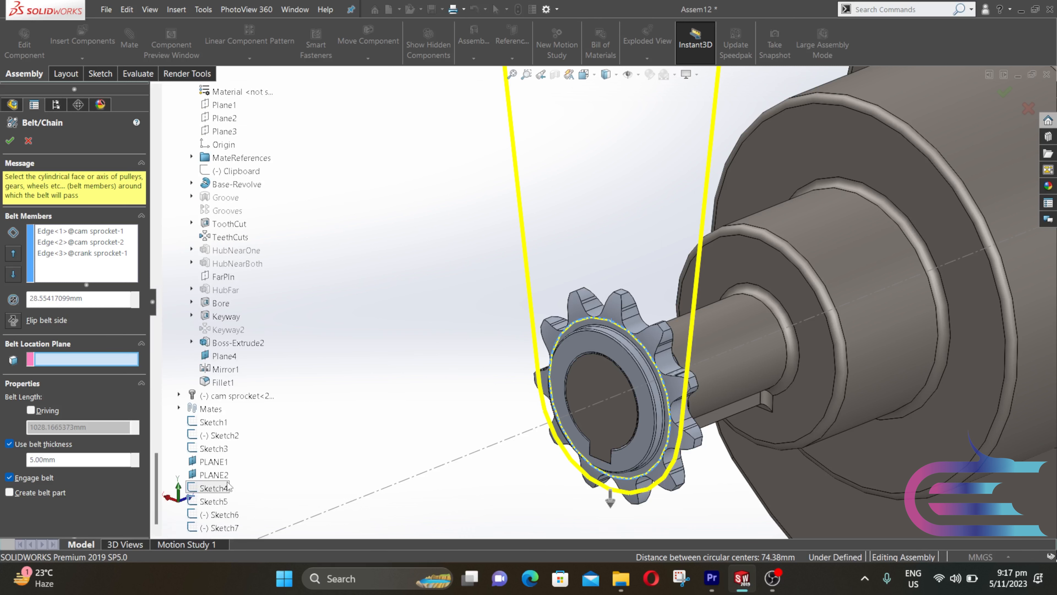
click(223, 356)
scroll(494, 370, up, 2)
middle_drag(495, 370, 439, 356)
scroll(515, 351, up, 9)
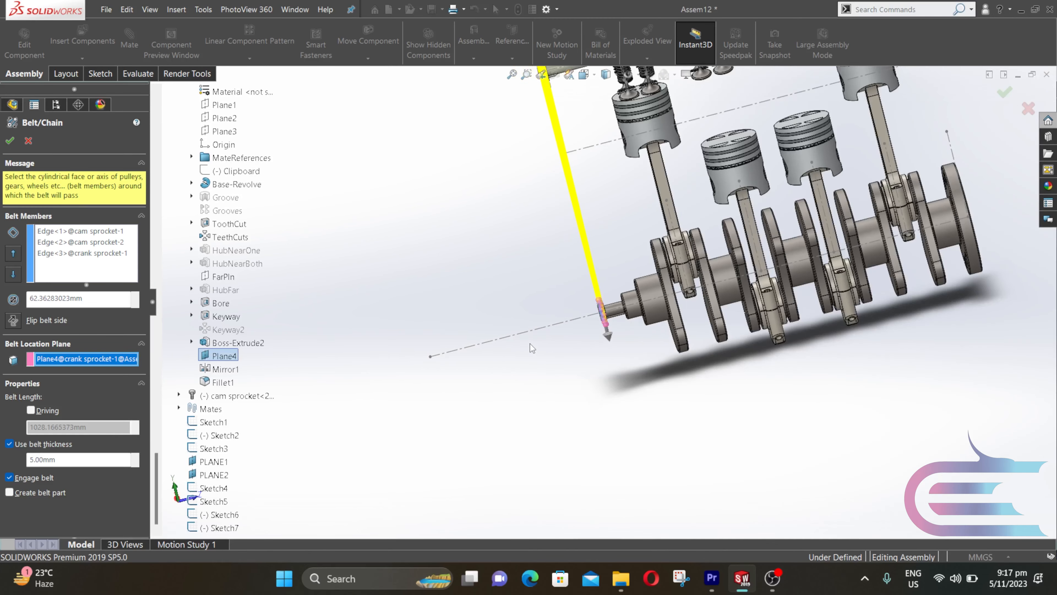
middle_drag(588, 237, 622, 197)
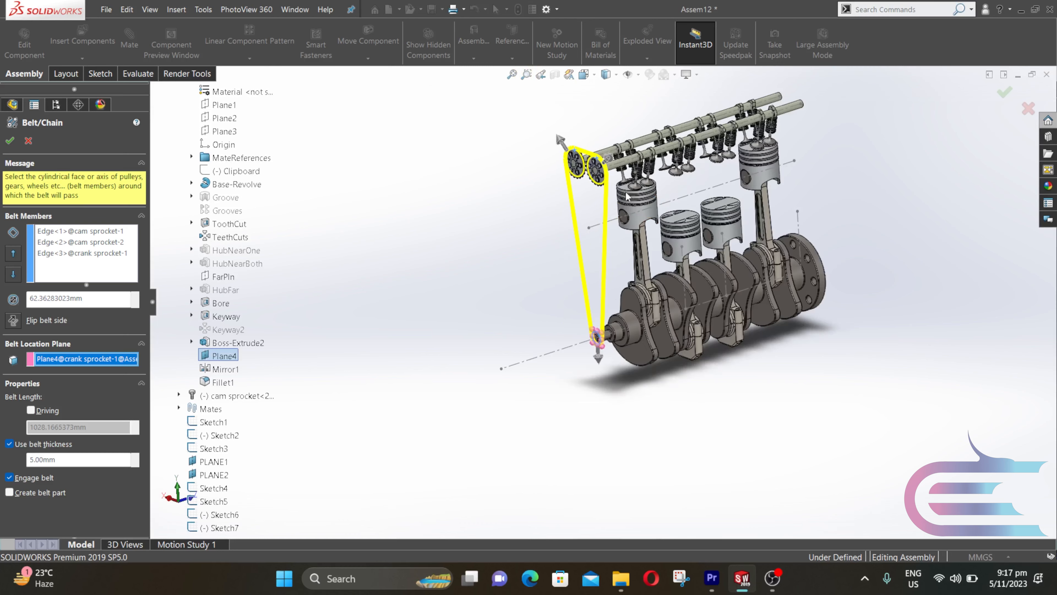
scroll(622, 196, down, 5)
scroll(600, 203, down, 2)
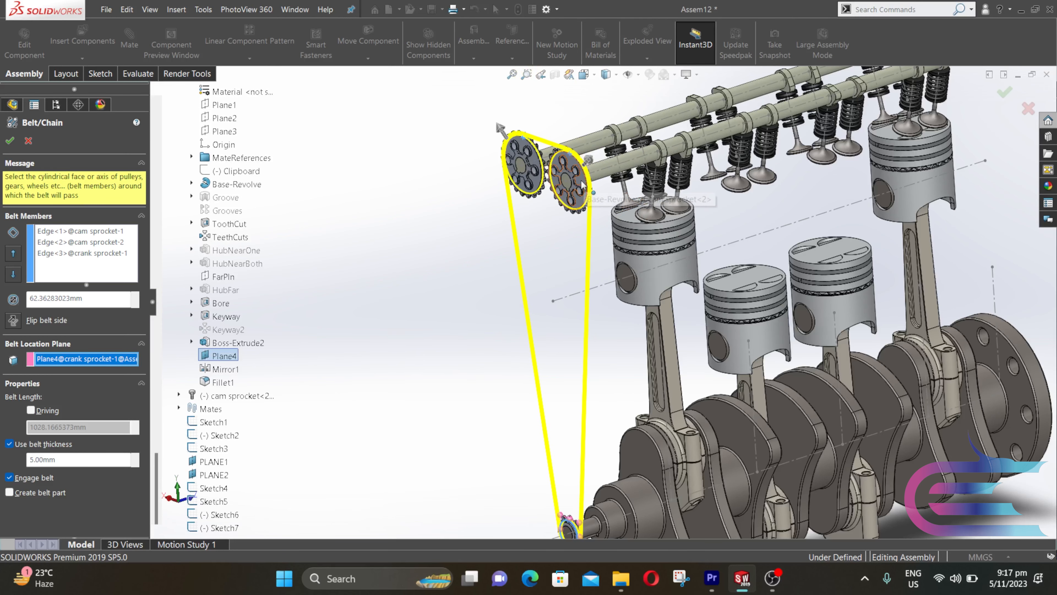
click(10, 141)
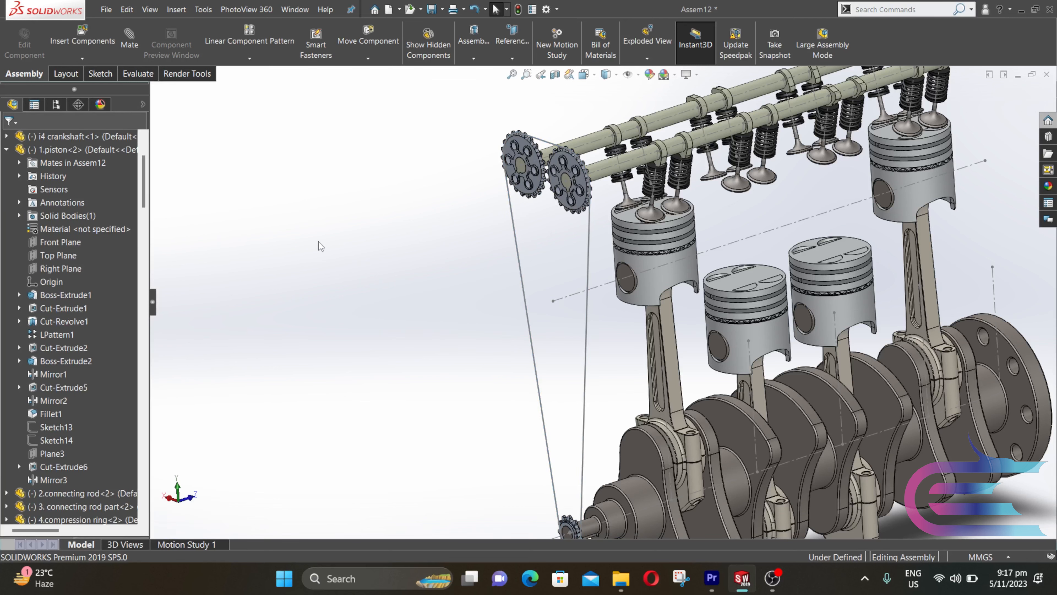
Insert the inner chain part and outer chain part into the assembly, placing them one above the other beside the belt path.
click(90, 31)
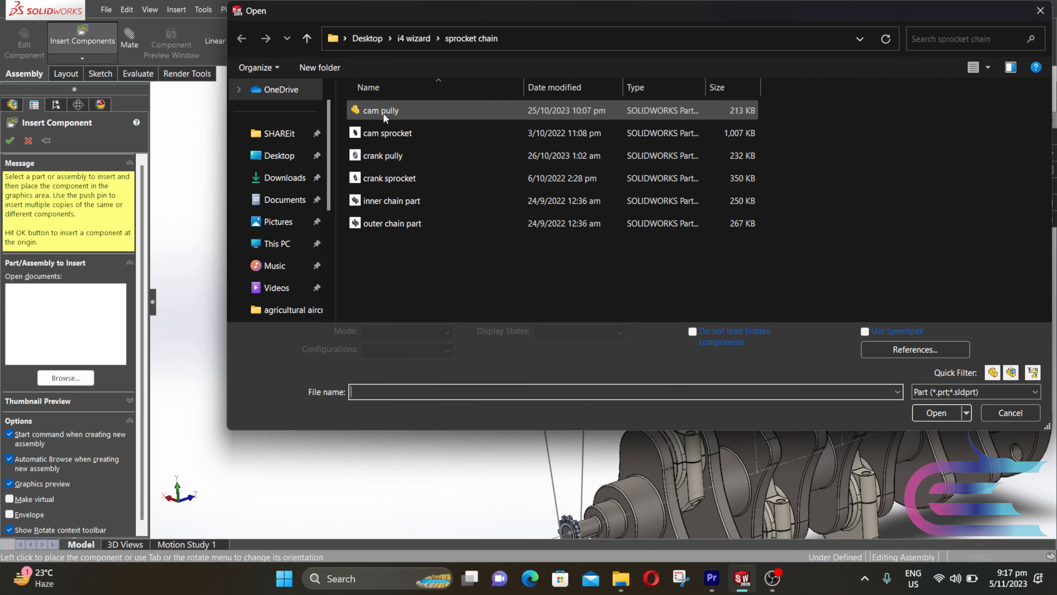
click(385, 200)
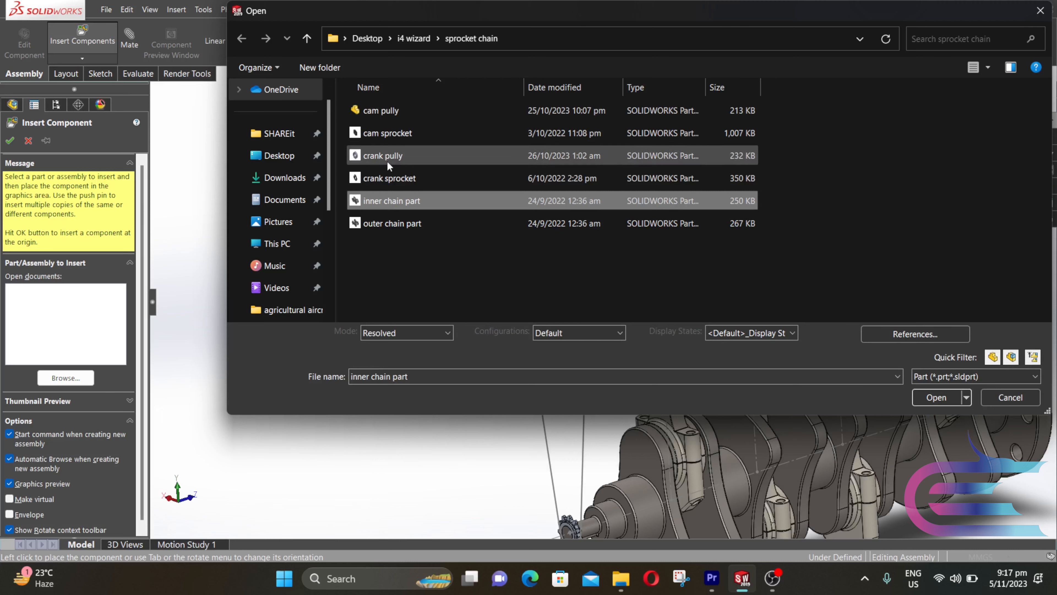
ctrl+click(391, 222)
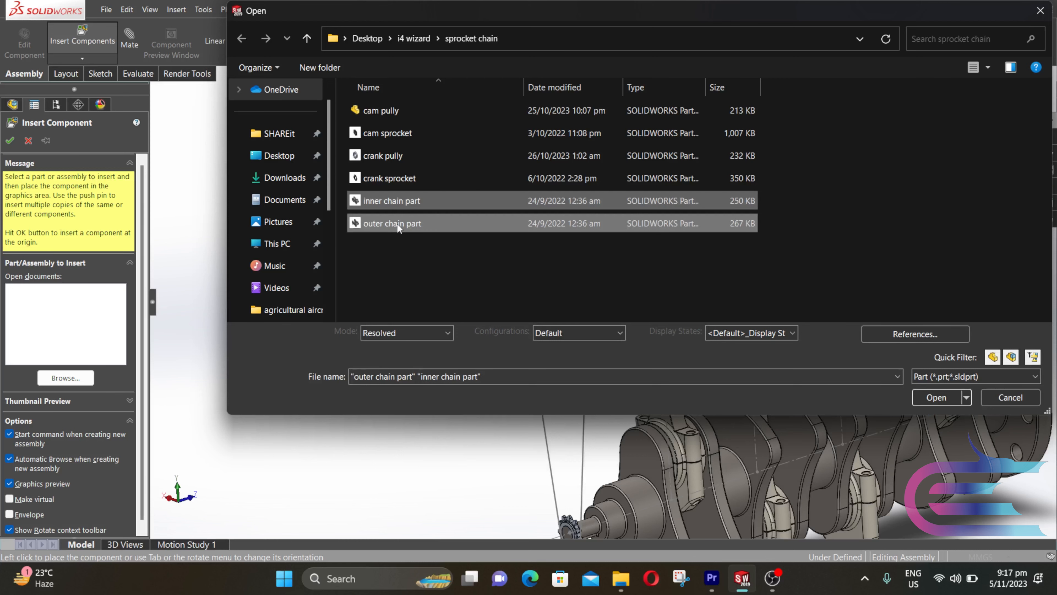
click(949, 395)
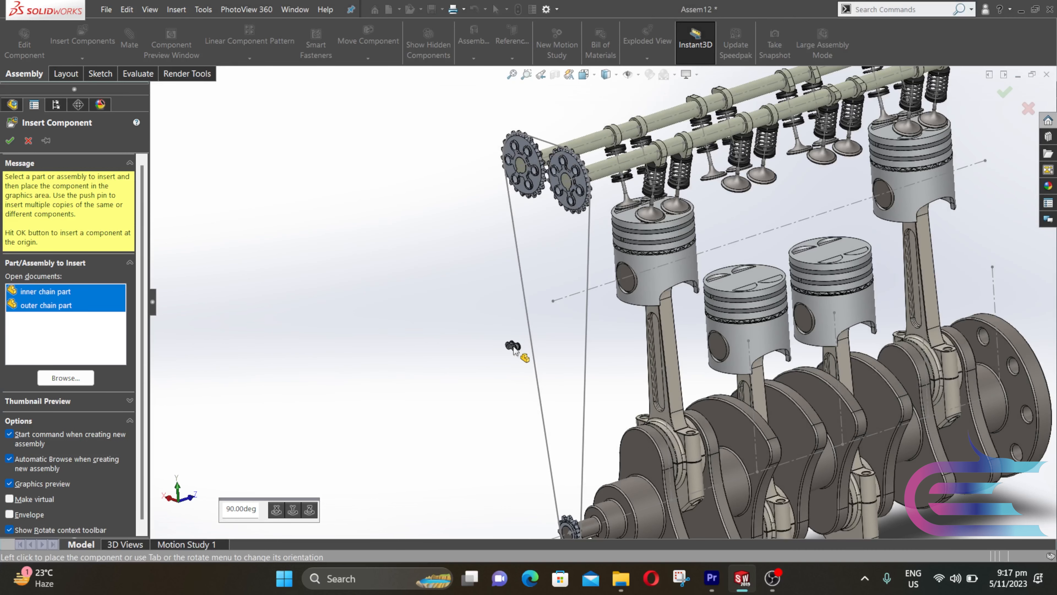
click(515, 349)
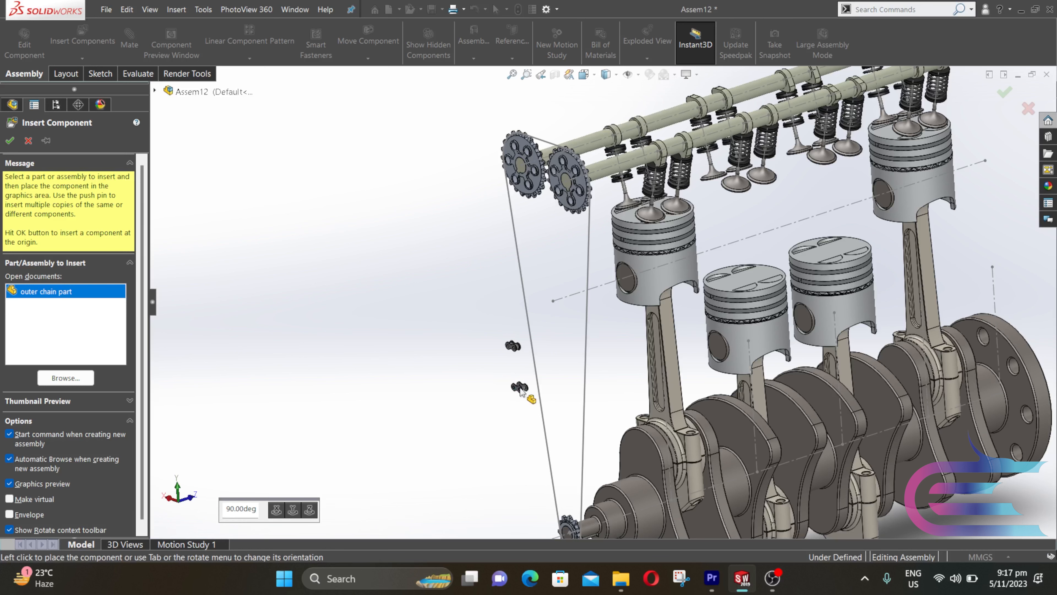
click(520, 389)
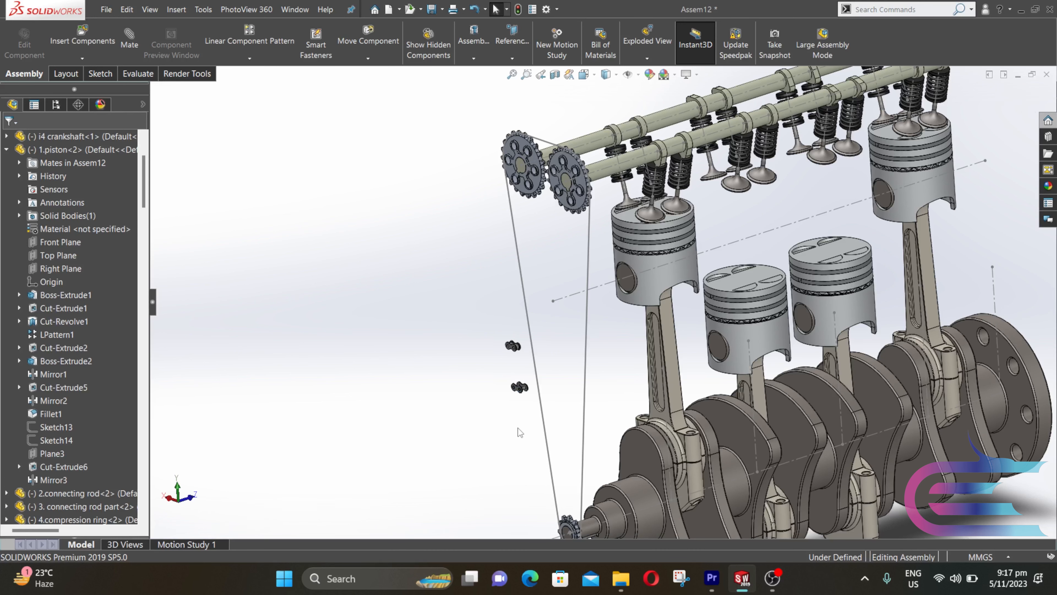
Start a Chain Component Pattern with the connected linkage pitch method, using the belt's Sketch9 as the path with Fill Path on.
click(245, 61)
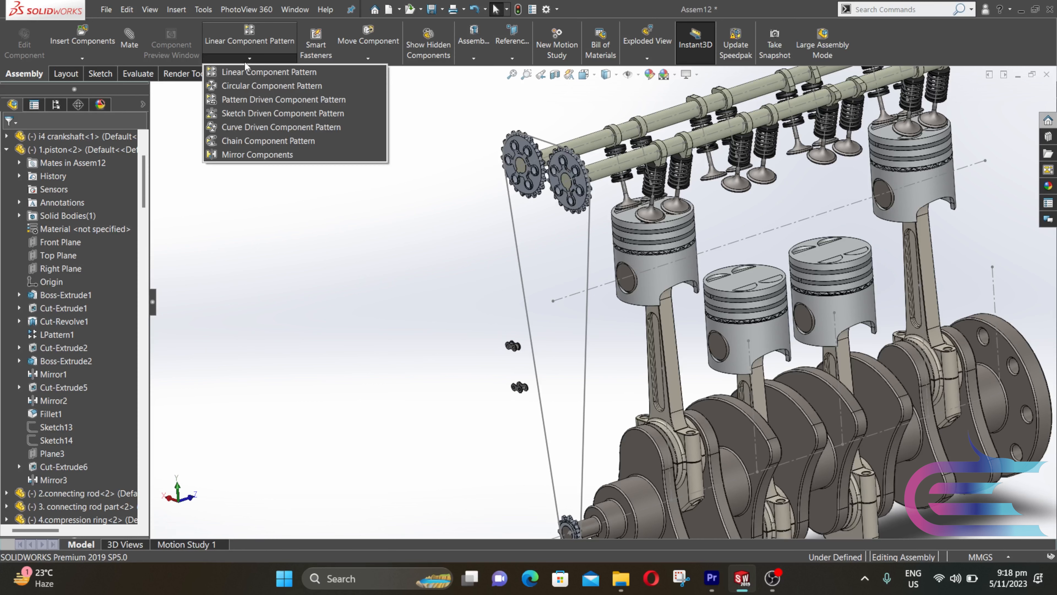
click(249, 142)
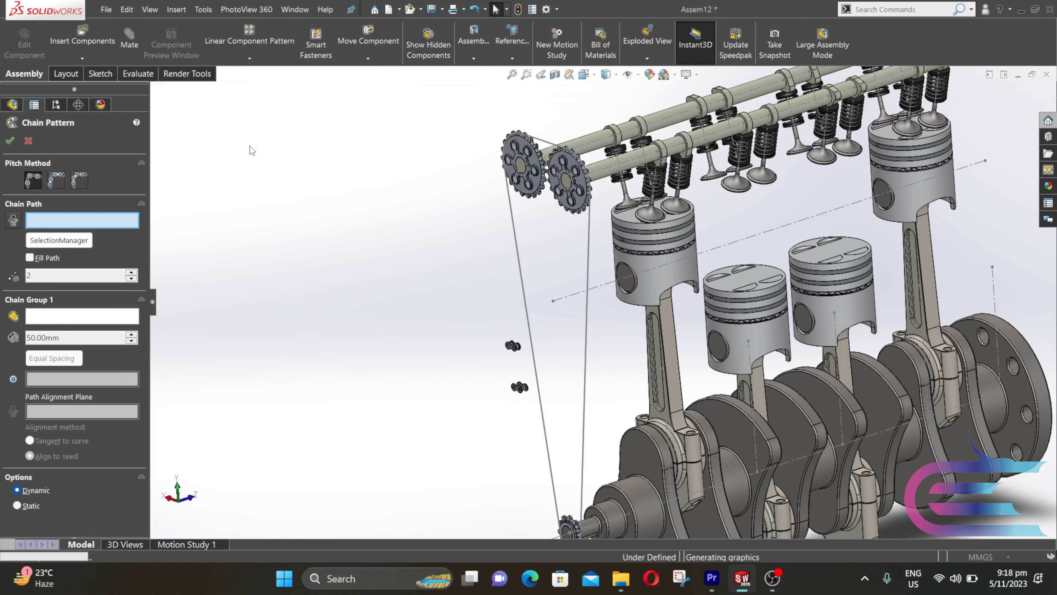
click(79, 181)
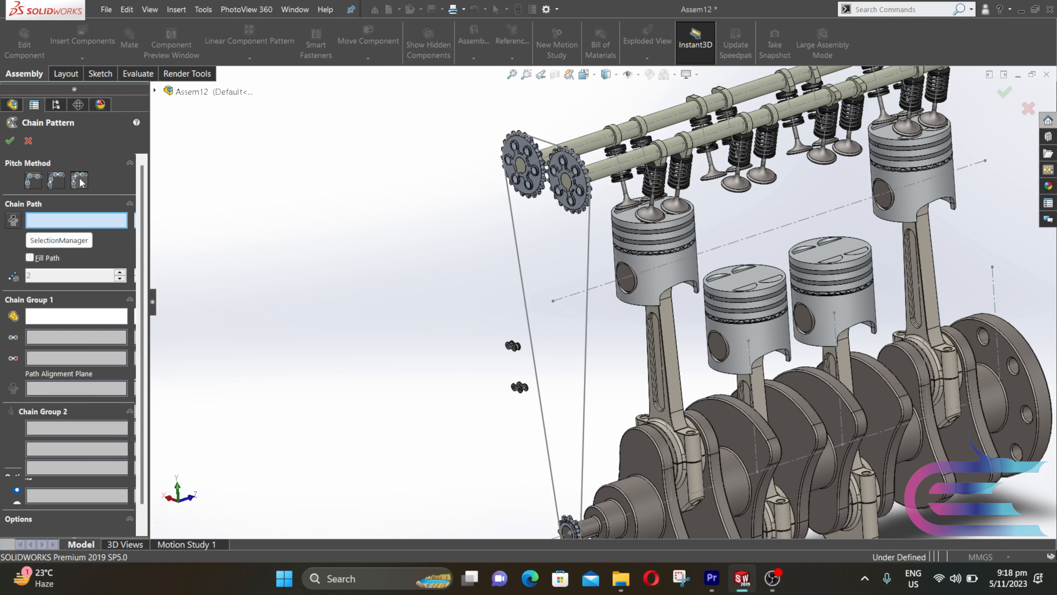
click(155, 90)
scroll(161, 198, down, 10)
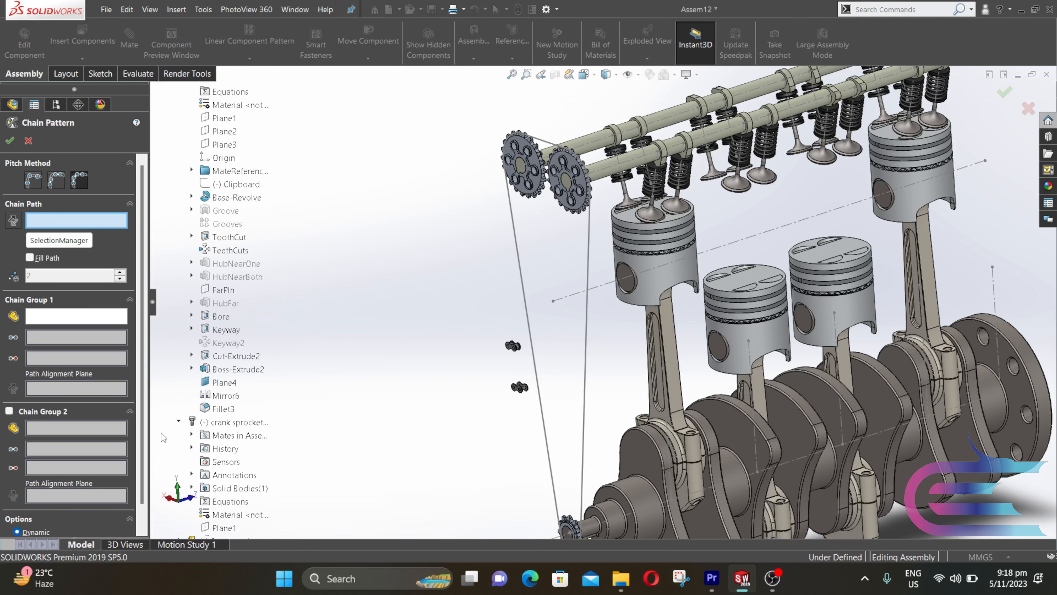
scroll(162, 478, down, 5)
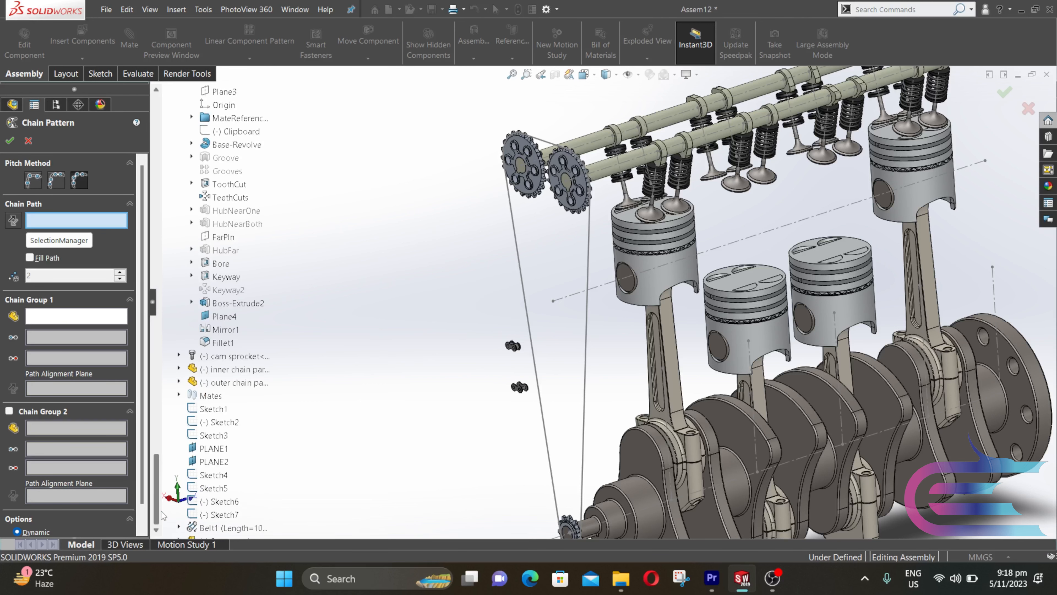
click(179, 527)
click(221, 529)
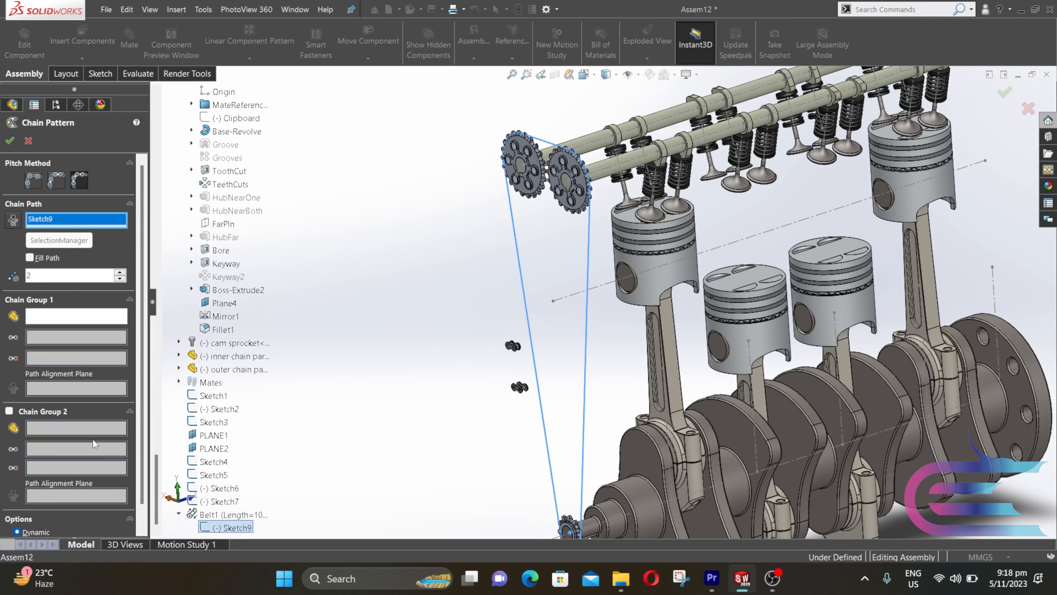
click(31, 258)
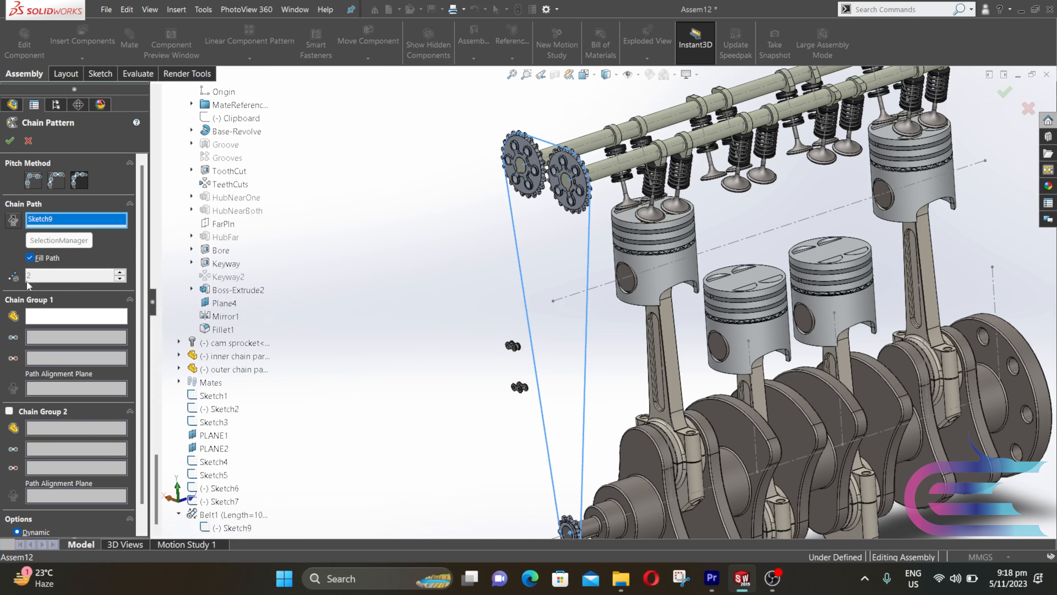
Define Chain Group 1 with the inner chain part, its two hole faces as path links and its Plane1 as path alignment plane.
click(38, 319)
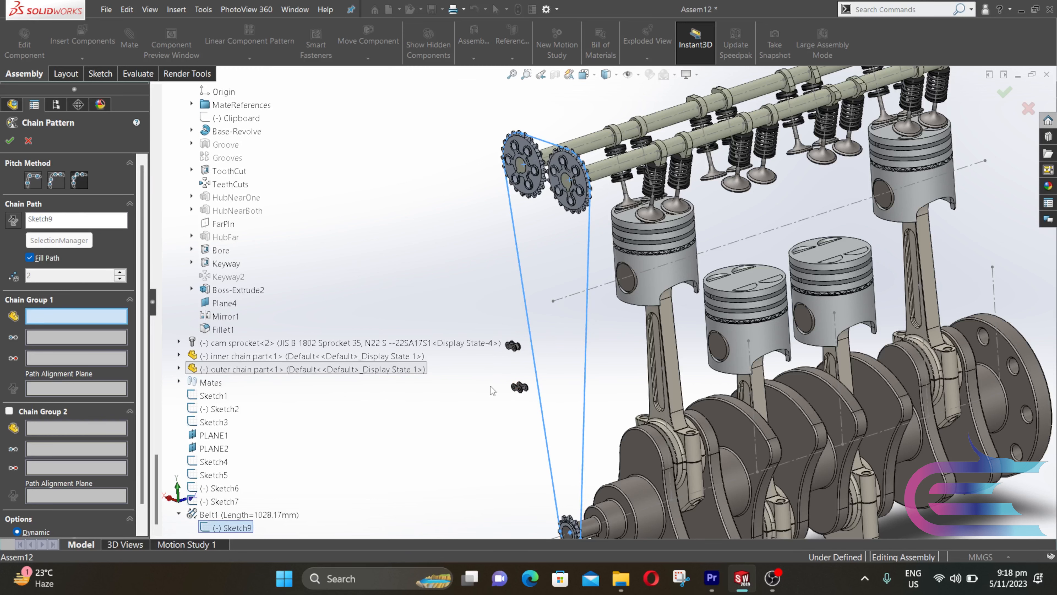
scroll(518, 391, down, 3)
scroll(539, 319, down, 5)
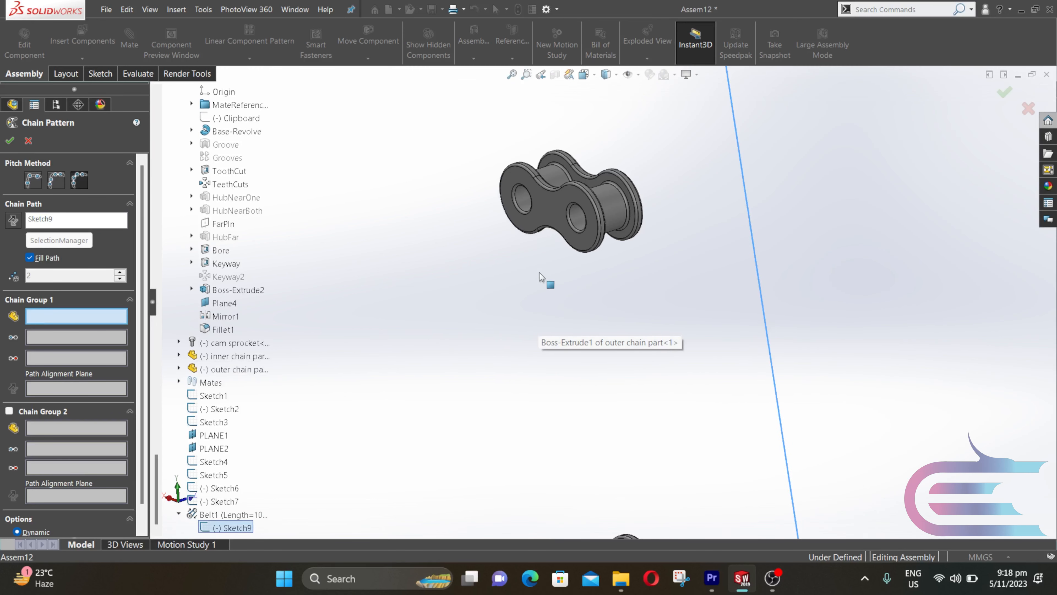
click(575, 197)
scroll(537, 200, down, 4)
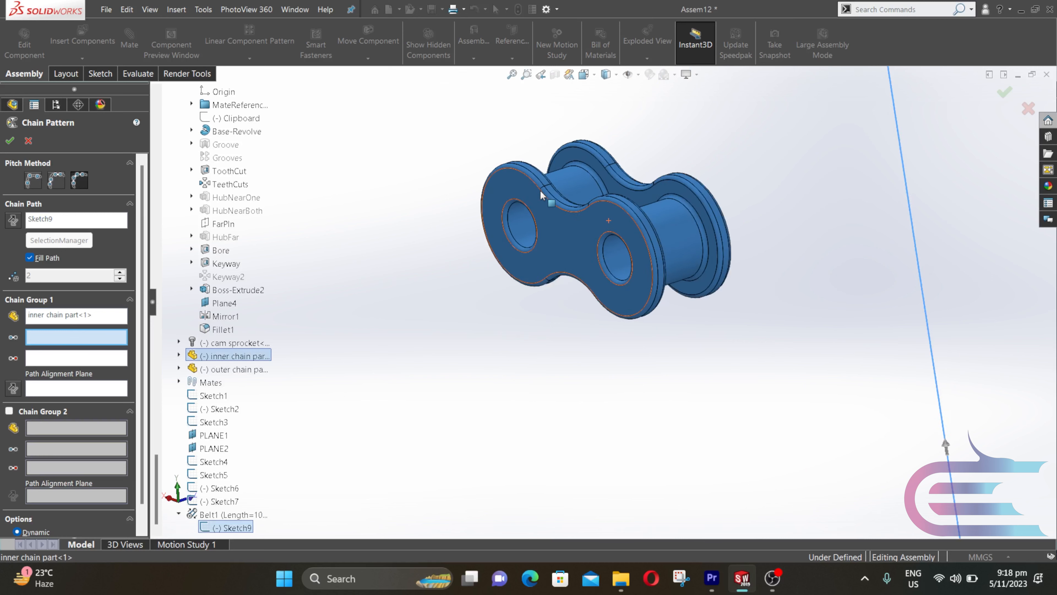
click(521, 227)
click(633, 279)
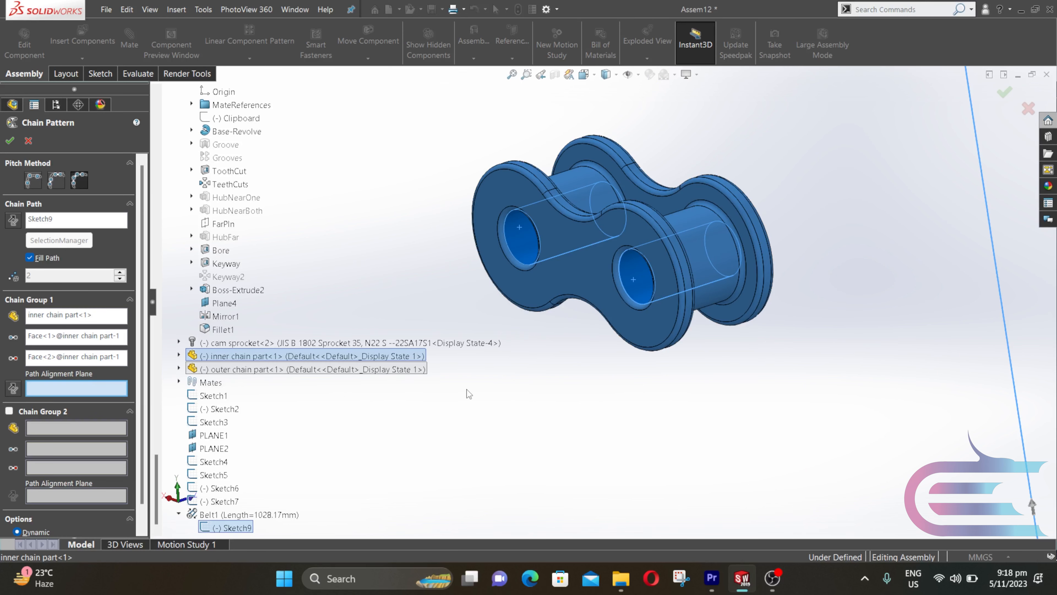
click(179, 356)
scroll(224, 454, down, 2)
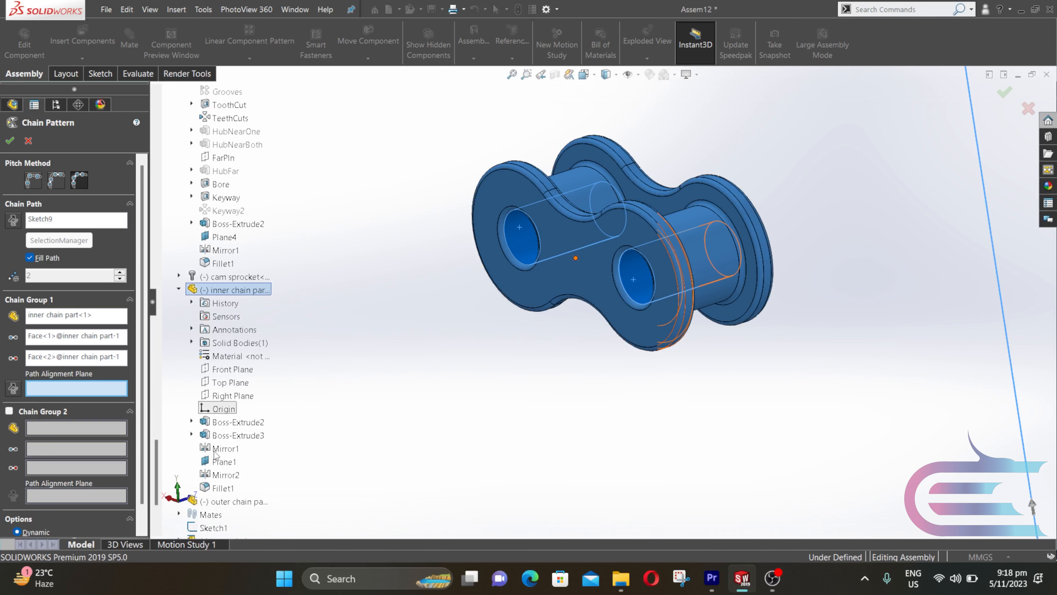
click(225, 460)
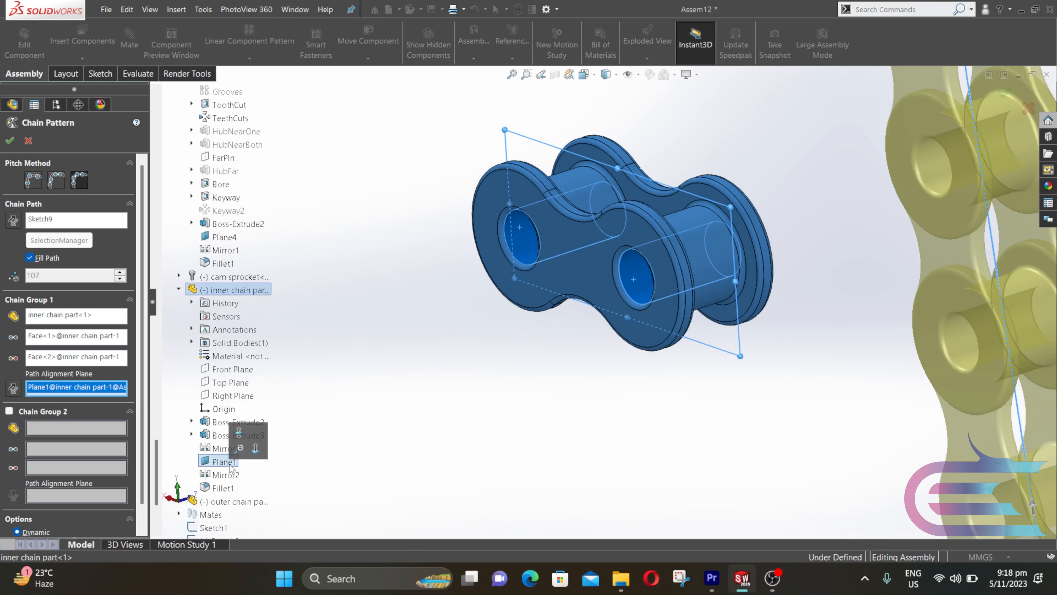
Enable Chain Group 2 with the outer chain part, its two pin faces as path links and its Plane2 as path alignment plane.
click(9, 412)
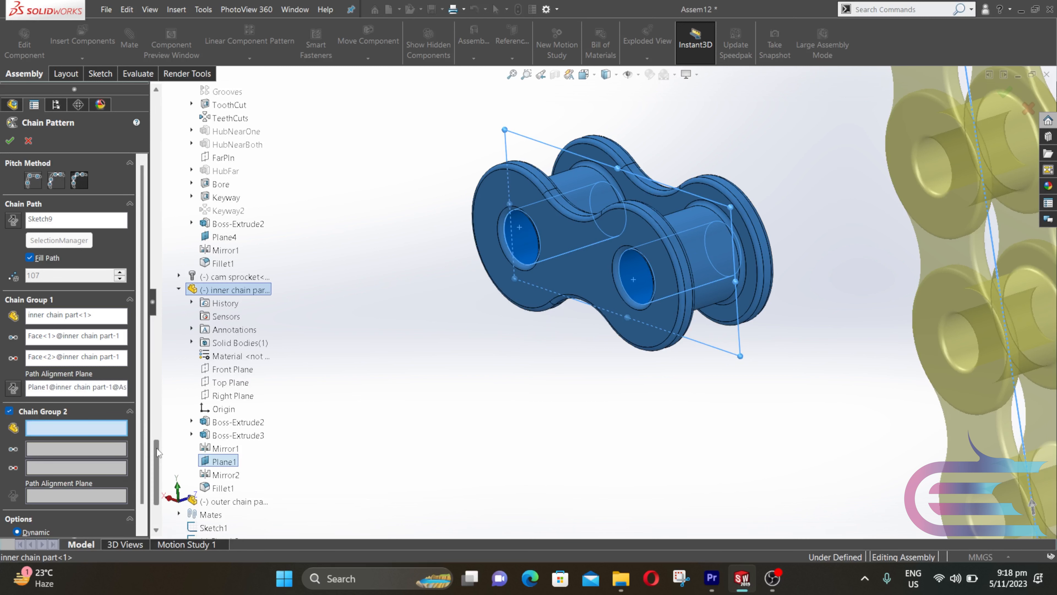
scroll(157, 458, down, 4)
scroll(567, 512, up, 3)
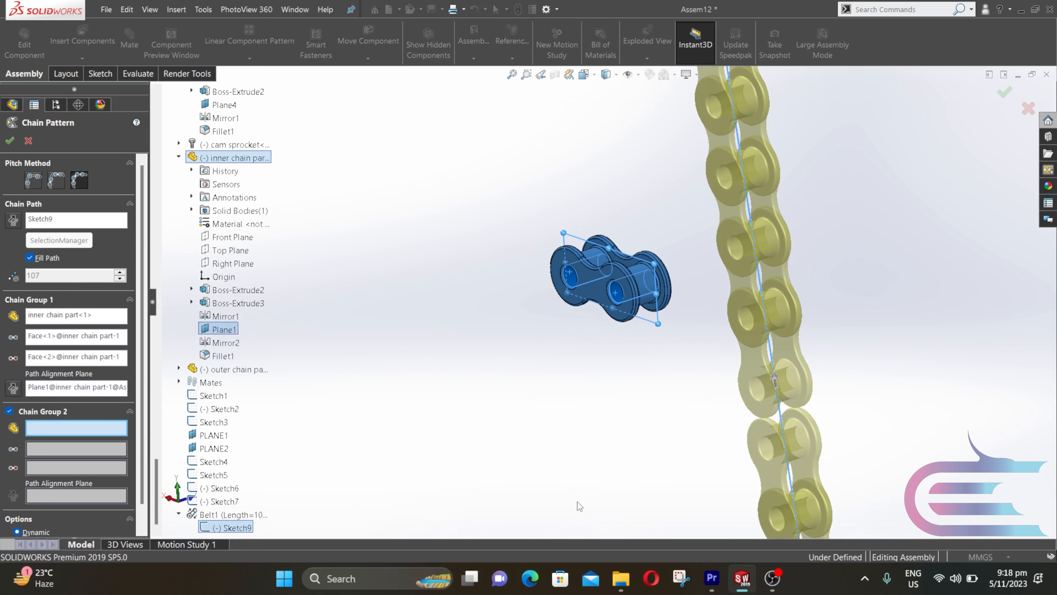
scroll(579, 500, up, 2)
scroll(611, 487, down, 3)
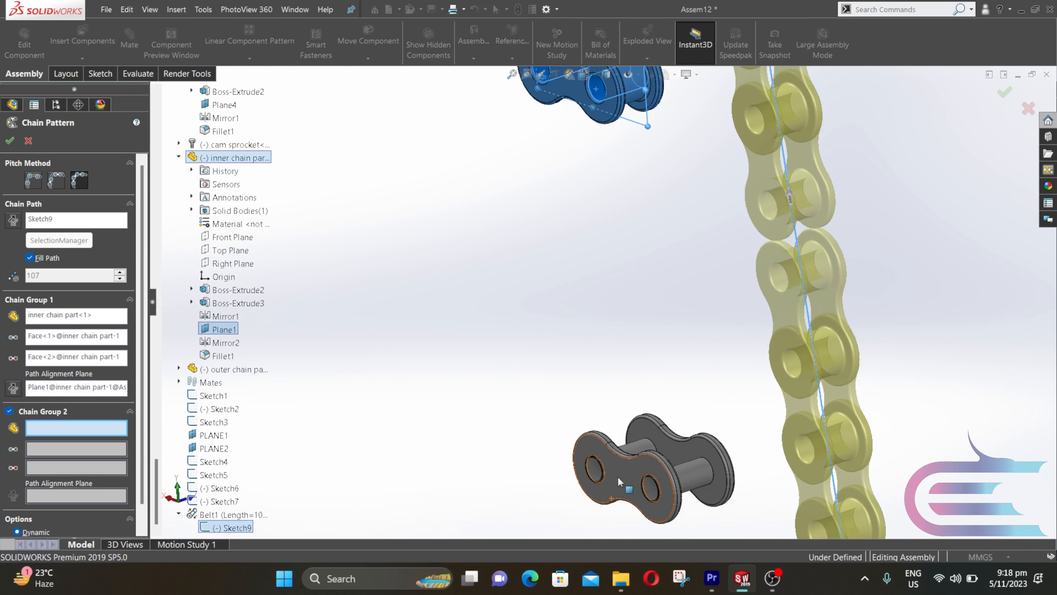
click(618, 476)
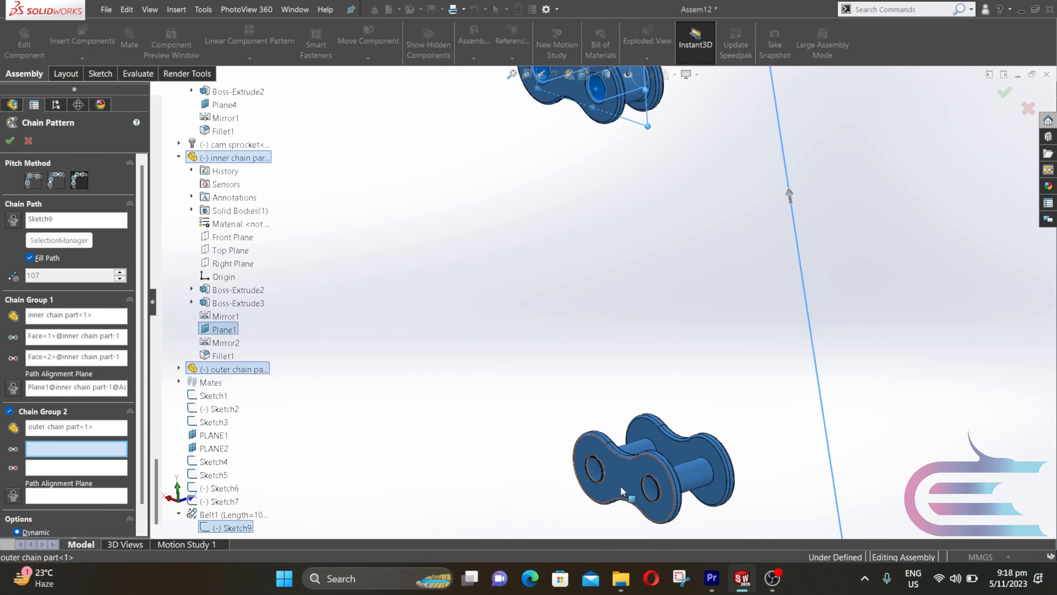
click(178, 369)
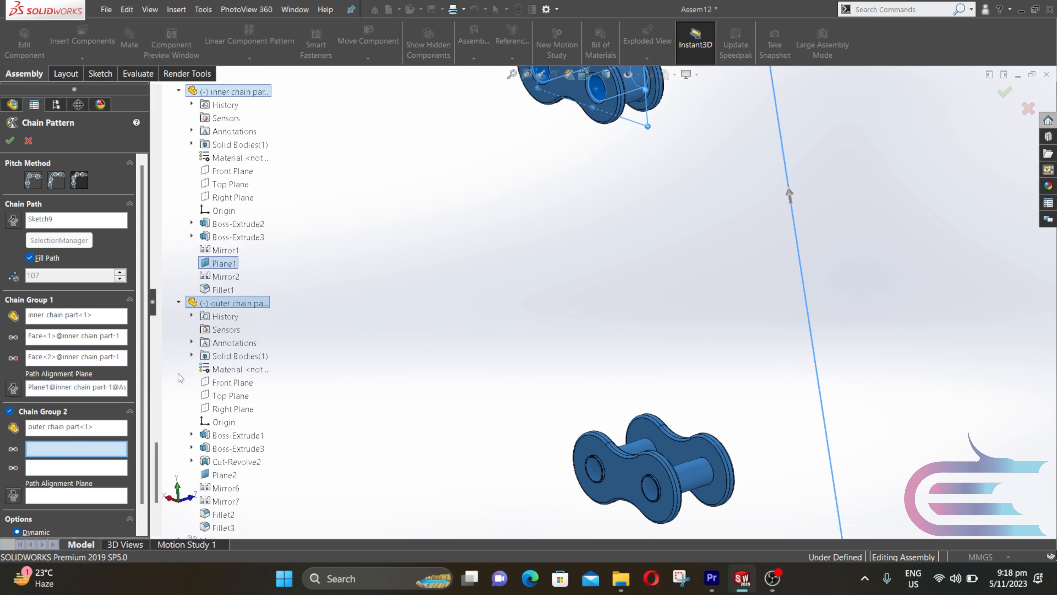
click(631, 453)
click(686, 483)
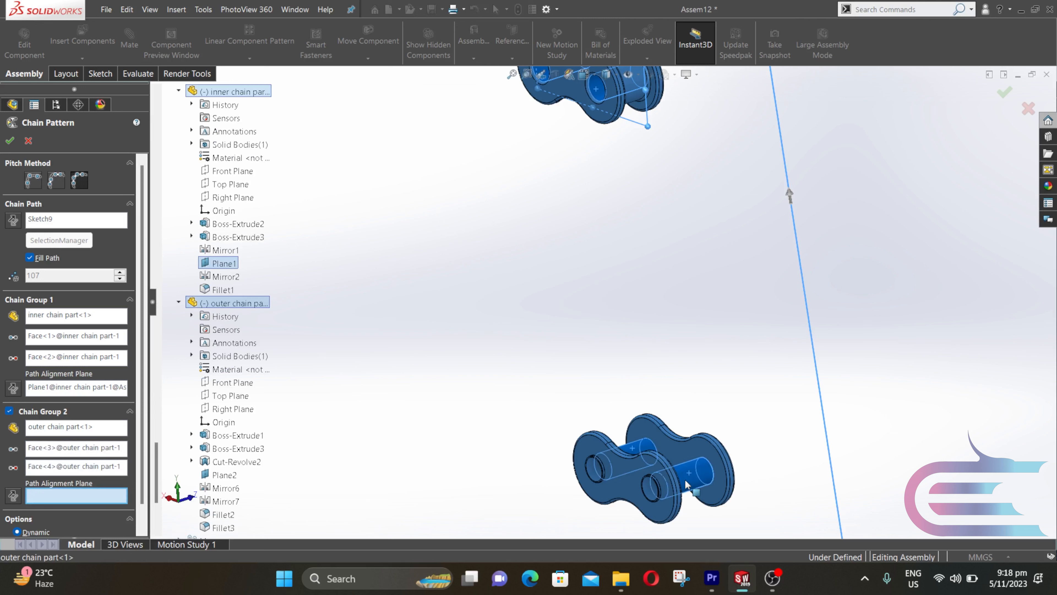
click(219, 475)
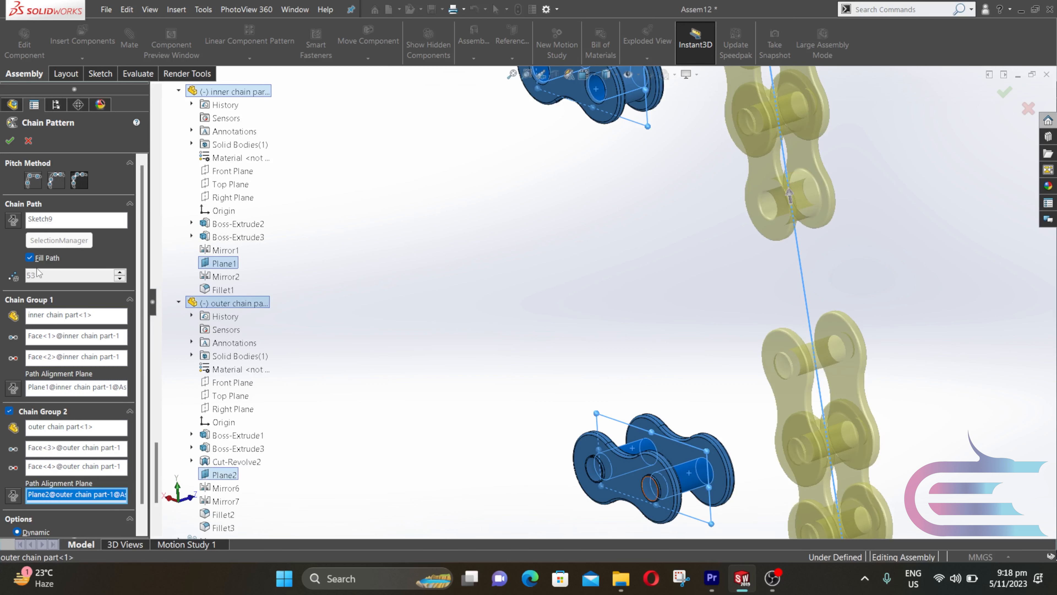
Turn off Fill Path, raise the instance count by one and create the chain pattern around the sprockets.
click(30, 258)
click(121, 273)
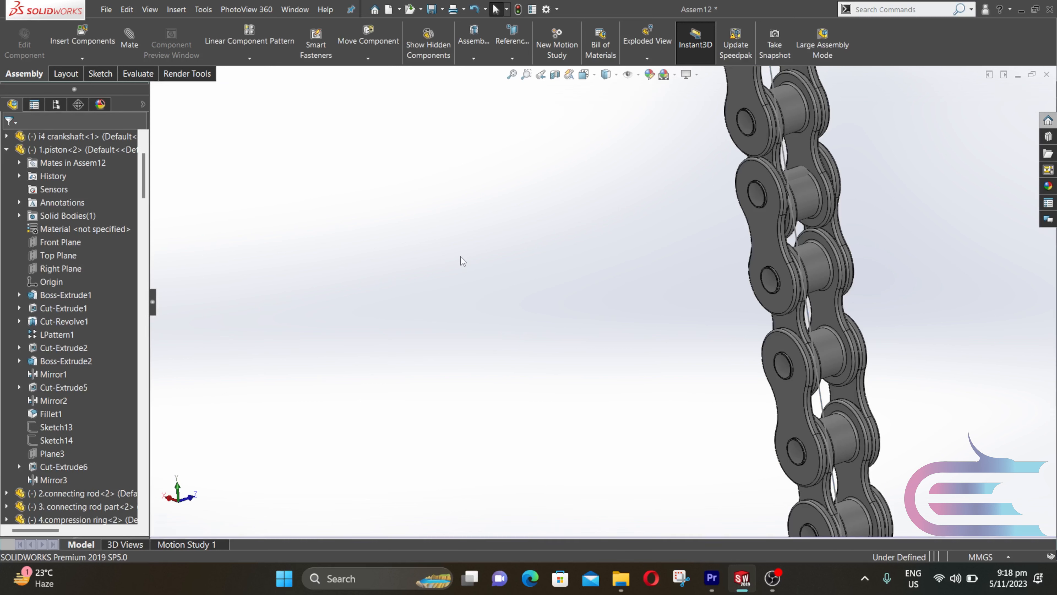
scroll(510, 279, up, 3)
scroll(510, 280, up, 5)
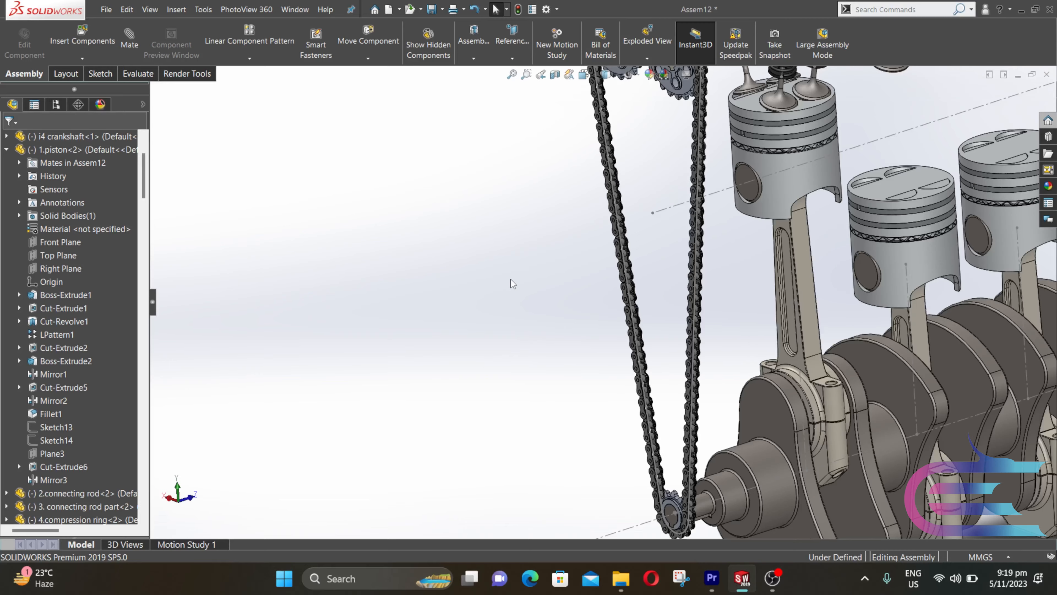
mouse_move(511, 279)
middle_down()
mouse_move(499, 259)
mouse_move(516, 300)
mouse_move(521, 287)
middle_up()
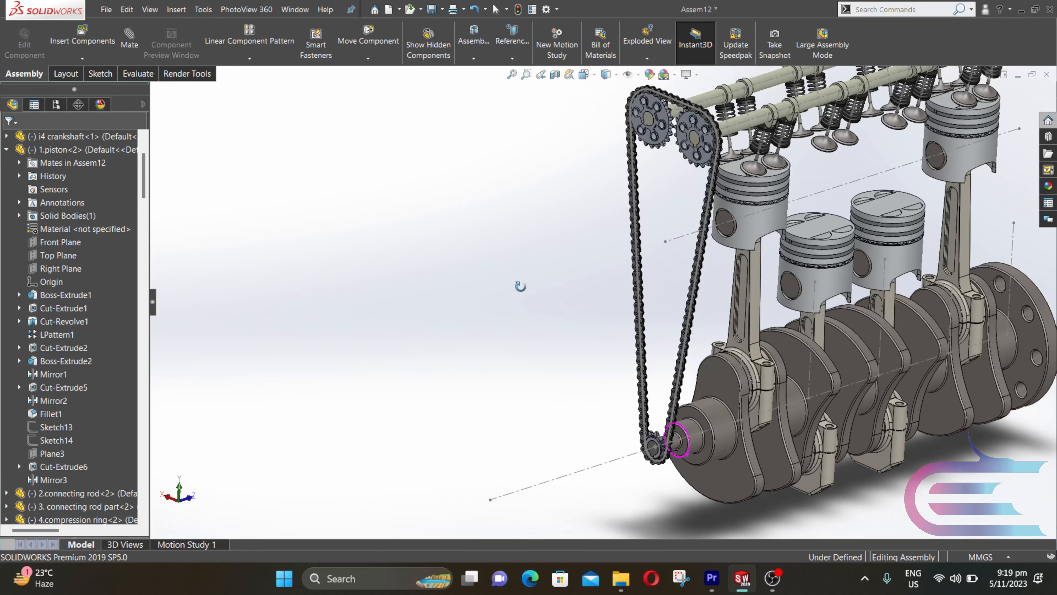
key(f)
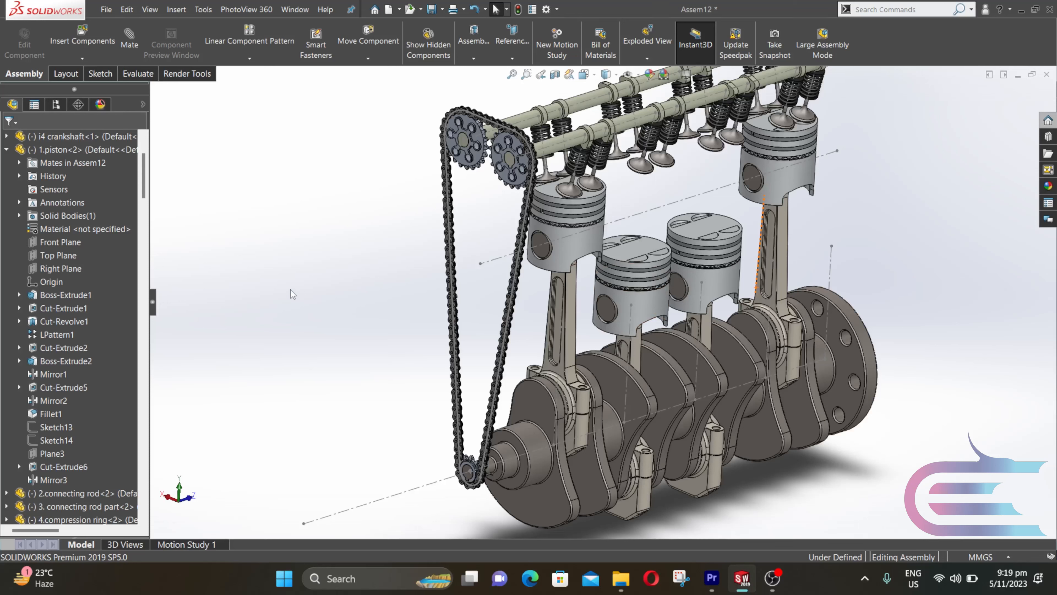
Hide the assembly's Sketch1 through Sketch7 together with the belt's Sketch9.
drag(143, 191, 147, 525)
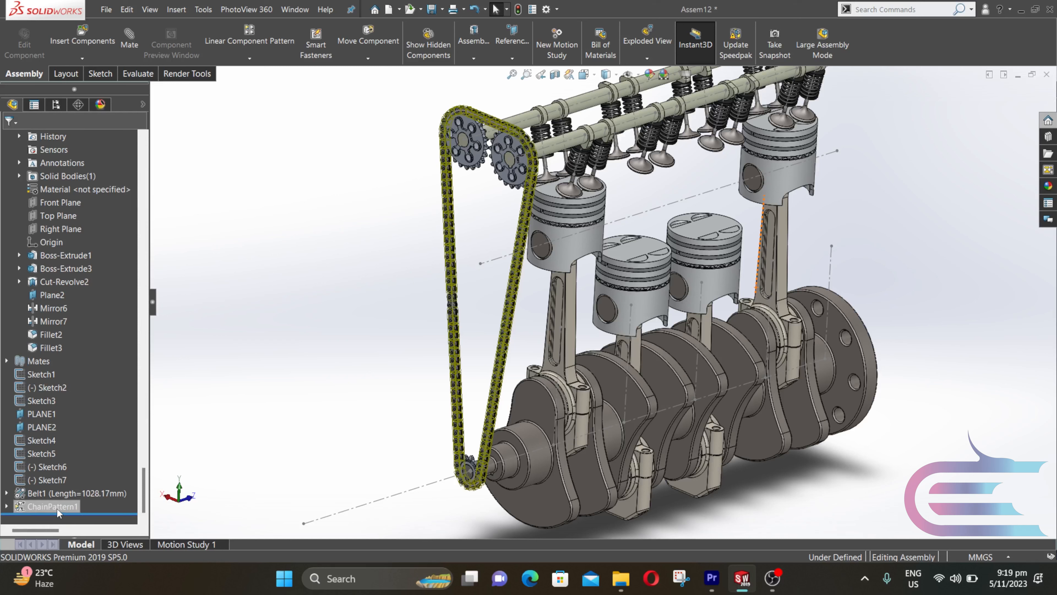
click(7, 507)
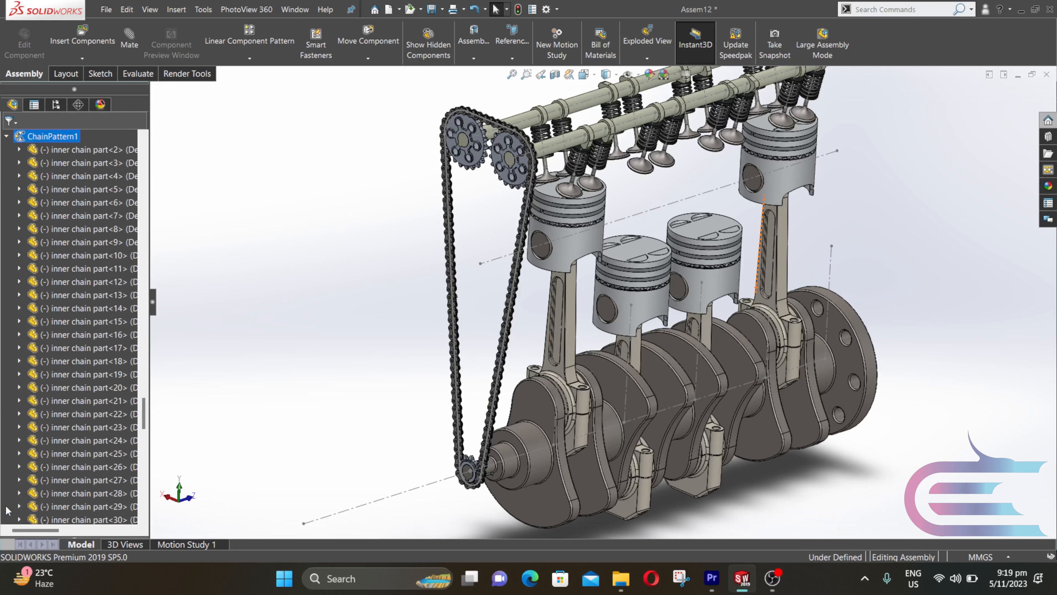
scroll(29, 478, up, 5)
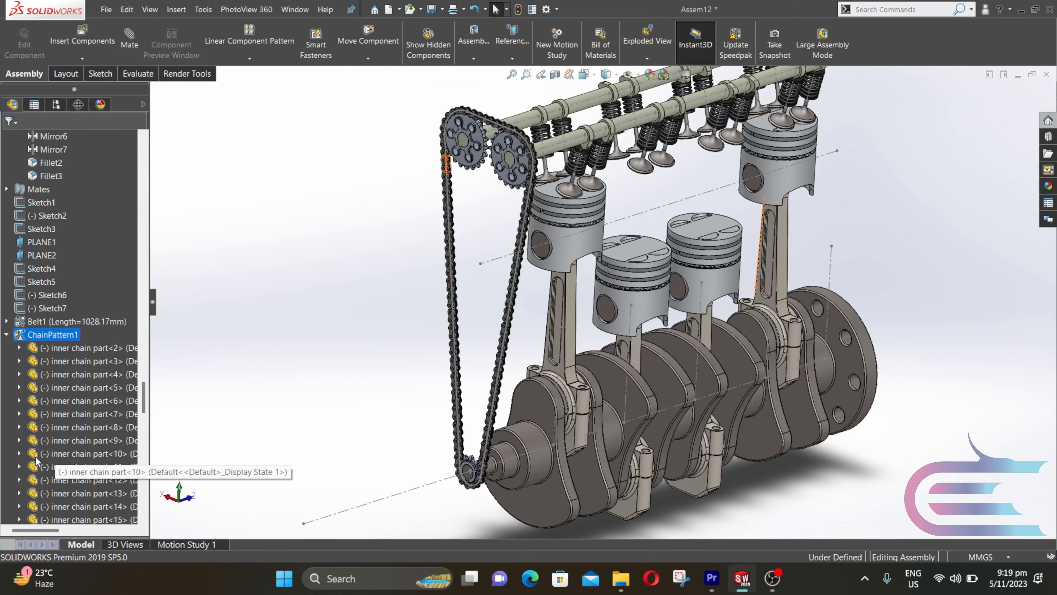
click(7, 321)
click(58, 334)
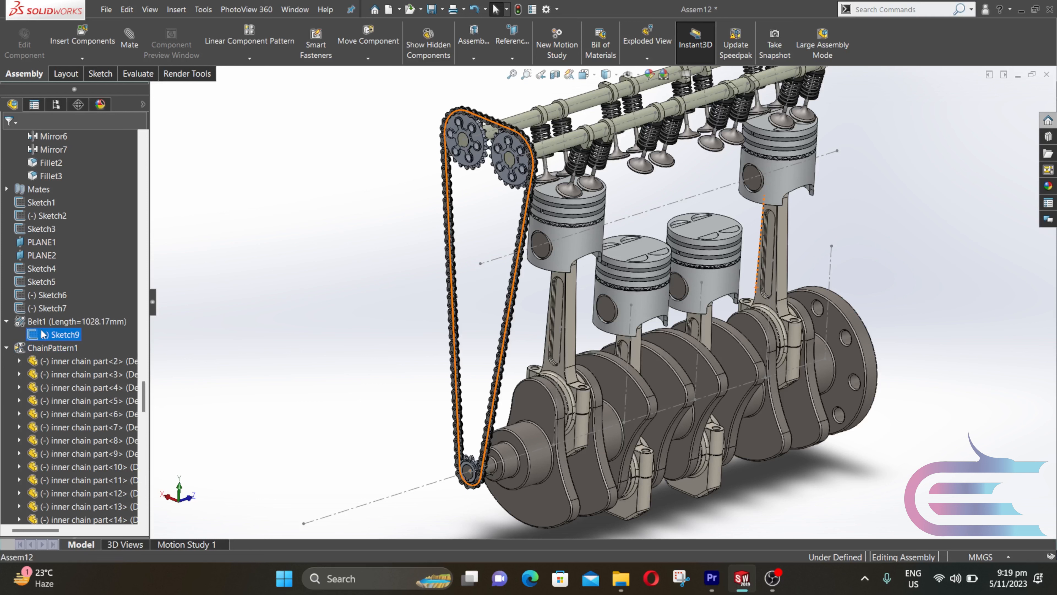
scroll(45, 392, up, 2)
ctrl+click(46, 387)
ctrl+click(44, 374)
ctrl+click(40, 361)
ctrl+click(38, 350)
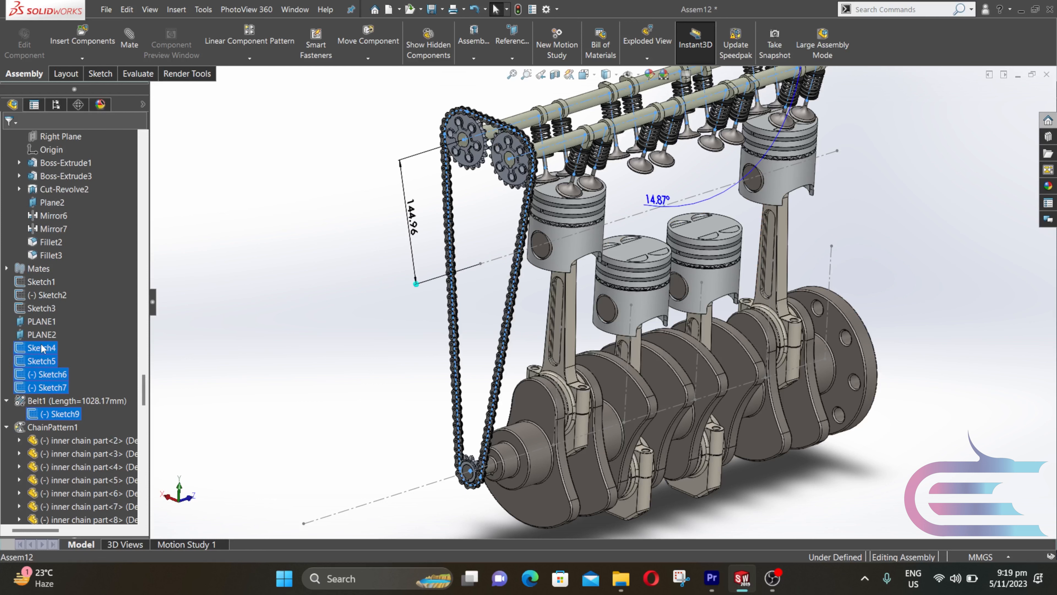
ctrl+click(53, 308)
ctrl+click(52, 295)
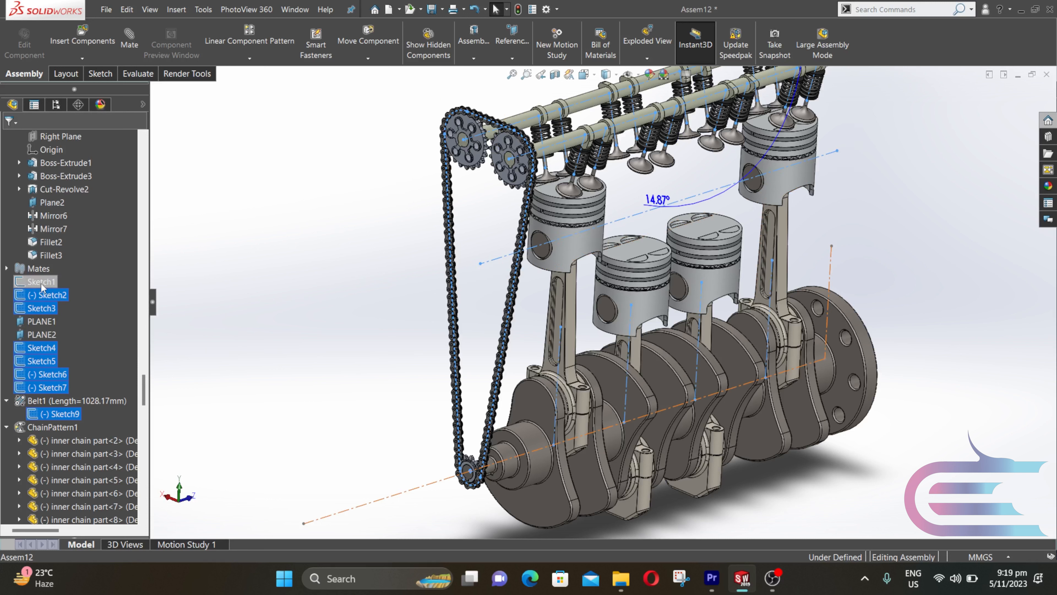
ctrl+click(41, 281)
right_click(45, 282)
click(50, 269)
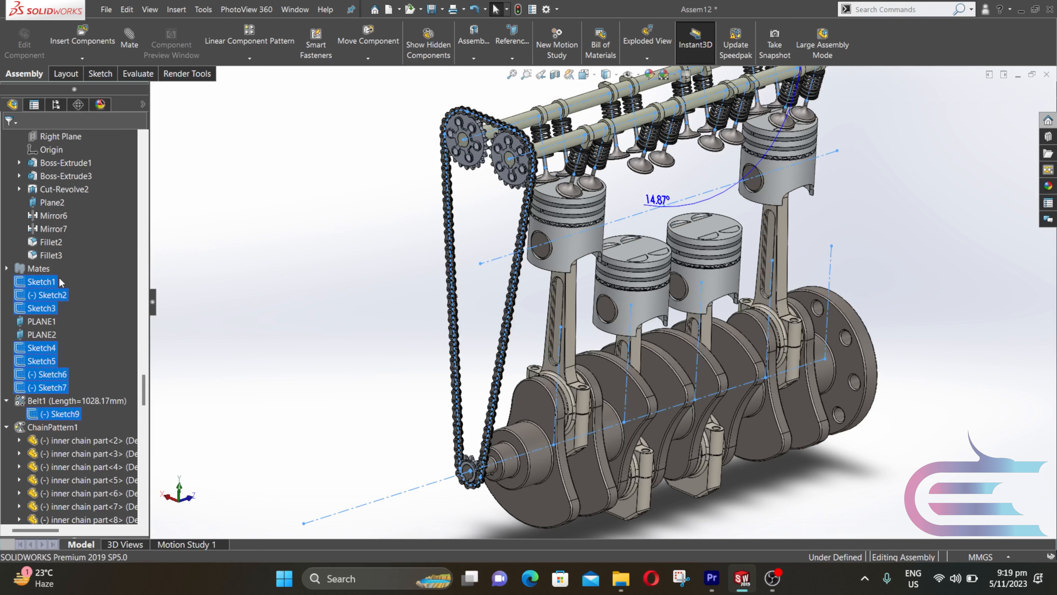
click(293, 293)
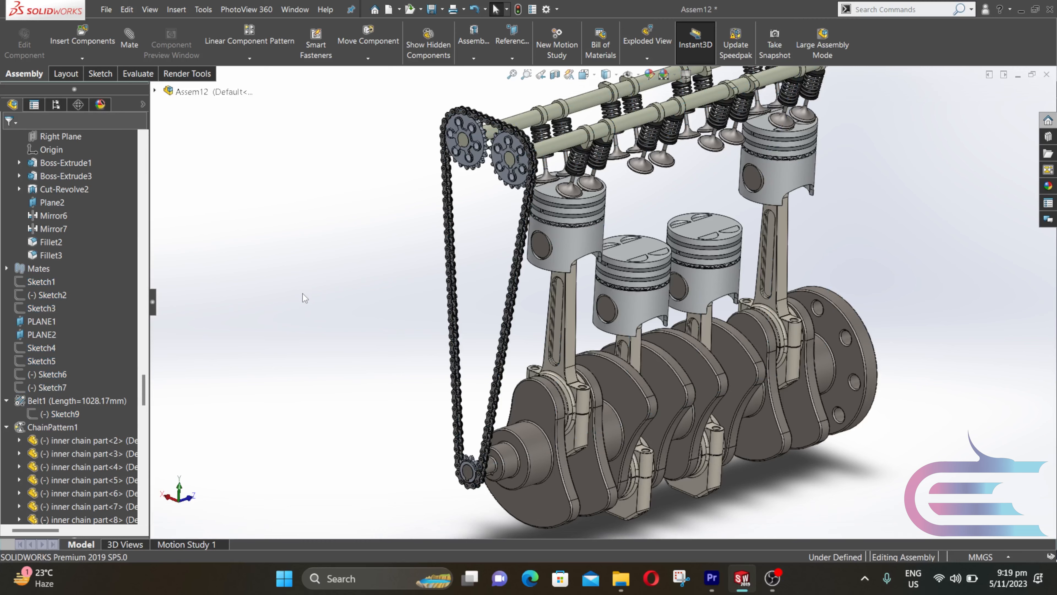
Add a mechanical gear mate between an inner chain link's roller face and a cam sprocket tooth face.
scroll(305, 292, up, 2)
middle_drag(307, 293, 286, 303)
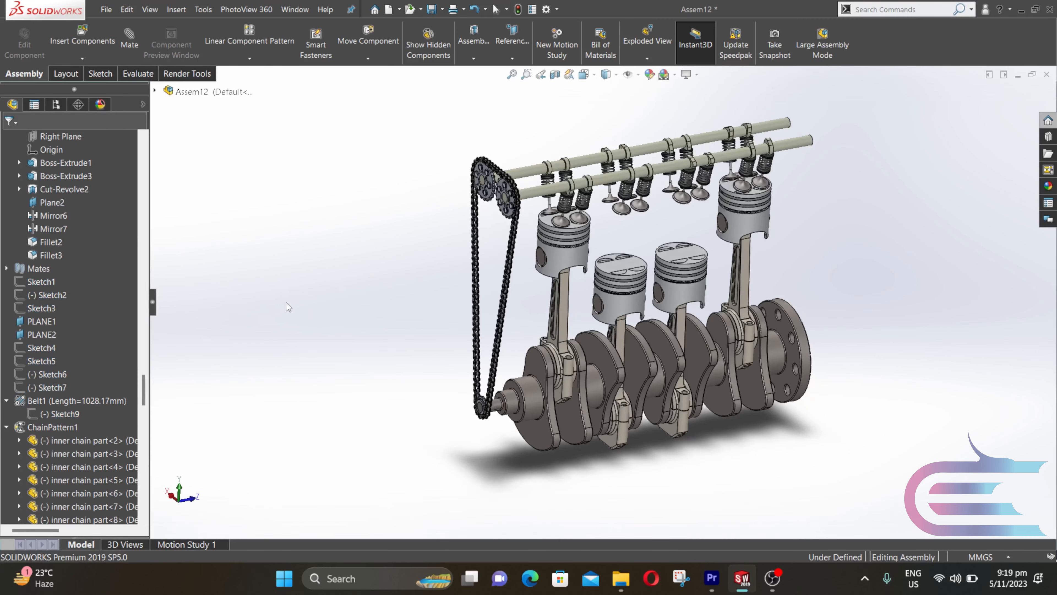
scroll(610, 274, down, 1)
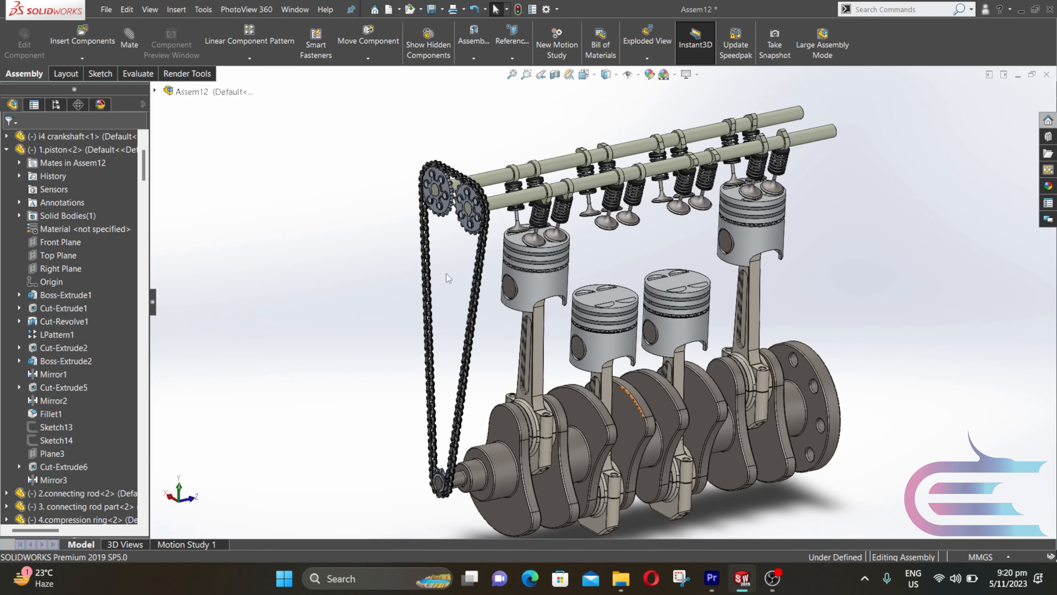
scroll(462, 248, down, 8)
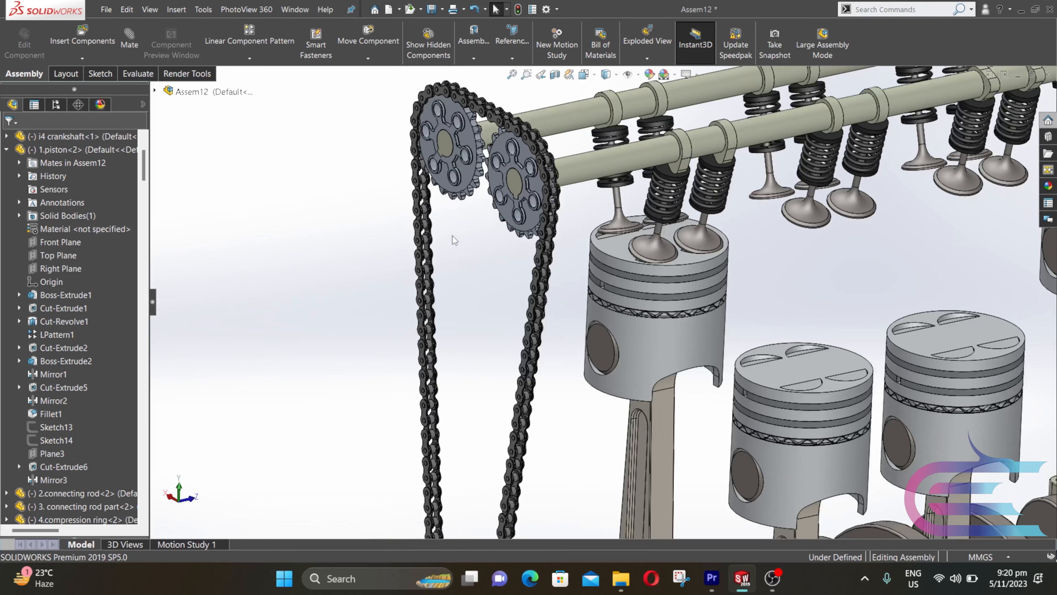
scroll(479, 185, up, 5)
scroll(479, 185, down, 6)
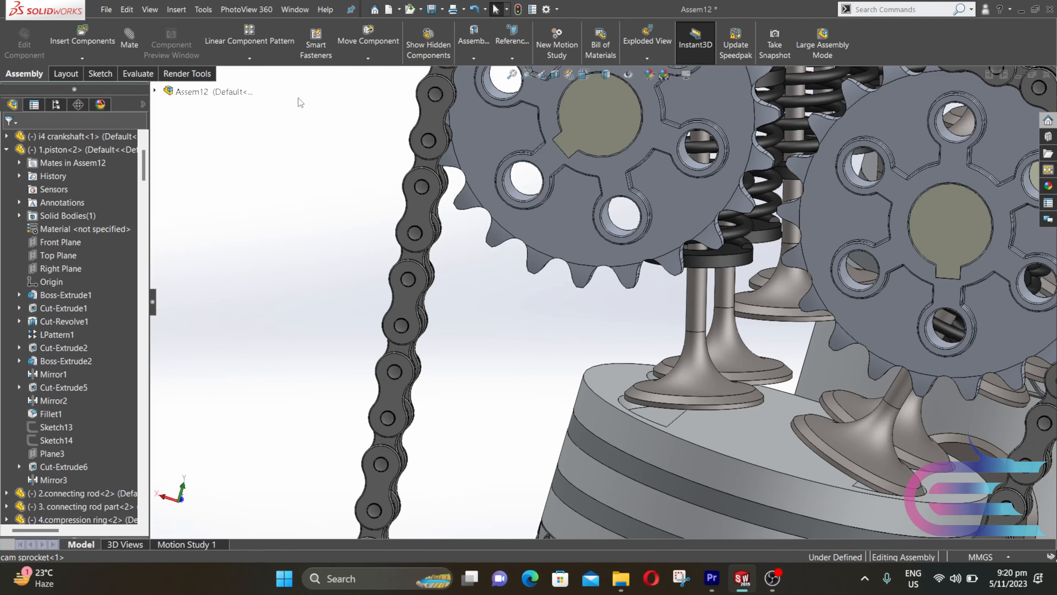
click(134, 48)
click(86, 491)
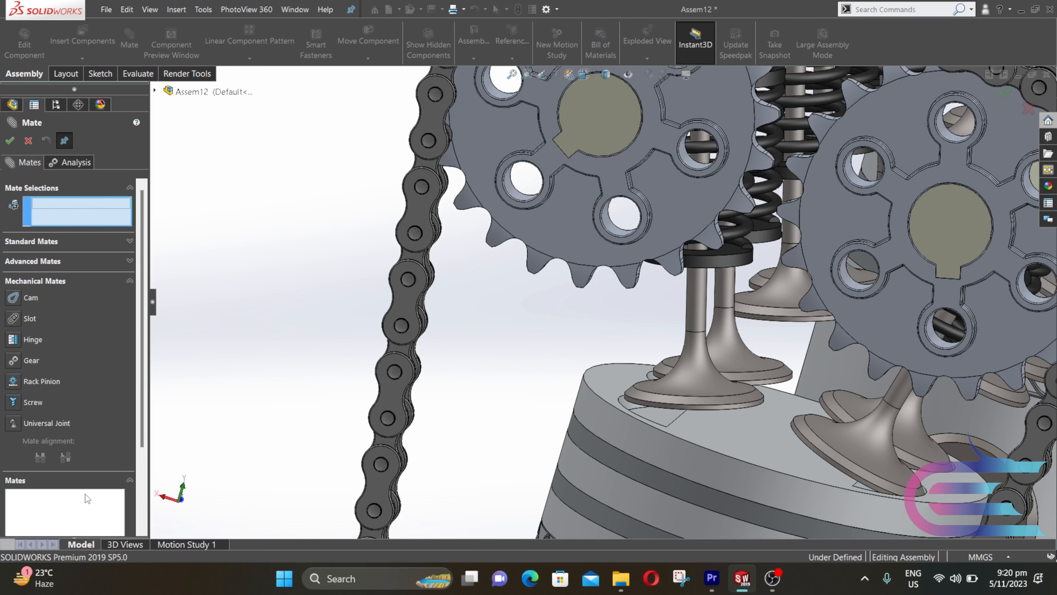
click(18, 359)
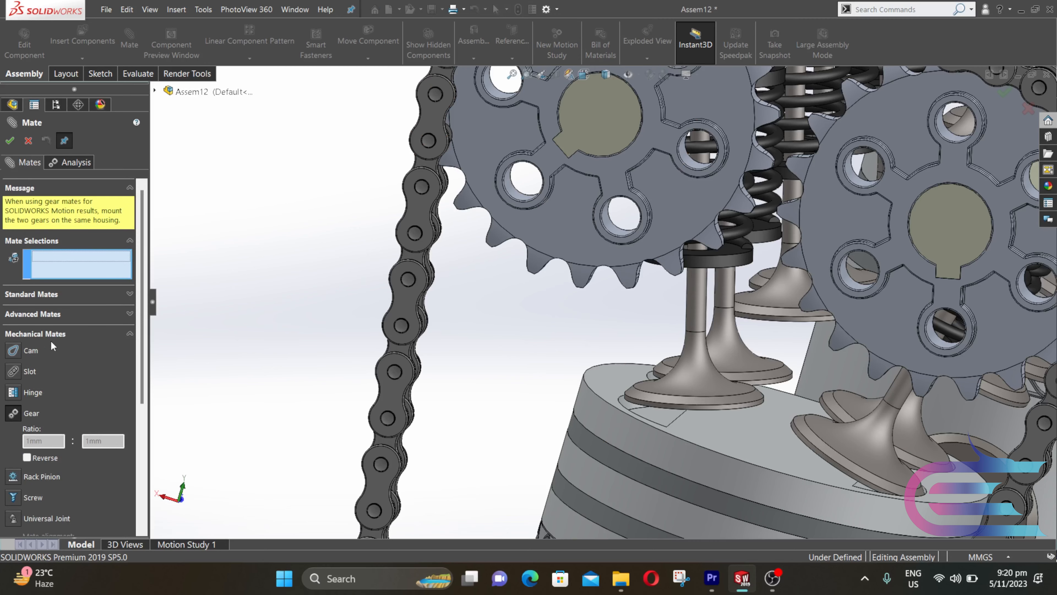
scroll(512, 201, down, 10)
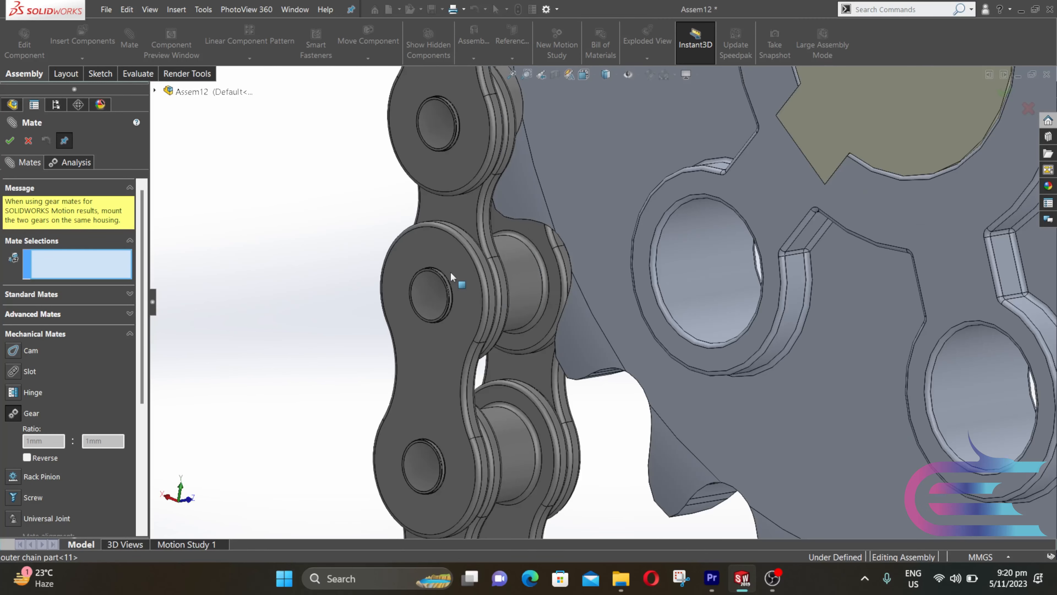
click(513, 271)
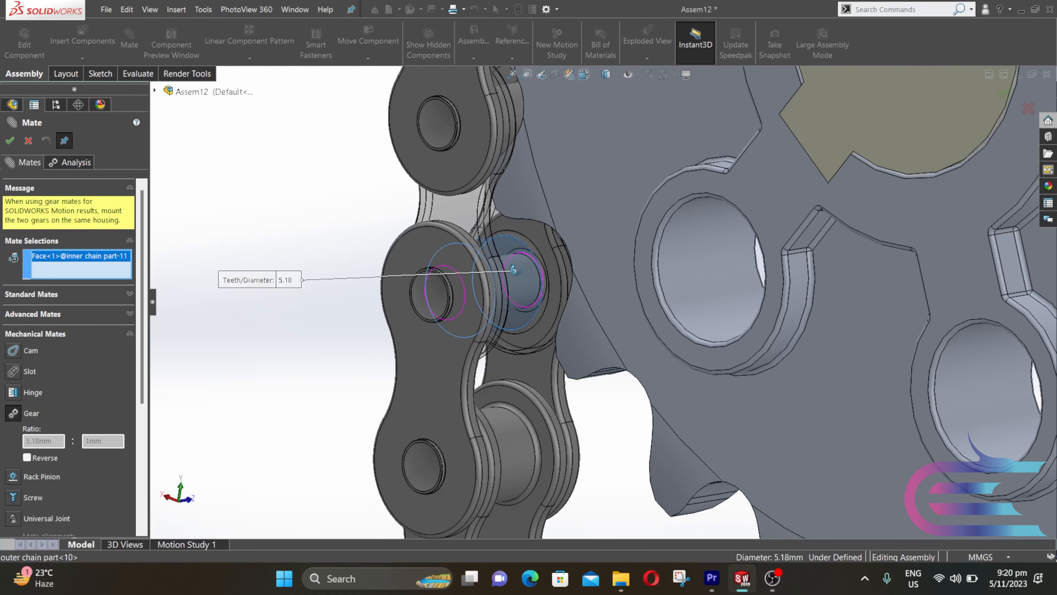
middle_drag(513, 271, 640, 251)
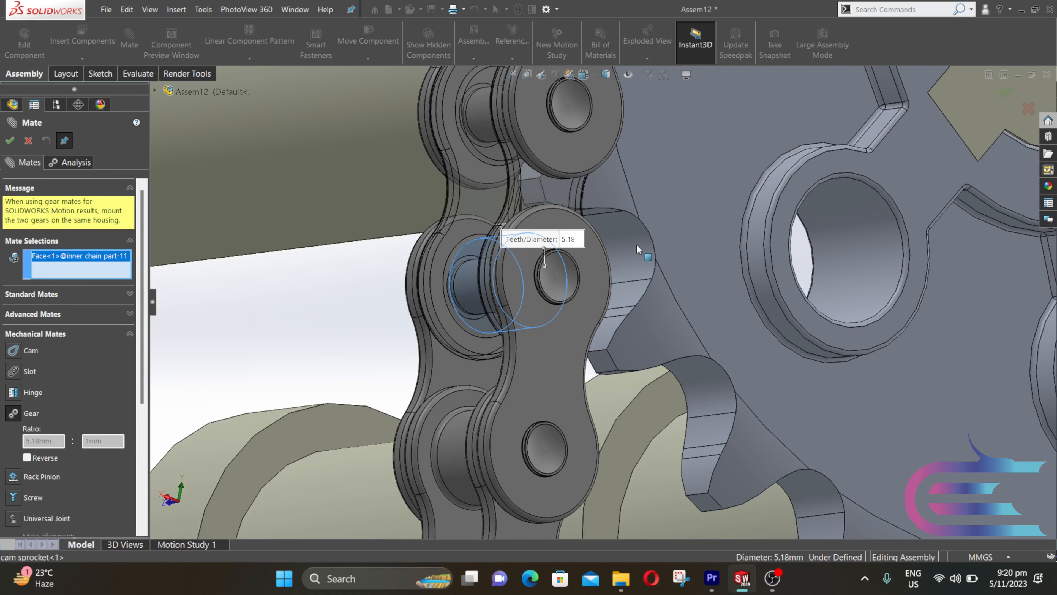
click(637, 245)
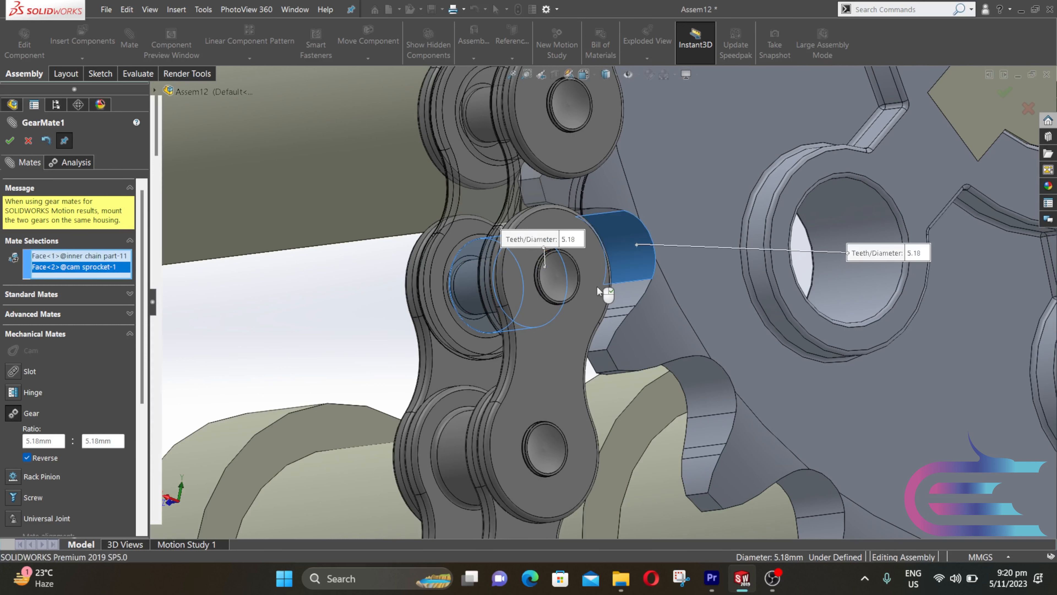
click(10, 141)
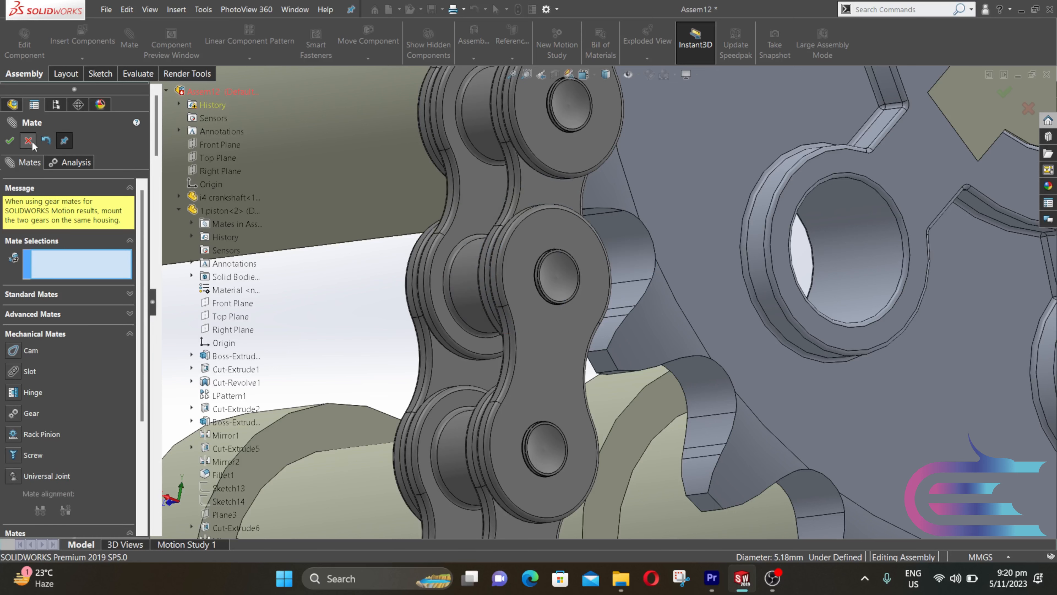
key(Escape)
Inspect the engine around the camshaft sprockets and move the timing chain to test the drive's motion.
scroll(537, 350, down, 3)
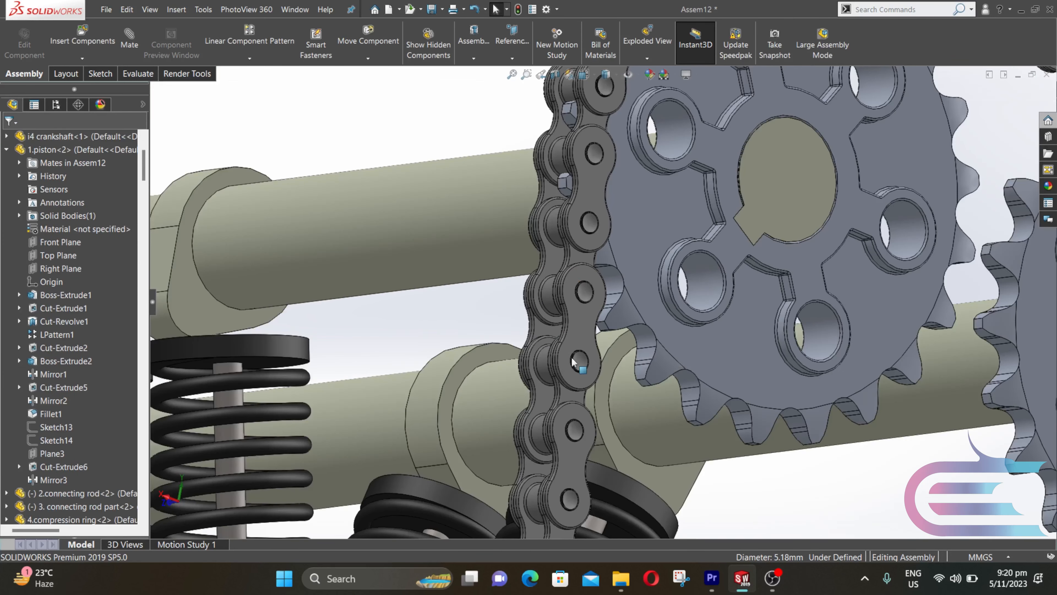
scroll(662, 400, down, 10)
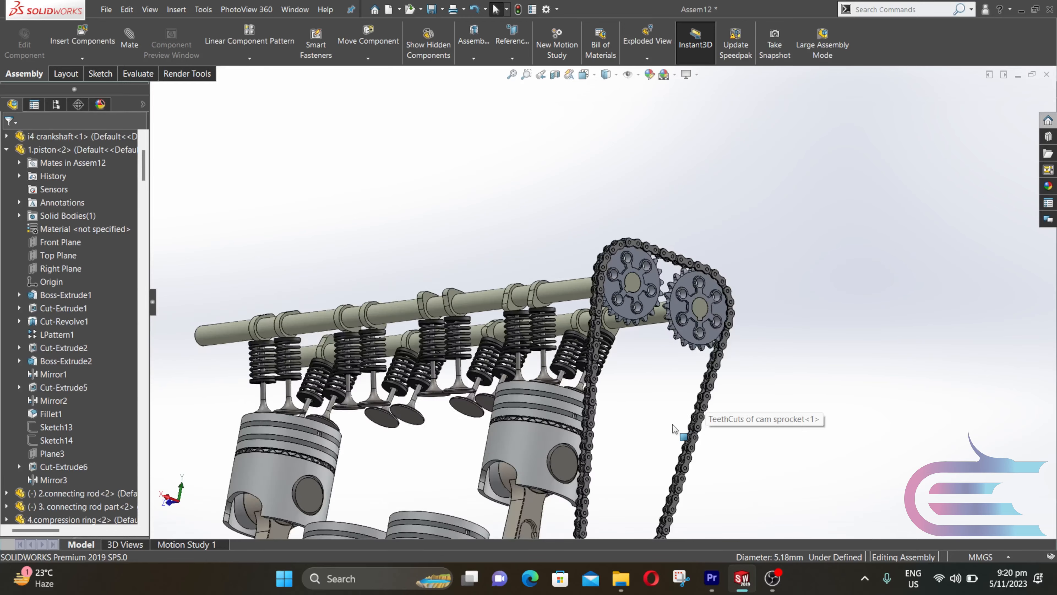
middle_drag(710, 407, 783, 443)
scroll(783, 444, up, 5)
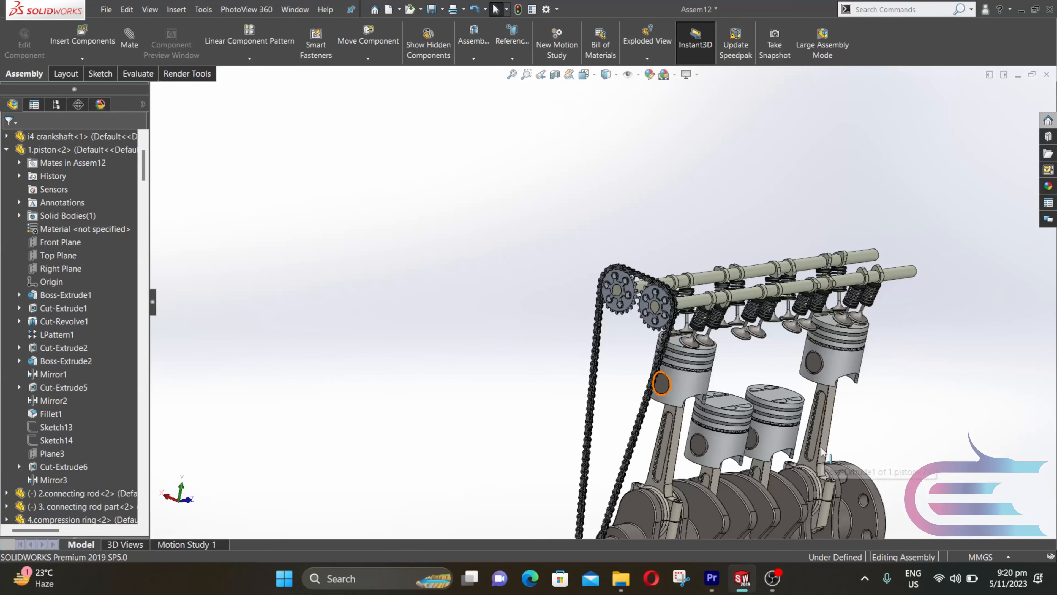
scroll(784, 444, down, 4)
middle_drag(689, 442, 653, 421)
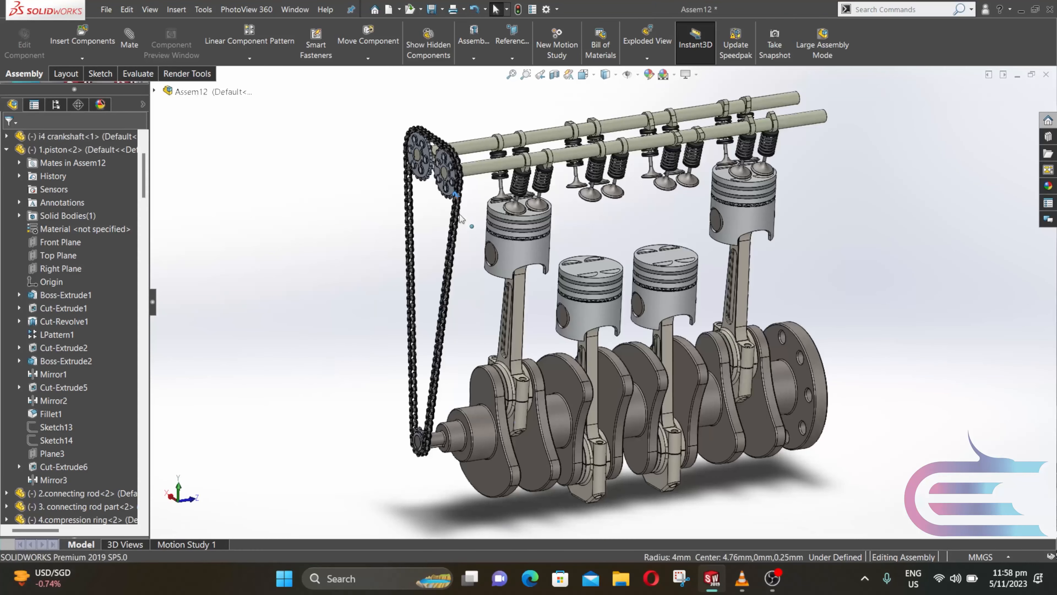
drag(456, 234, 431, 402)
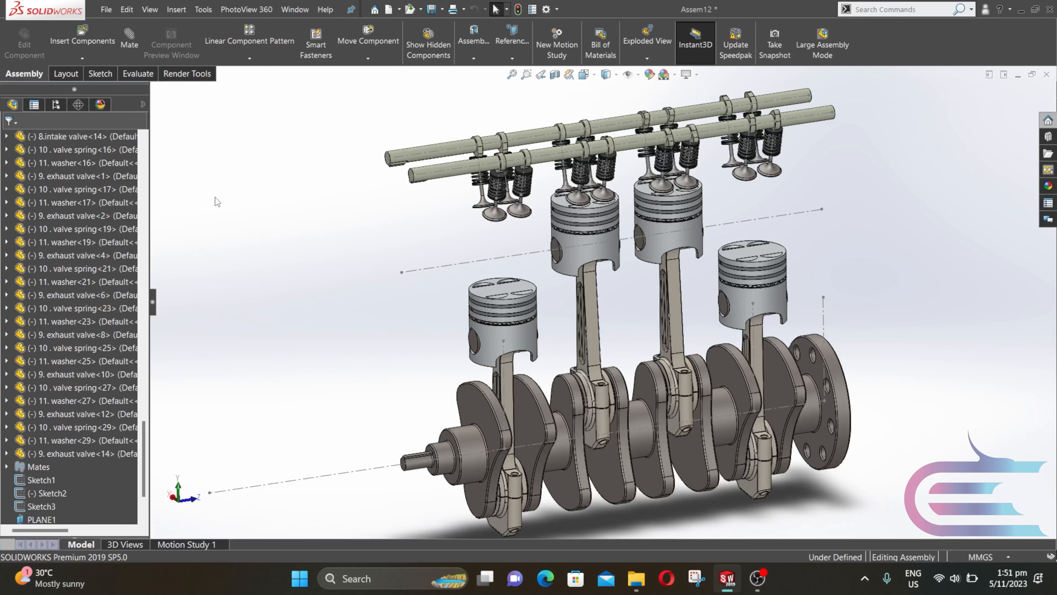
Insert the cam pully and crank pully parts, placing one near the camshaft ends and the other near the crankshaft nose.
click(93, 40)
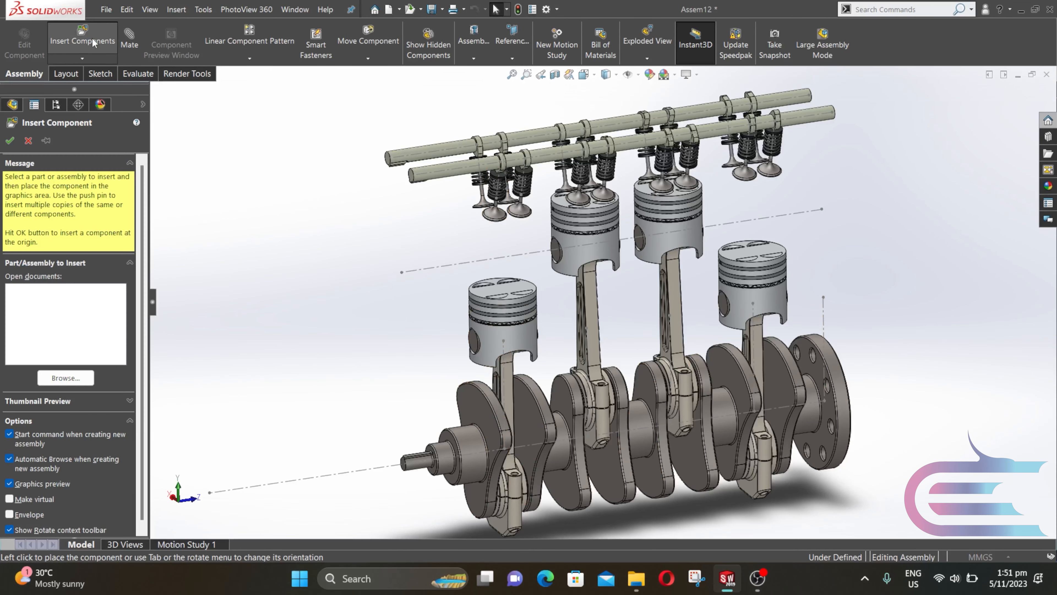
click(395, 111)
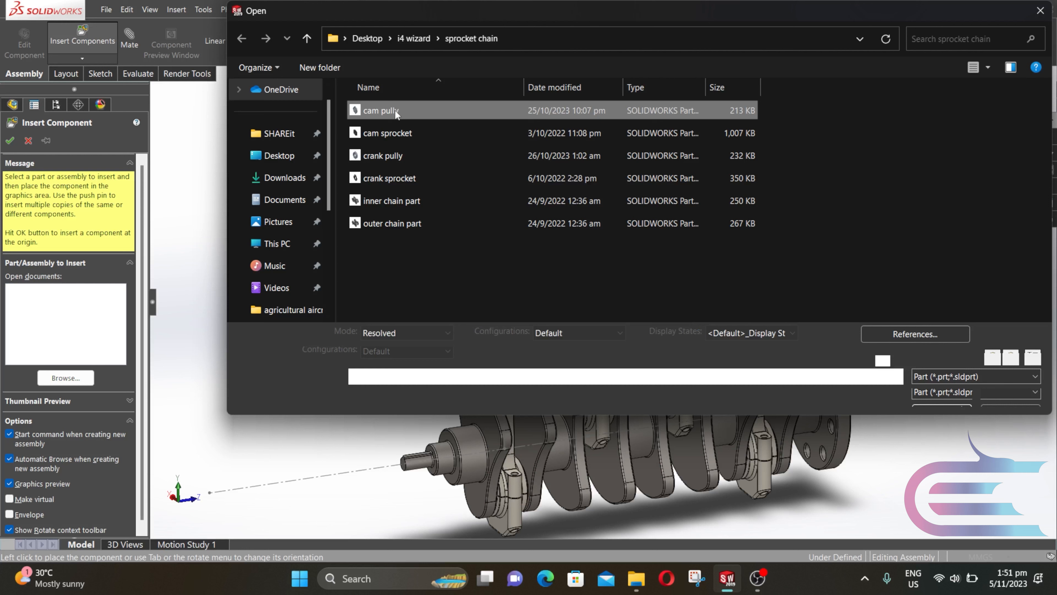
ctrl+click(387, 157)
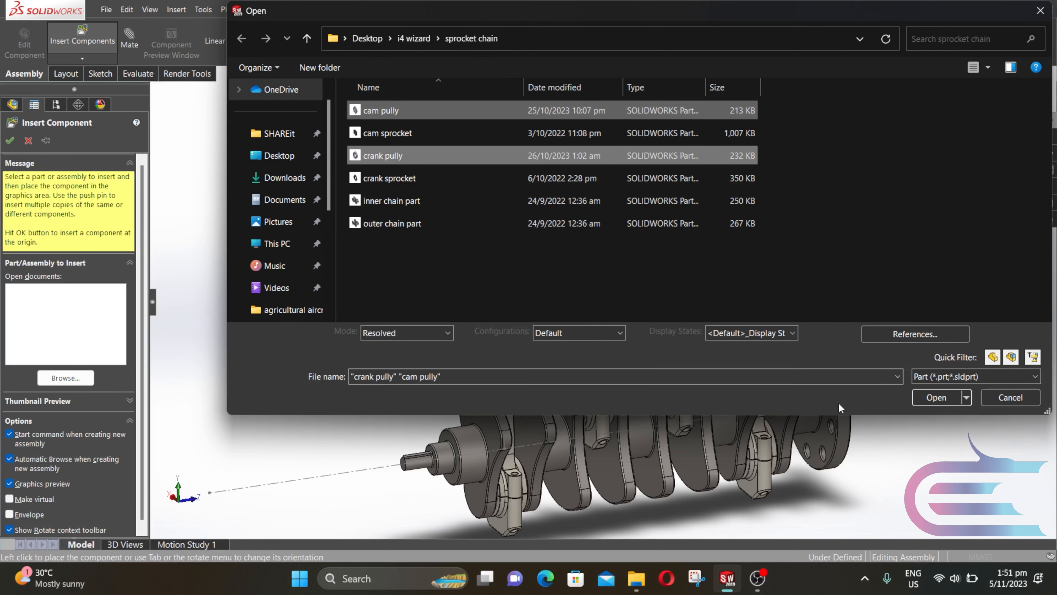
click(936, 397)
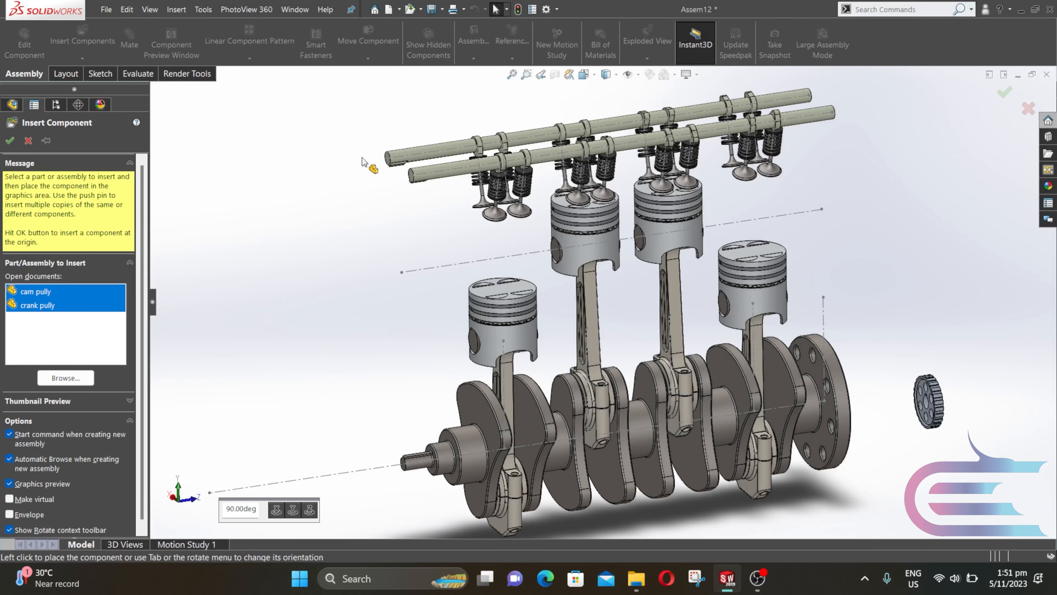
click(362, 162)
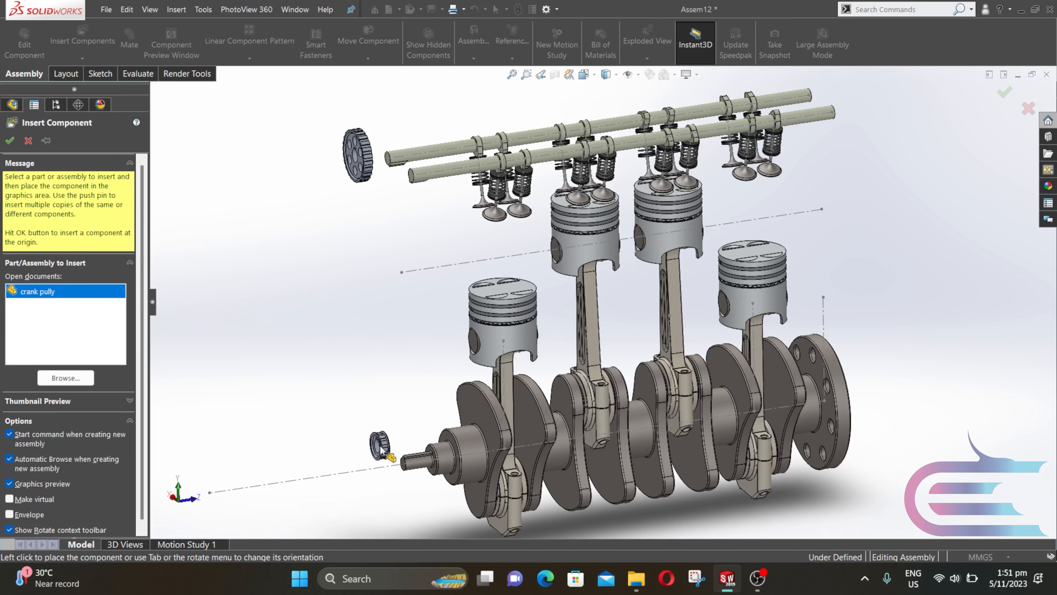
click(380, 445)
Mate the crank pully's bore concentric with the crankshaft's keyed nose.
scroll(491, 425, down, 5)
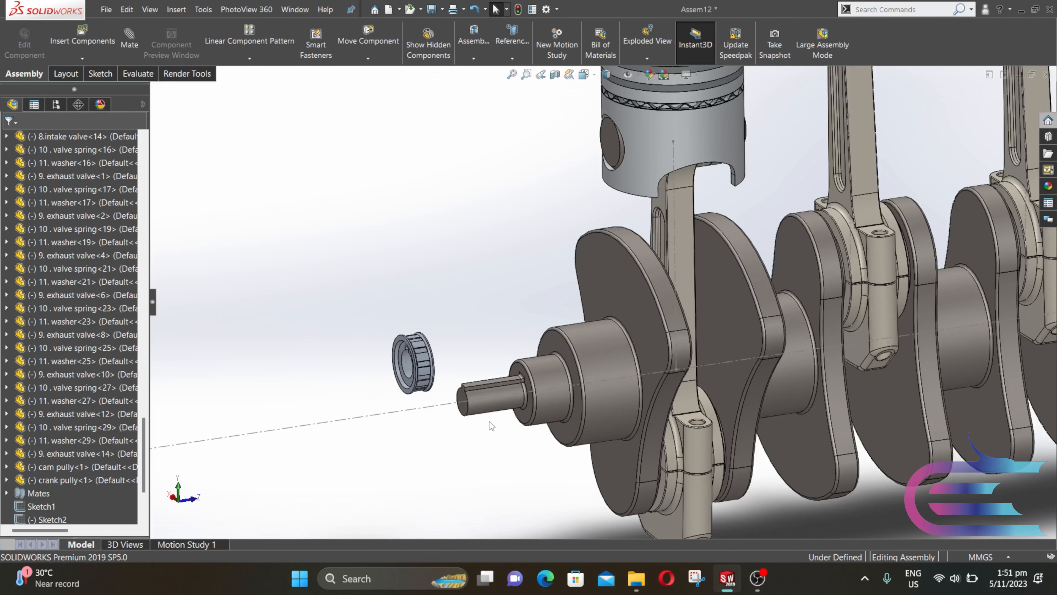
click(487, 408)
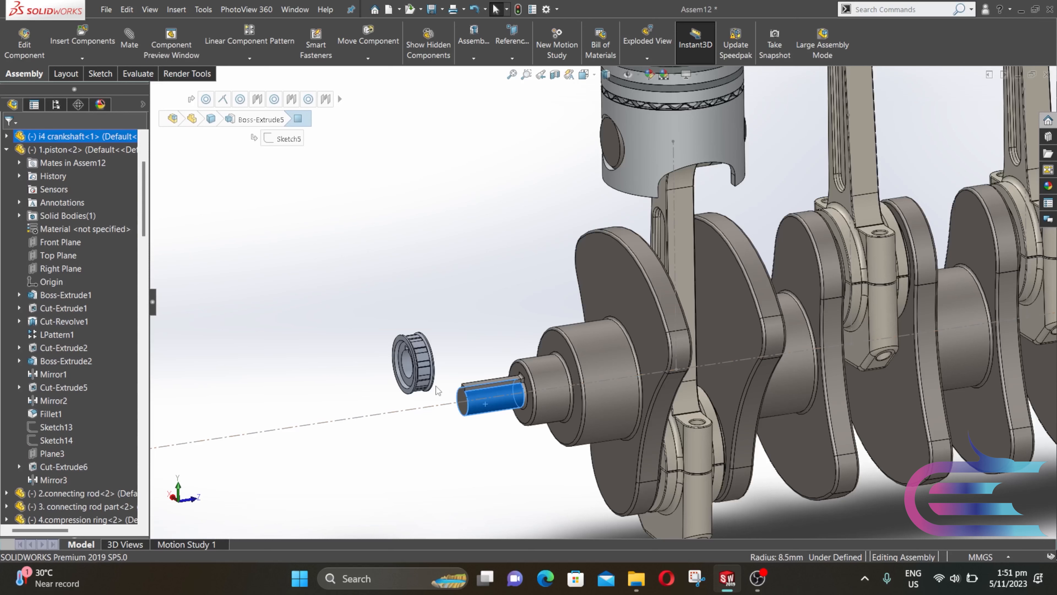
ctrl+click(409, 369)
click(132, 45)
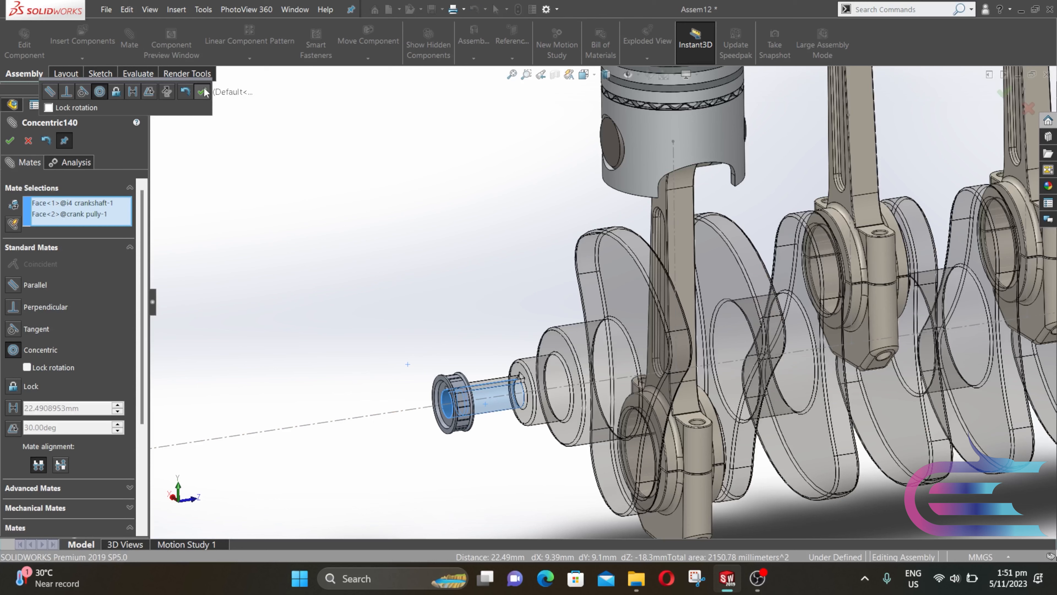
click(204, 92)
Mate the crank pulley's inner front face coincident with the end face of the crankshaft nose.
middle_drag(444, 401, 454, 394)
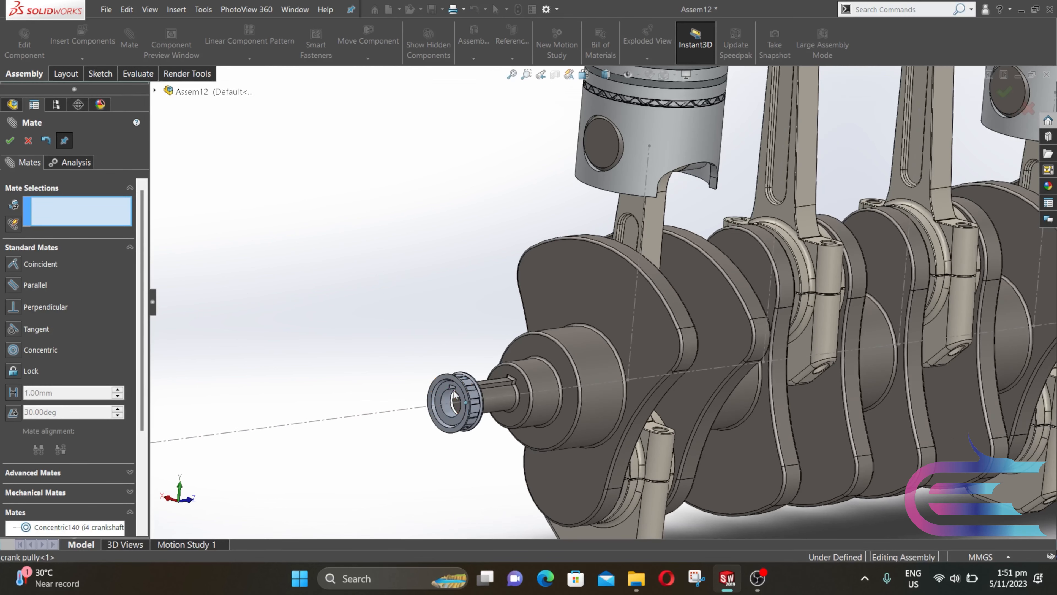
scroll(455, 398, down, 4)
click(479, 372)
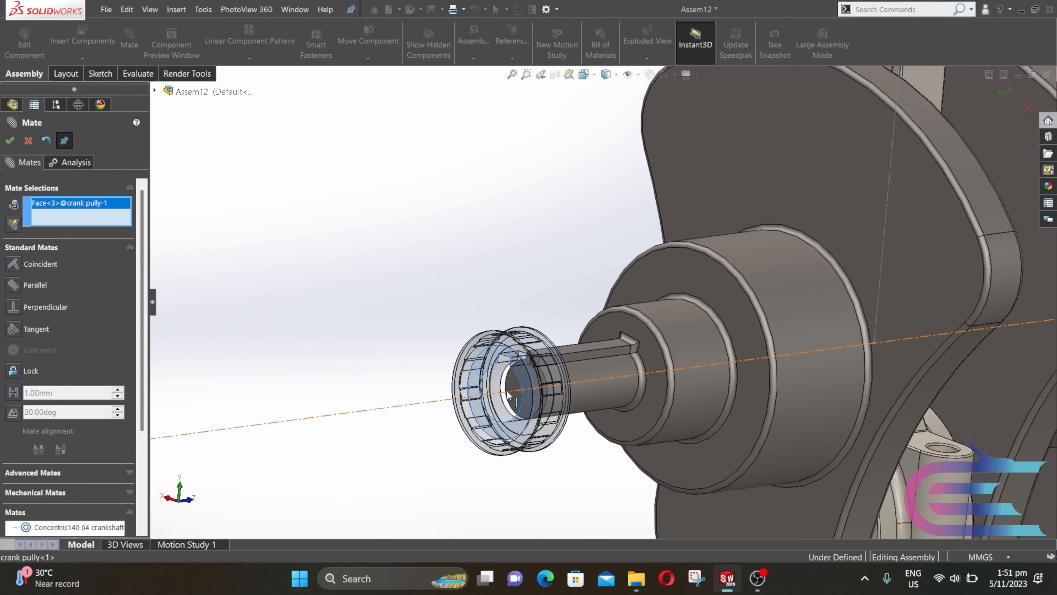
click(509, 378)
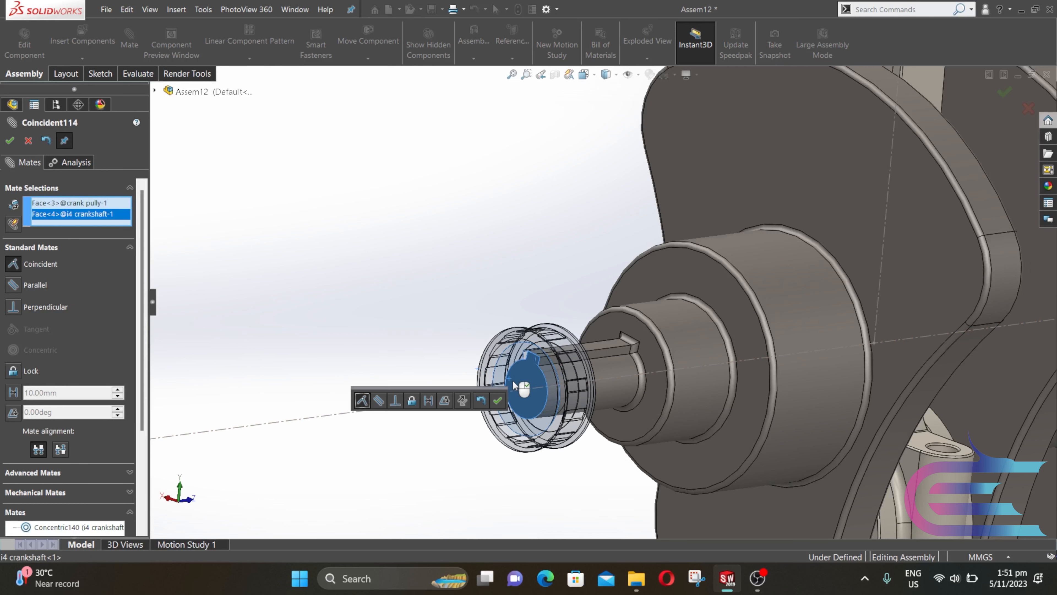
click(498, 401)
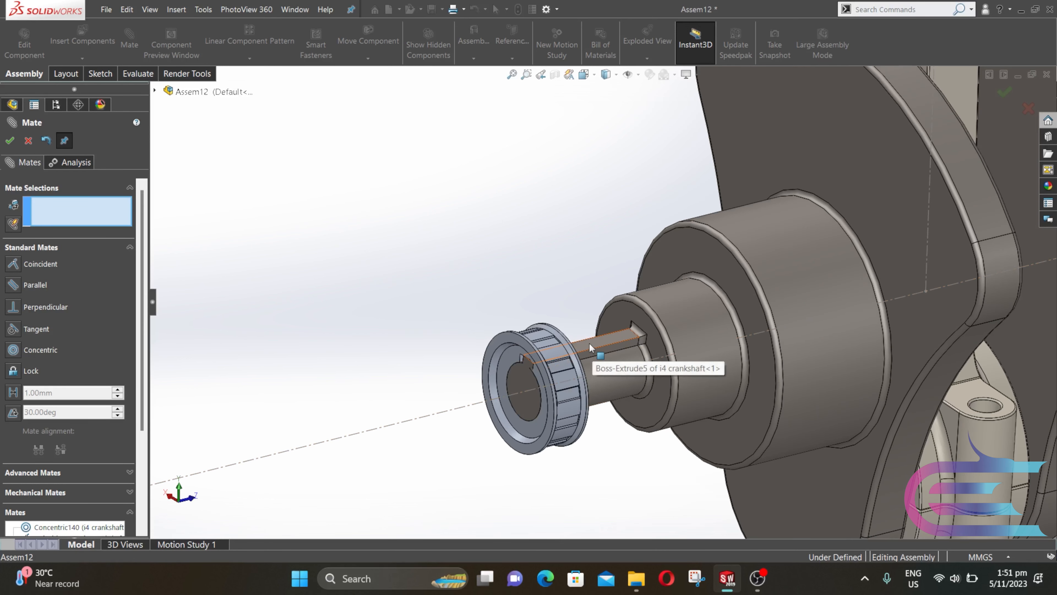
Mate the crankshaft key's top face coincident with the crank pulley's keyway face to align them rotationally.
click(589, 343)
middle_drag(581, 349, 549, 352)
scroll(550, 351, down, 3)
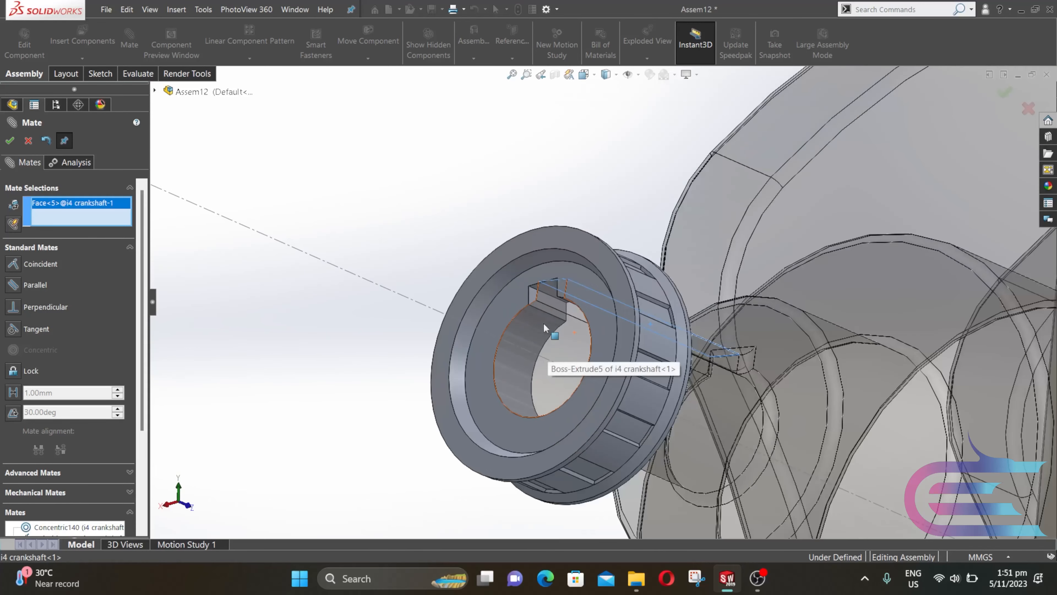
click(547, 290)
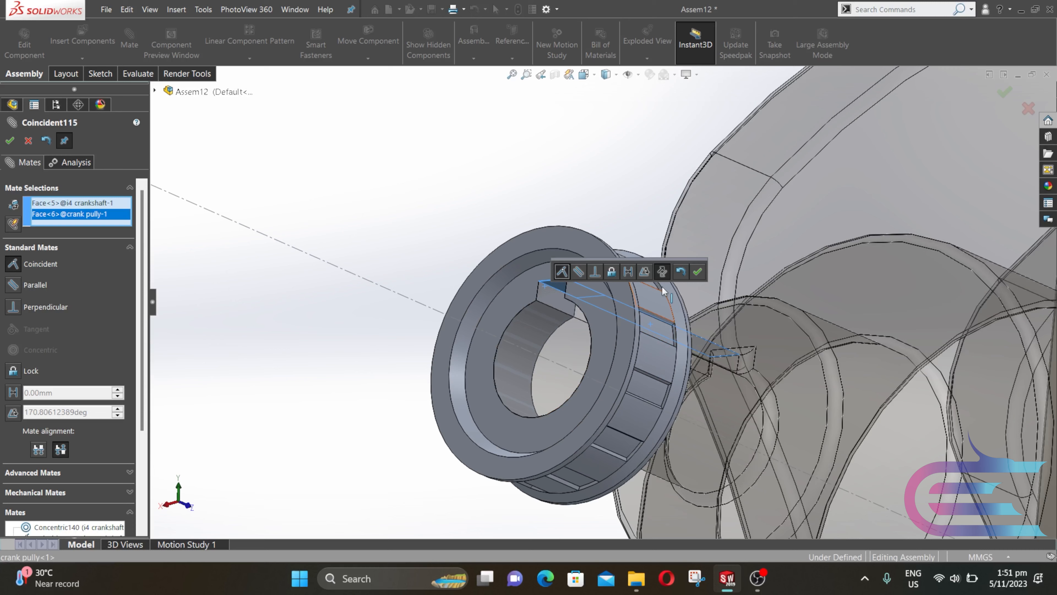
click(697, 271)
scroll(495, 197, up, 5)
scroll(504, 196, up, 8)
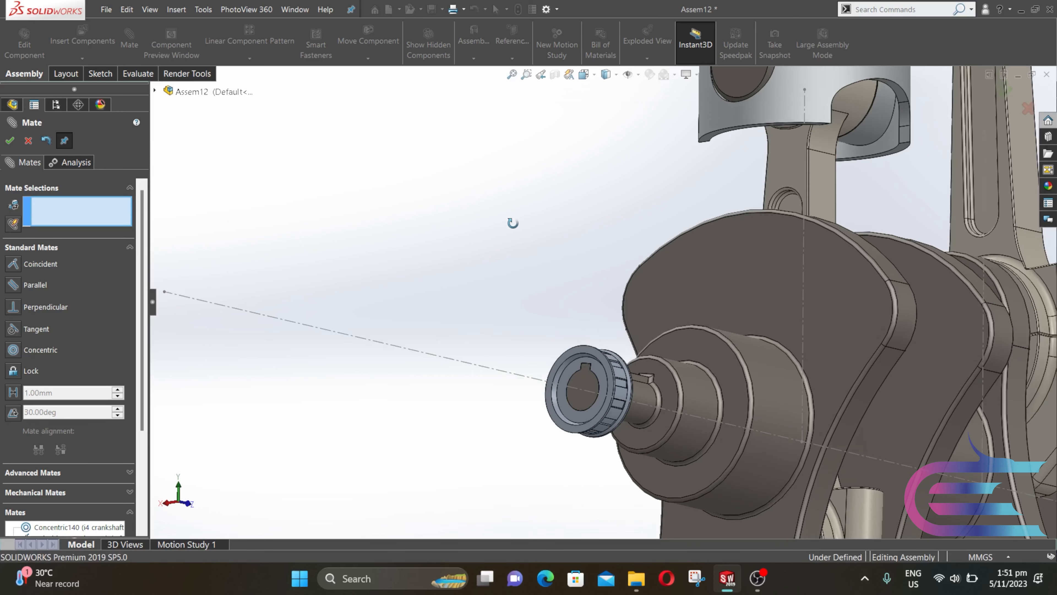
Mate the cam pulley's bore concentric with the cylindrical end of the rear camshaft.
scroll(581, 228, up, 3)
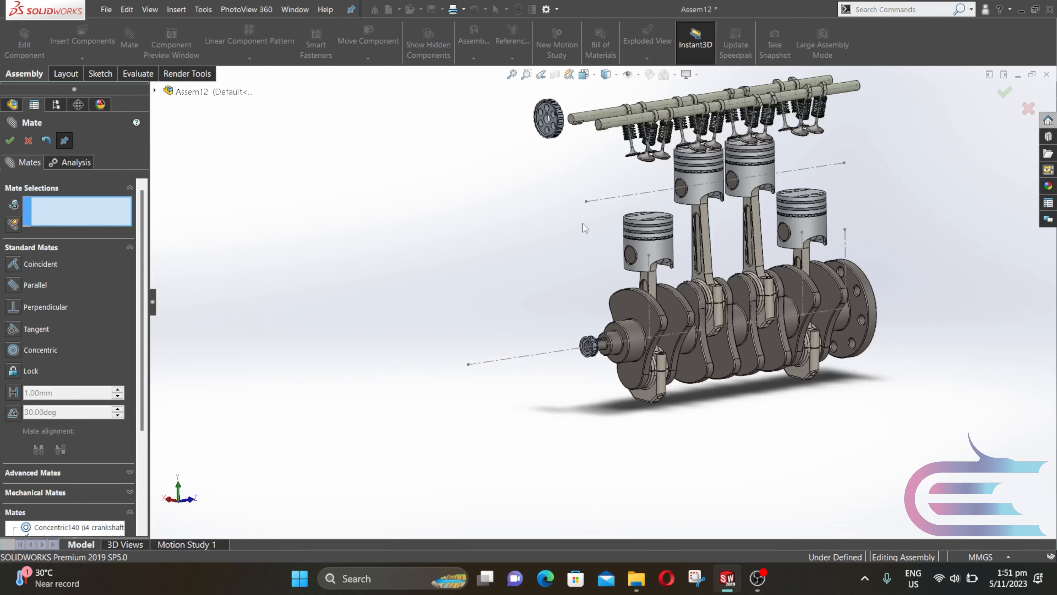
scroll(582, 141, down, 5)
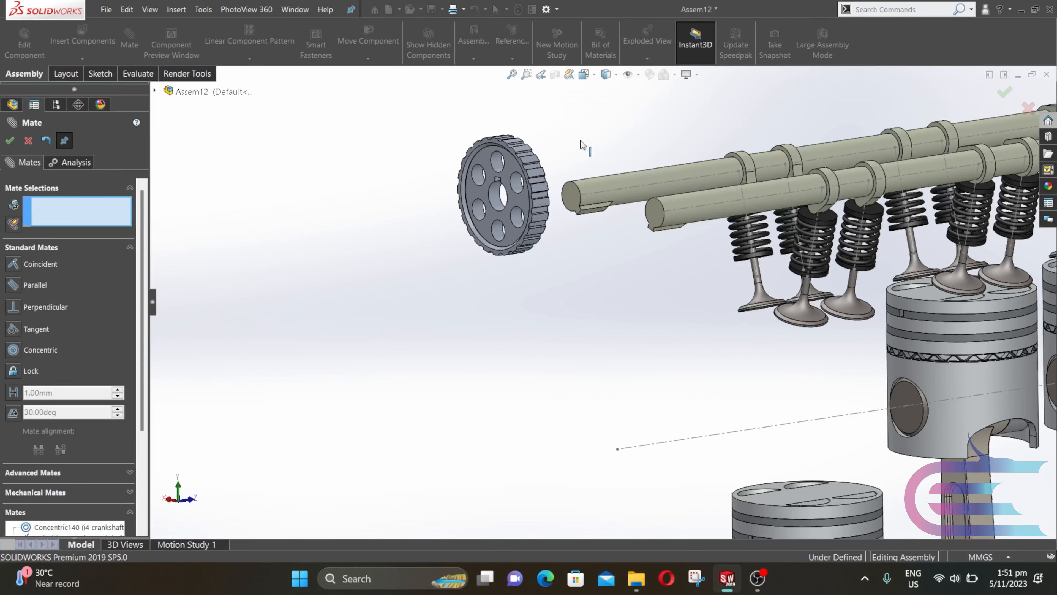
click(590, 200)
click(480, 215)
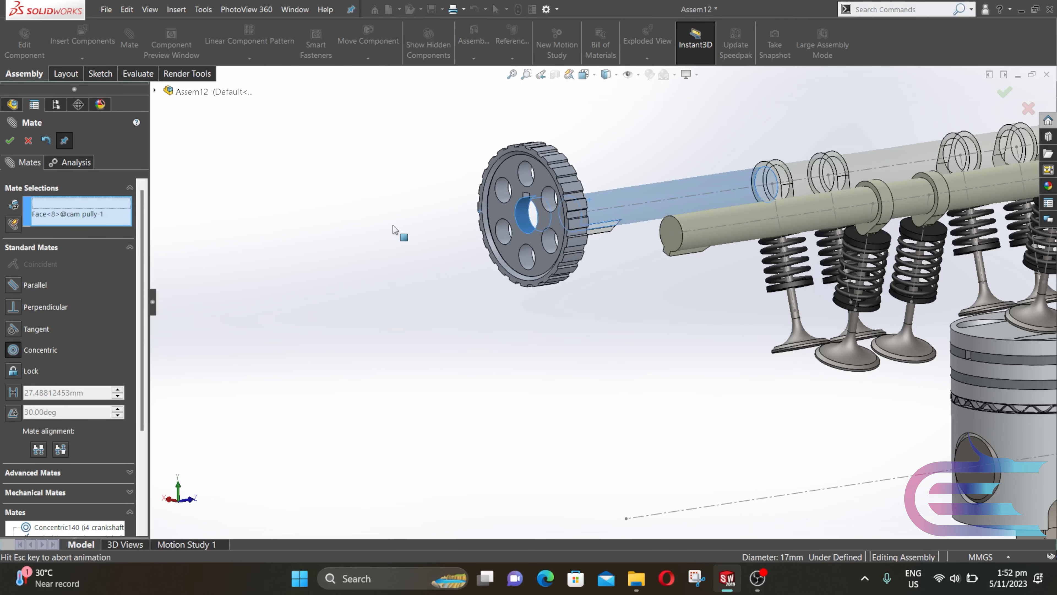
click(261, 235)
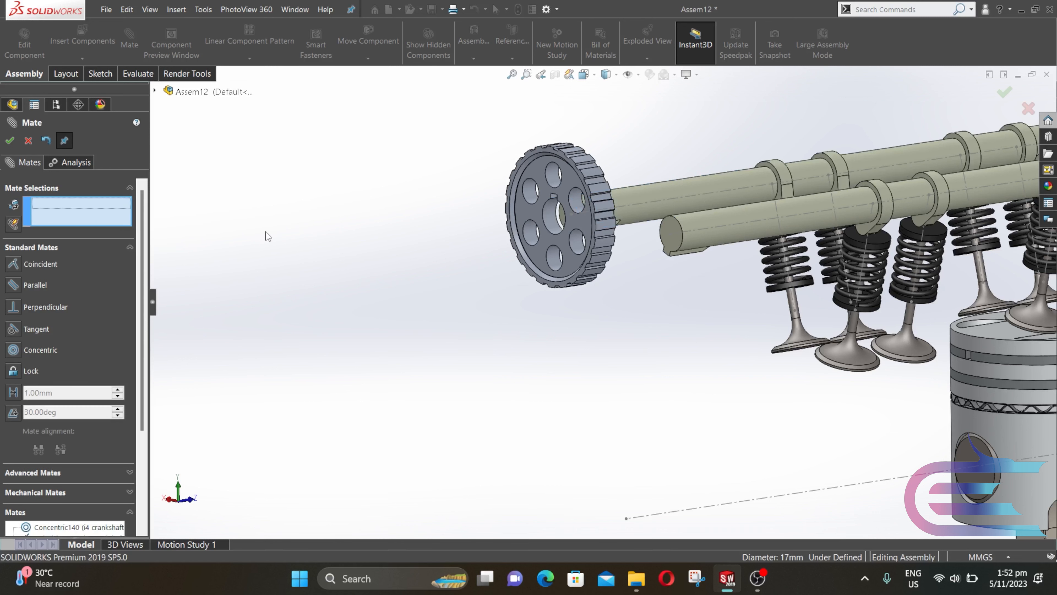
Mate the cam pulley's front web face coincident with the rear camshaft's end face.
click(537, 208)
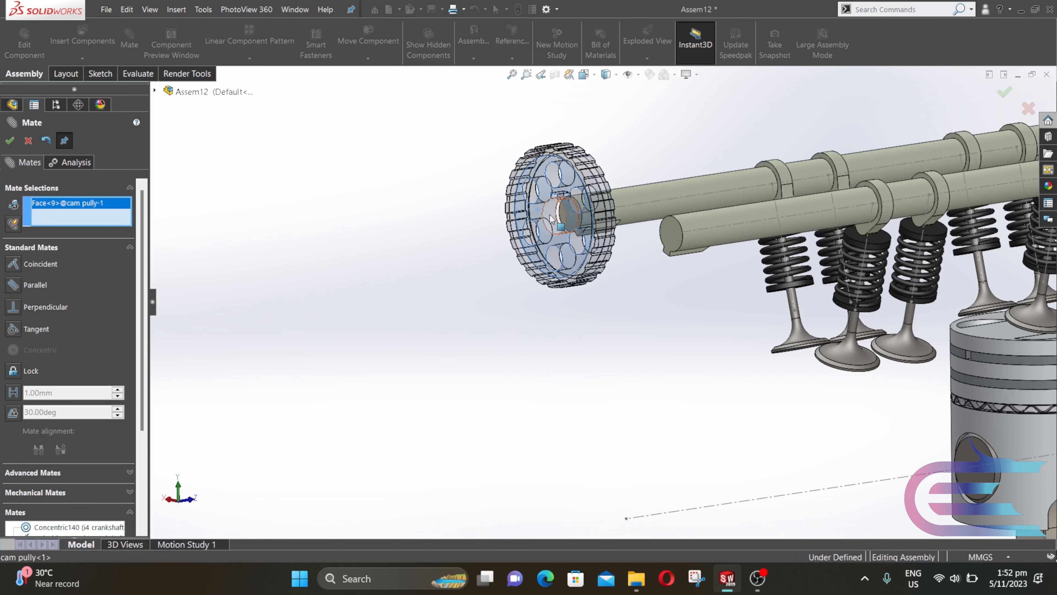
click(566, 210)
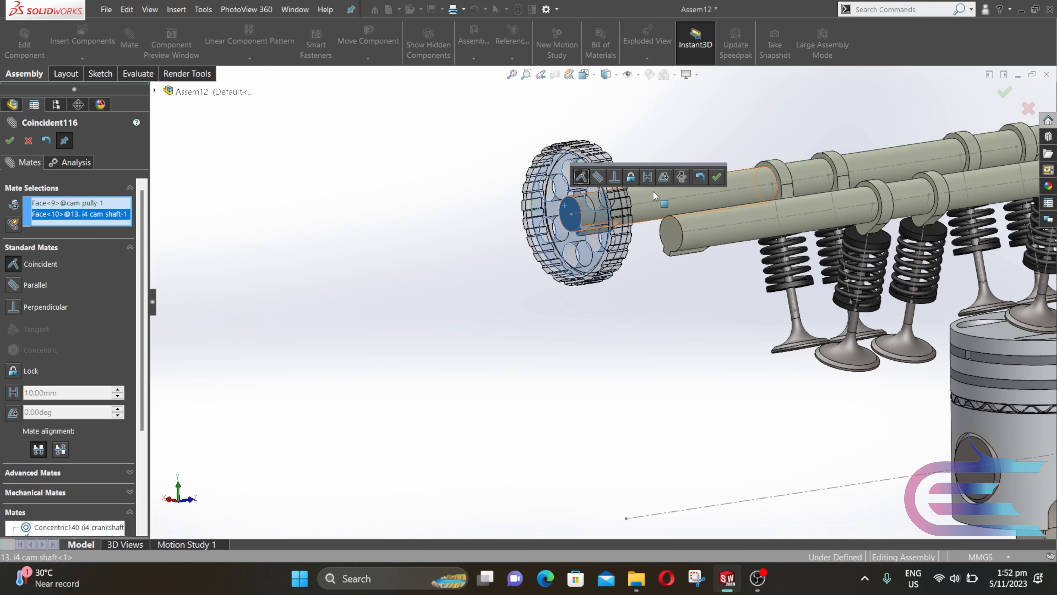
click(717, 177)
Mate the cam pulley's keyway face coincident with the rear camshaft's key face, and finish mating.
scroll(602, 245, down, 8)
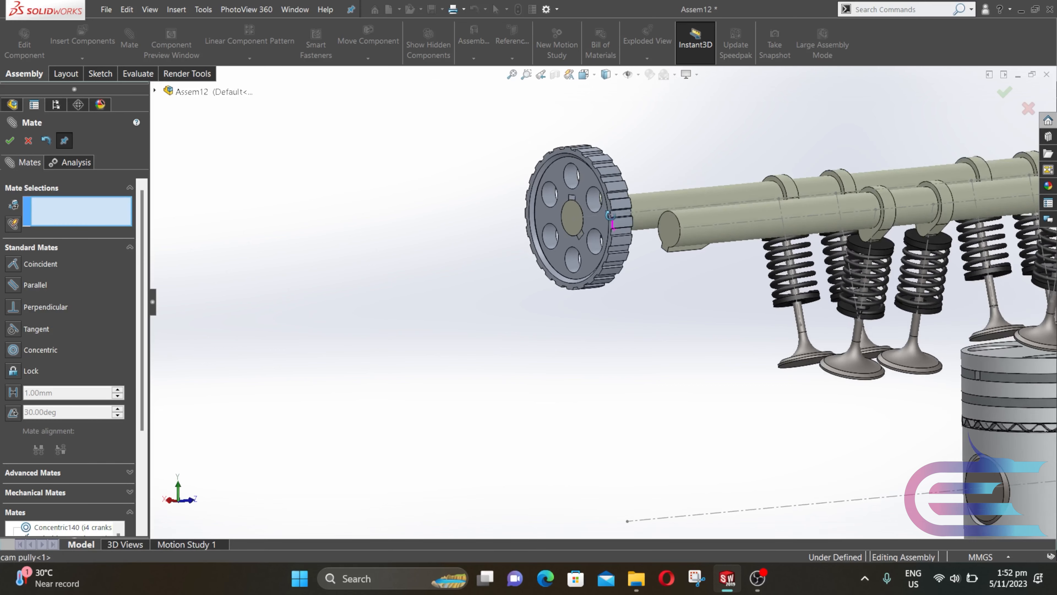
middle_drag(595, 260, 606, 182)
click(536, 200)
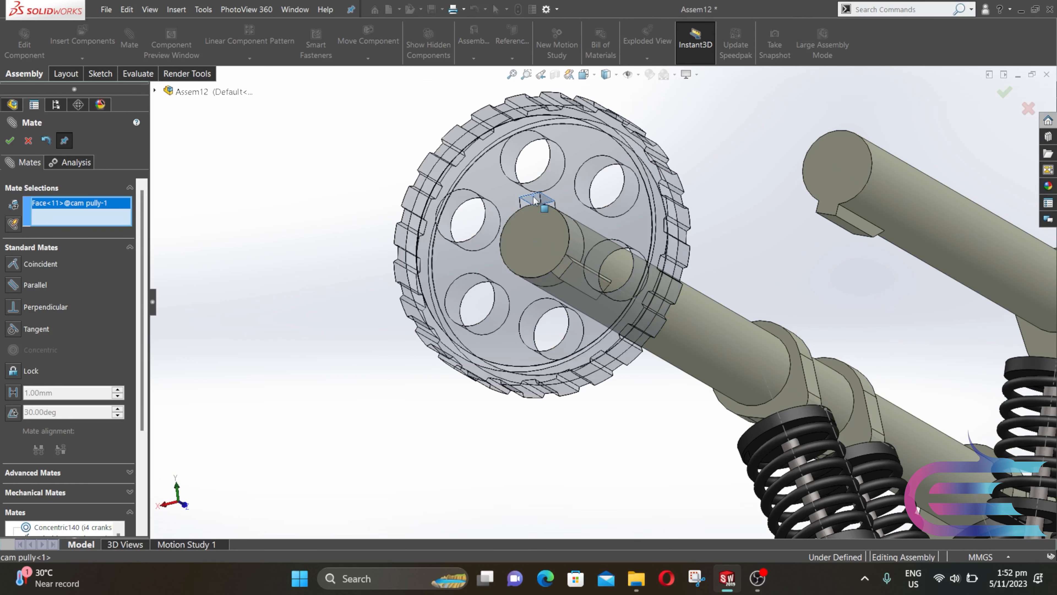
click(576, 278)
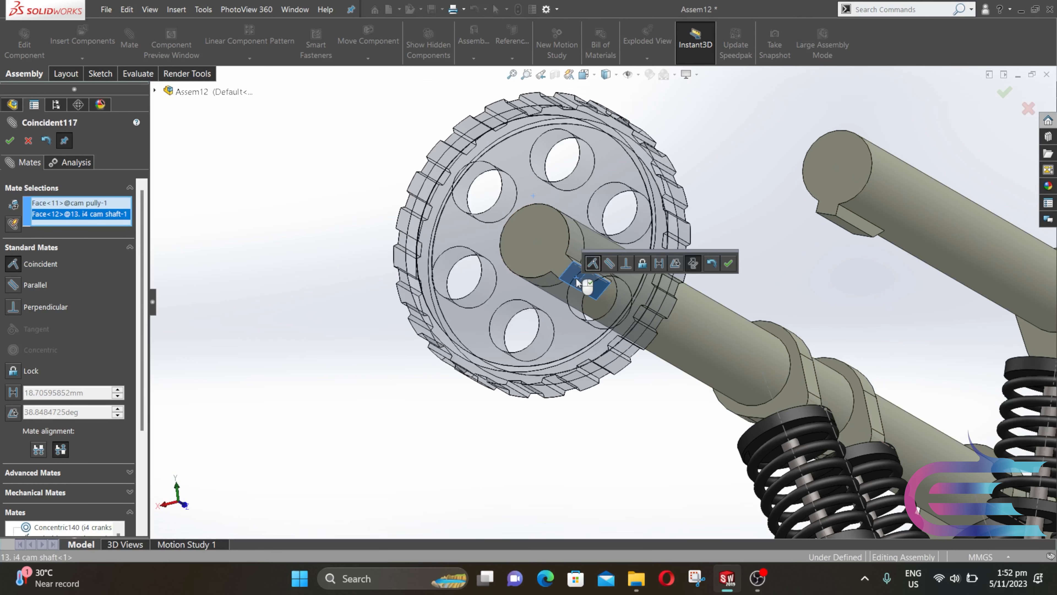
click(729, 265)
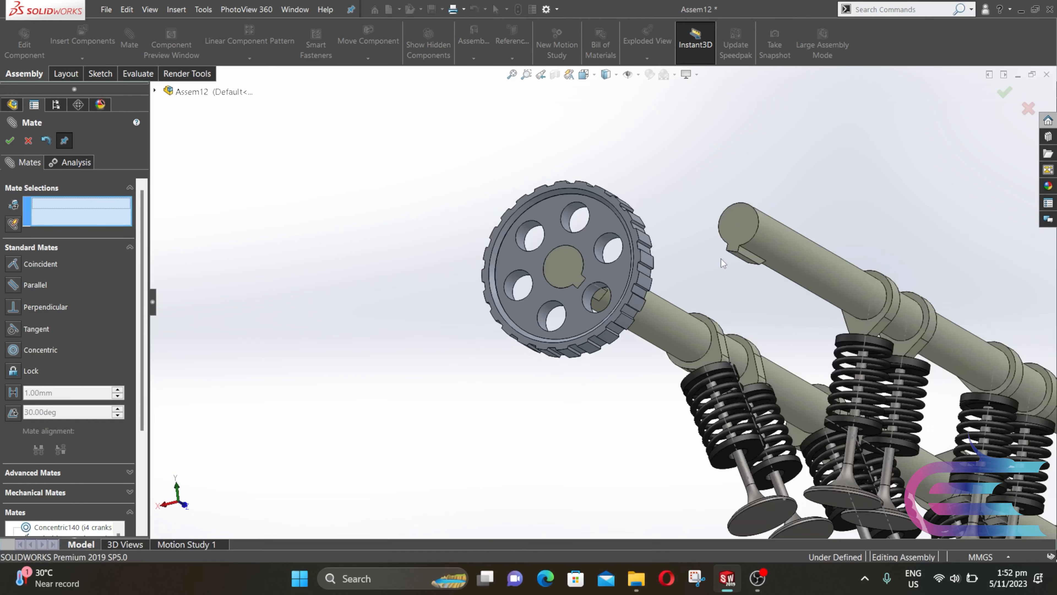
middle_drag(703, 267, 586, 439)
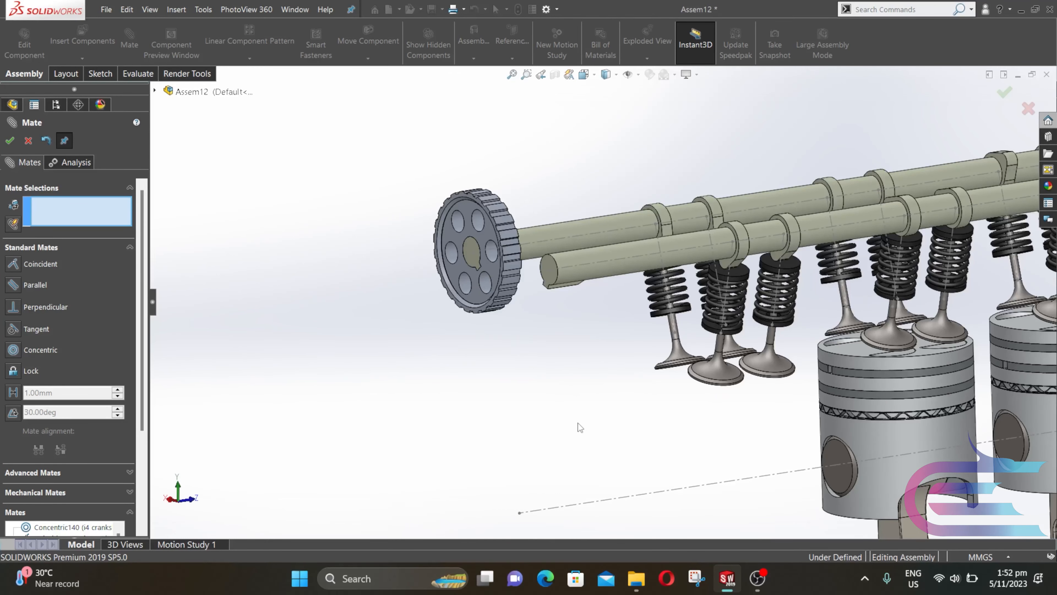
click(28, 140)
Copy the cam pulley with its mates, using the second camshaft's cylindrical and end faces as the first two new references.
click(86, 58)
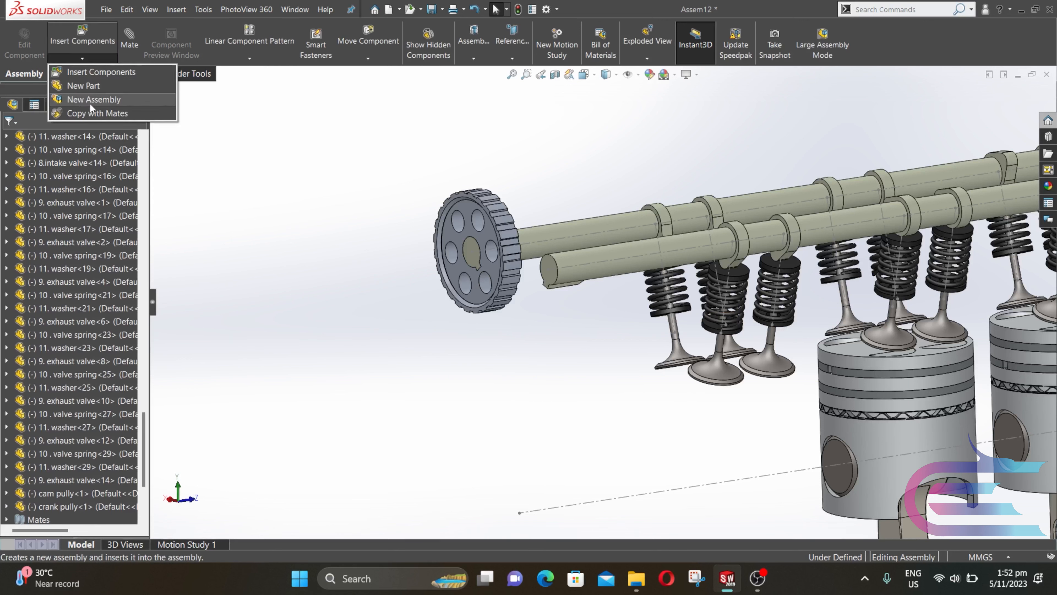
click(92, 113)
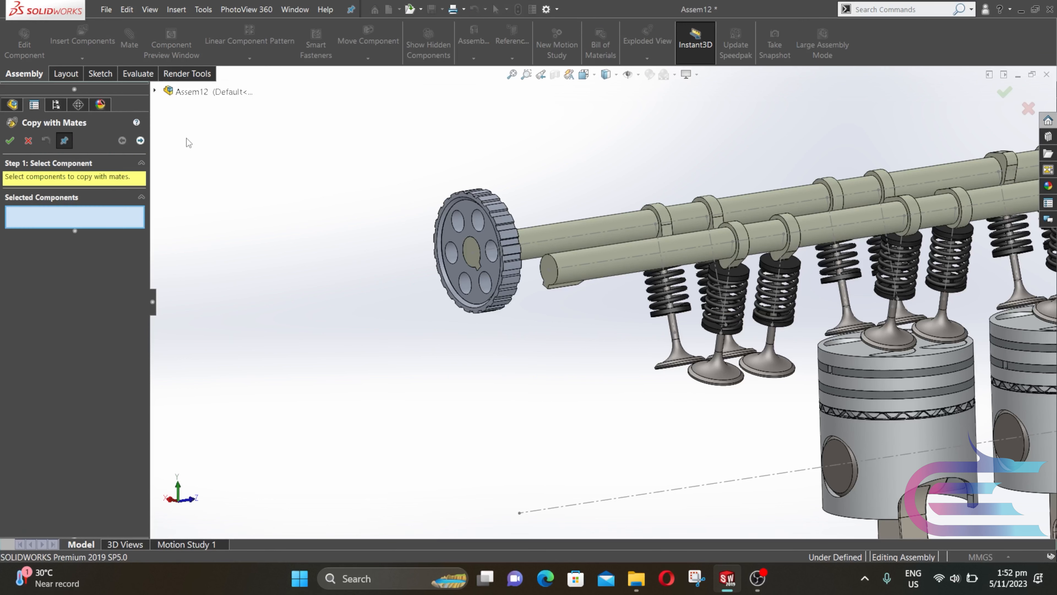
click(473, 213)
click(141, 141)
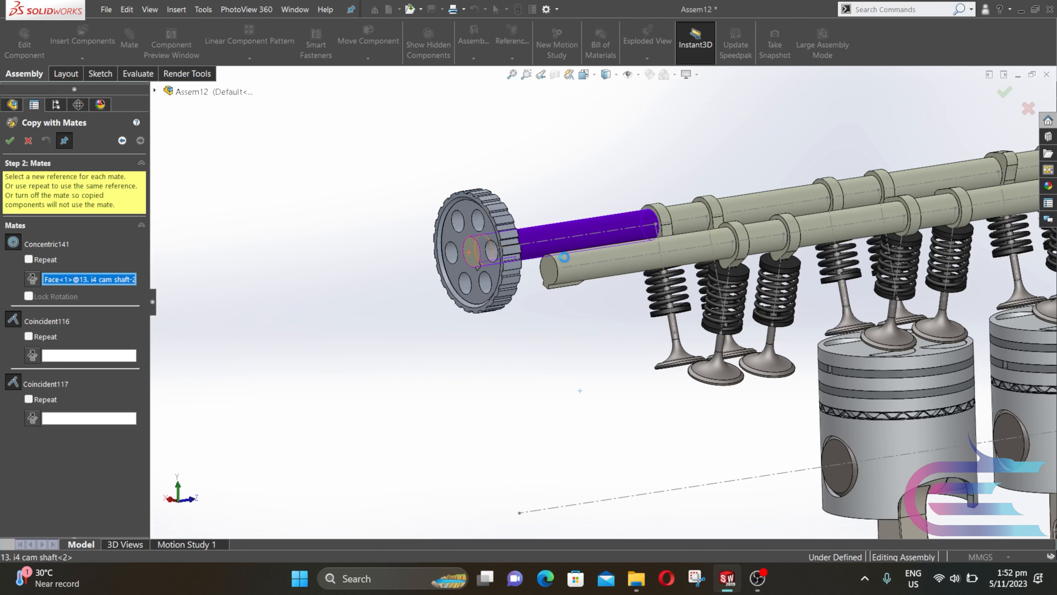
click(556, 267)
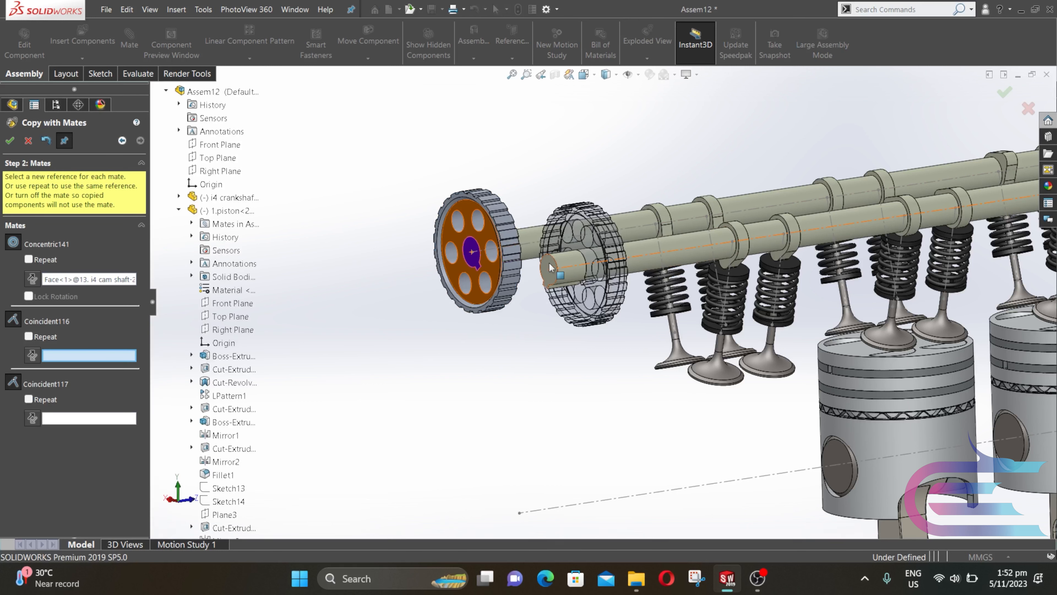
click(550, 263)
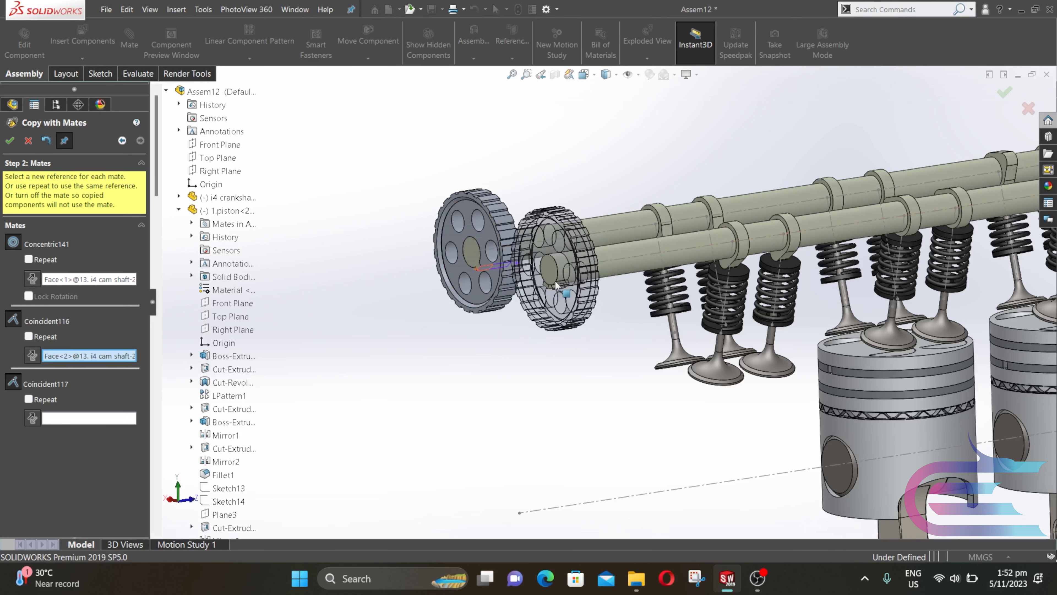
Assign the second camshaft's key face as the remaining mate reference and finish placing the copied cam pulley.
scroll(555, 276, down, 4)
middle_drag(557, 277, 602, 198)
scroll(563, 317, down, 3)
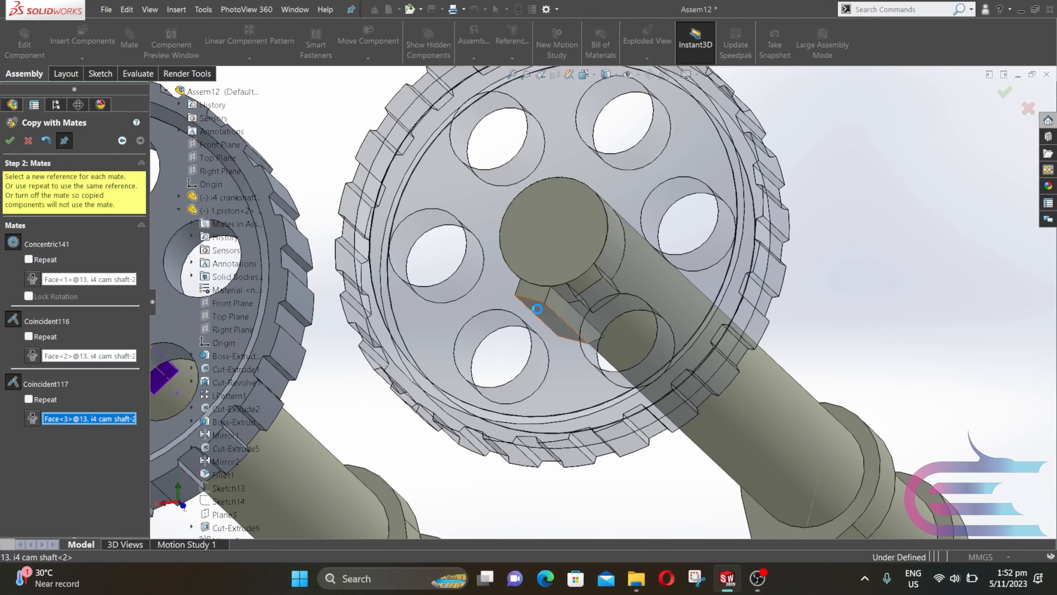
click(538, 310)
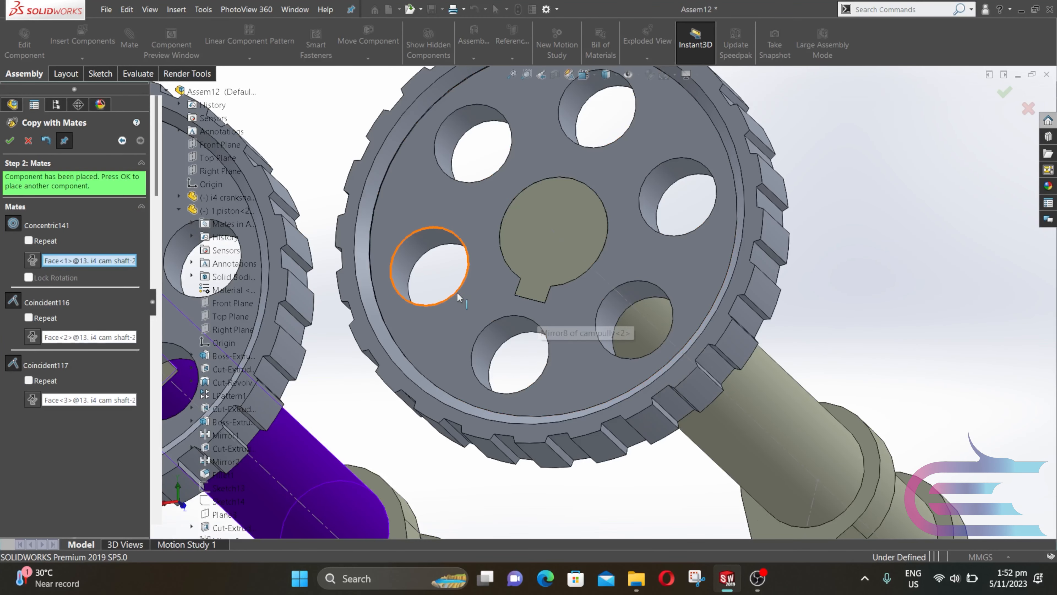
scroll(456, 292, up, 6)
middle_drag(446, 310, 422, 382)
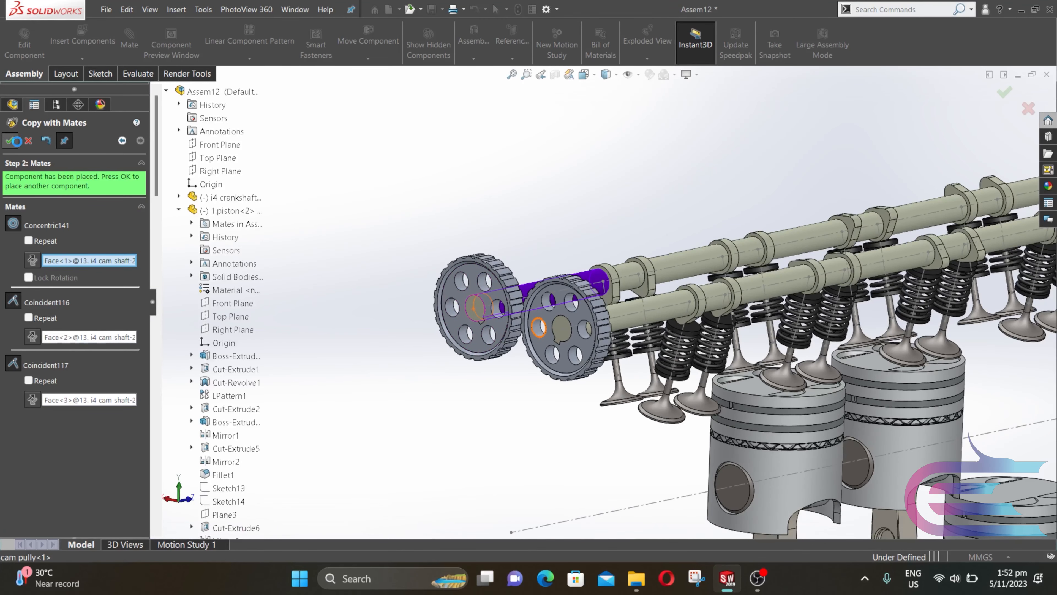
click(29, 140)
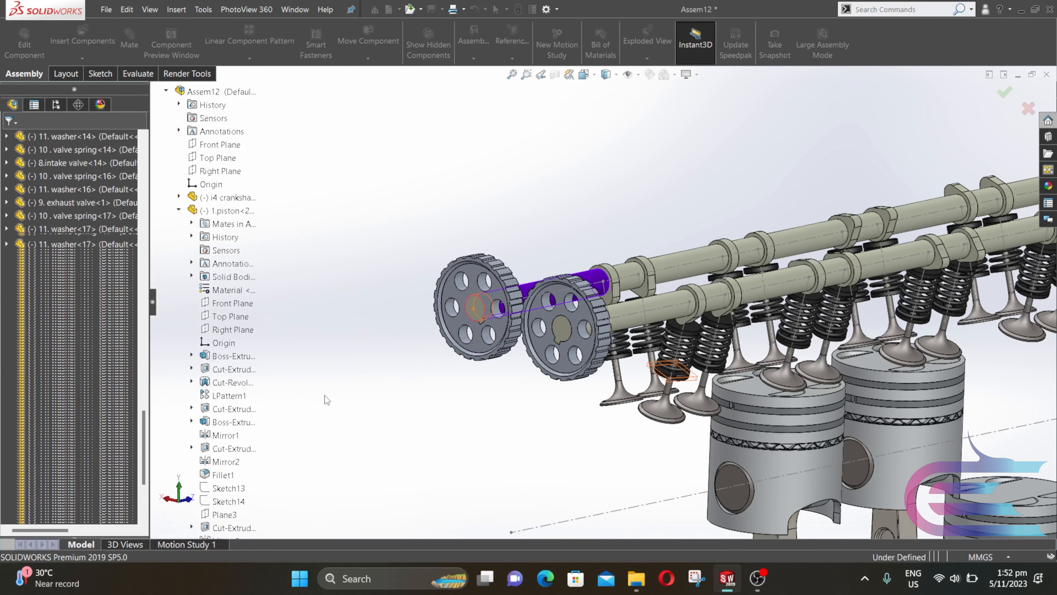
Rotate the crankshaft so that the first and fourth pistons are at the top of their stroke.
scroll(435, 389, up, 5)
middle_drag(446, 398, 410, 404)
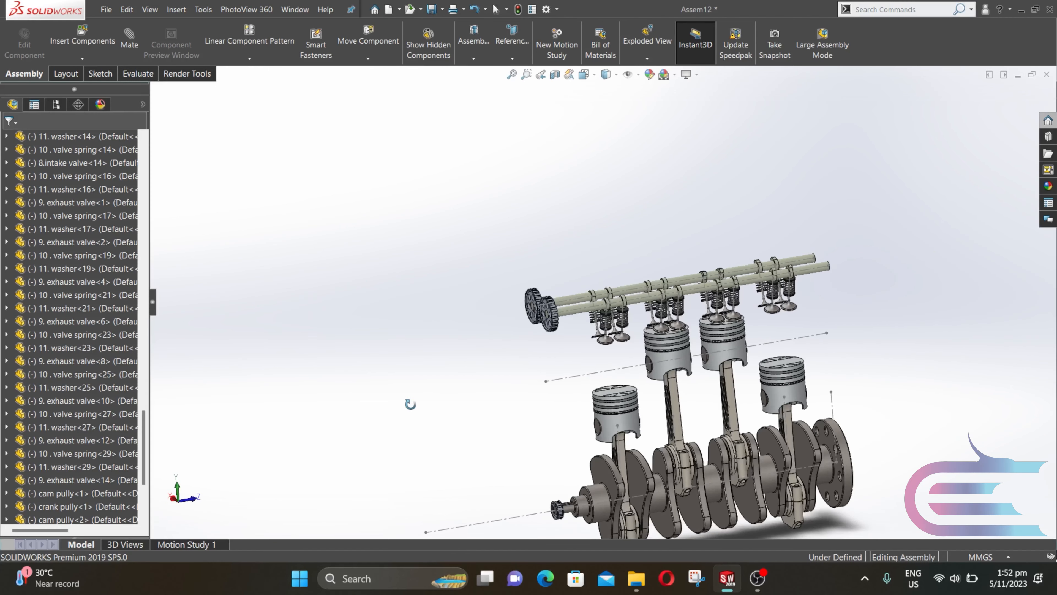
scroll(650, 527, down, 2)
middle_drag(636, 507, 664, 512)
drag(576, 517, 588, 378)
click(517, 373)
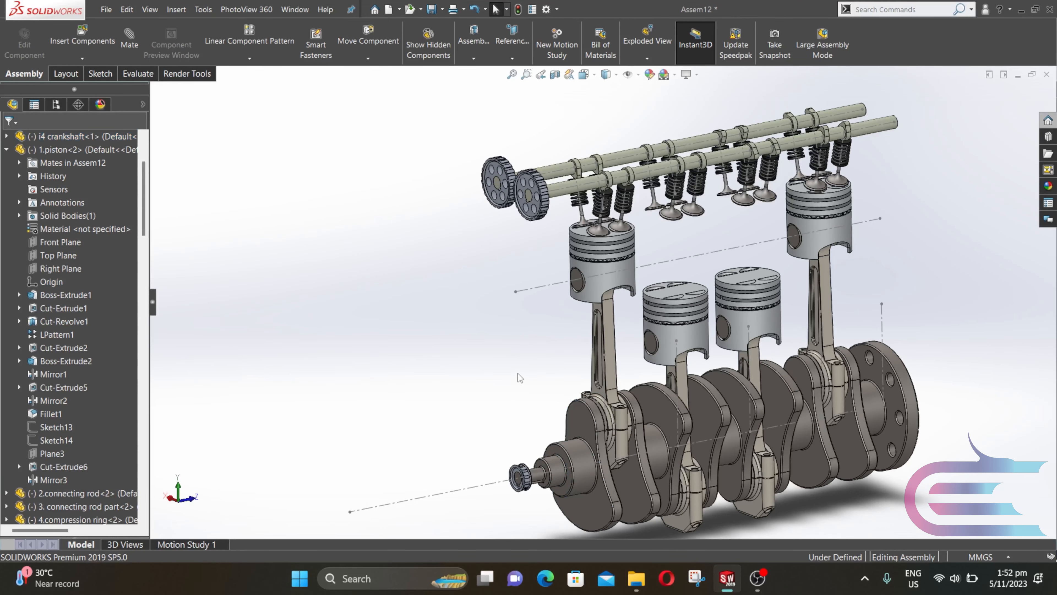
mouse_move(518, 374)
middle_down()
mouse_move(562, 364)
mouse_move(522, 372)
middle_up()
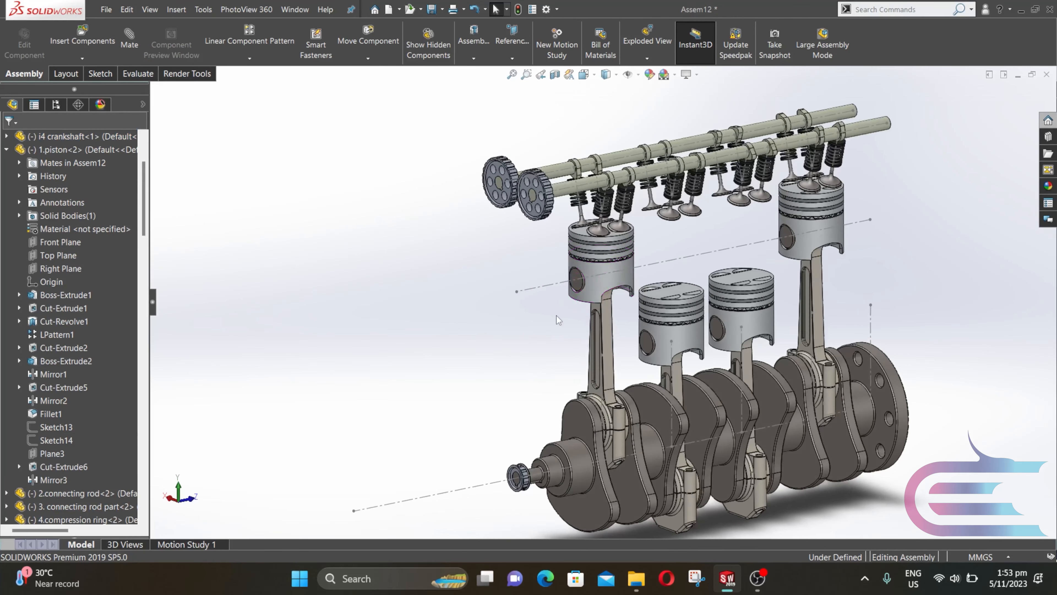
Rotate both camshafts by their lobes above the first piston to set the cam timing.
scroll(592, 233, down, 5)
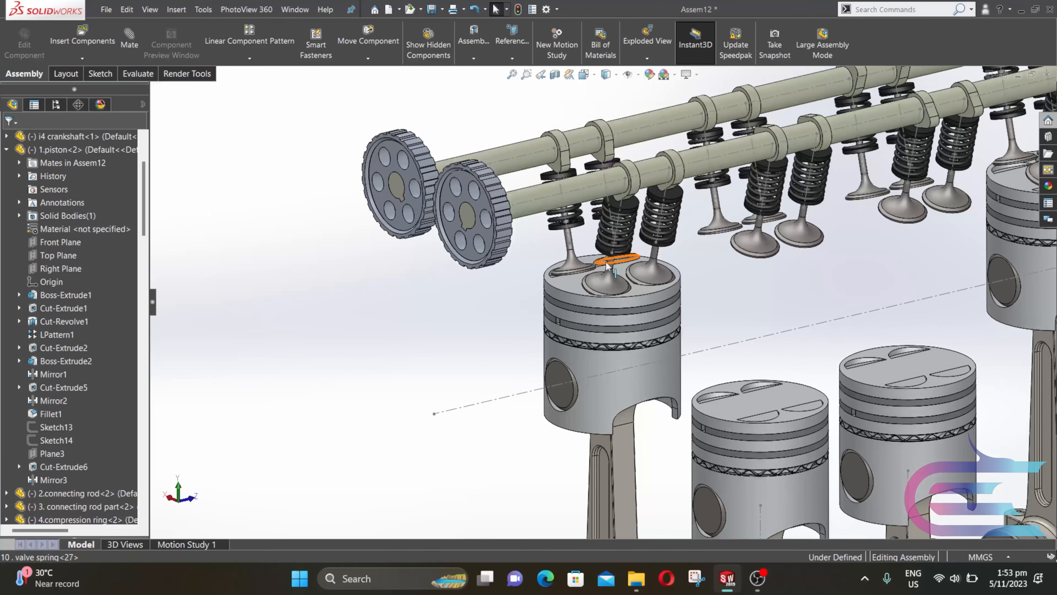
scroll(608, 254, down, 4)
click(640, 206)
drag(640, 206, 657, 216)
mouse_move(630, 217)
middle_down()
mouse_move(674, 215)
mouse_move(633, 221)
middle_up()
scroll(563, 209, up, 3)
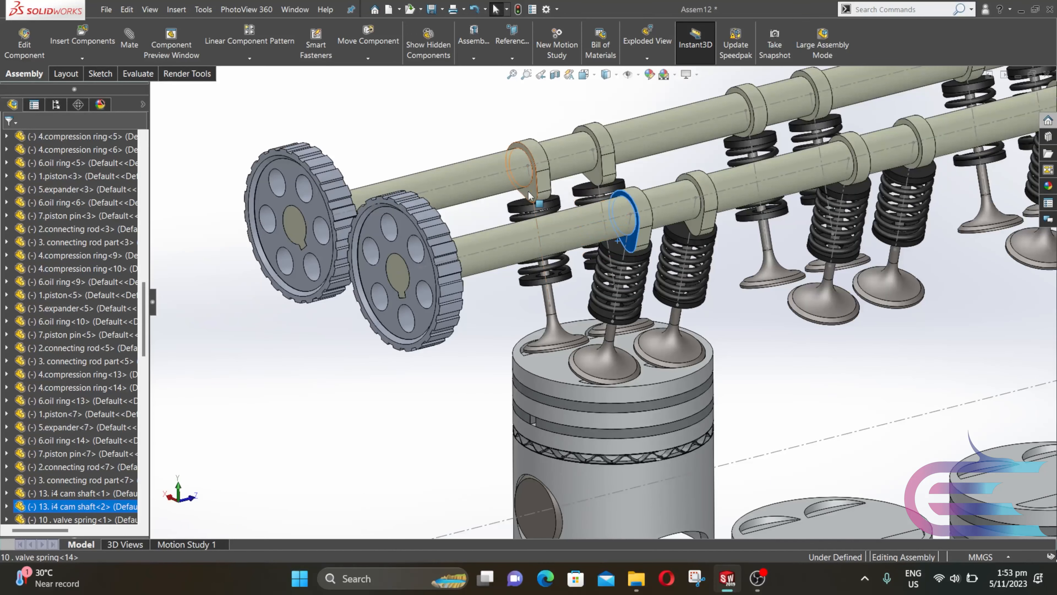
drag(529, 194, 498, 203)
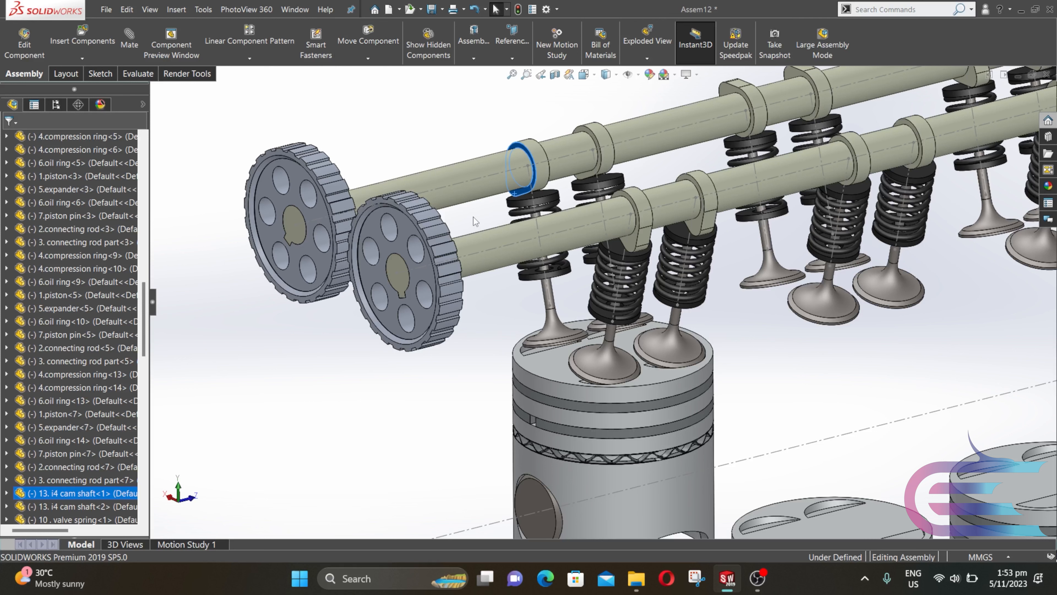
click(465, 225)
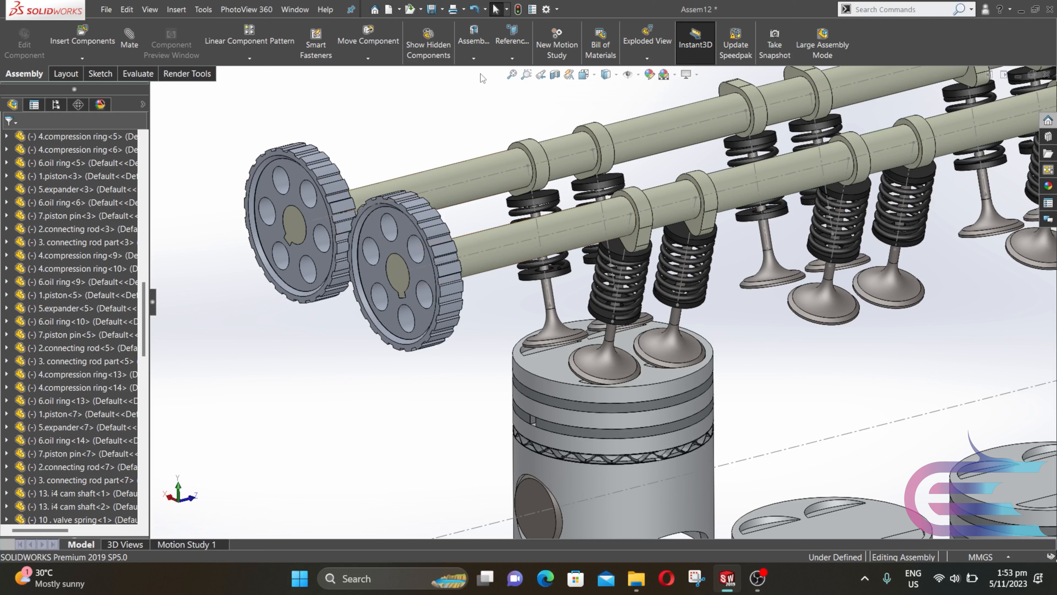
Create a belt around the cylindrical faces of both cam pulleys and the crank pulley, generating a belt part with it.
click(475, 58)
click(490, 197)
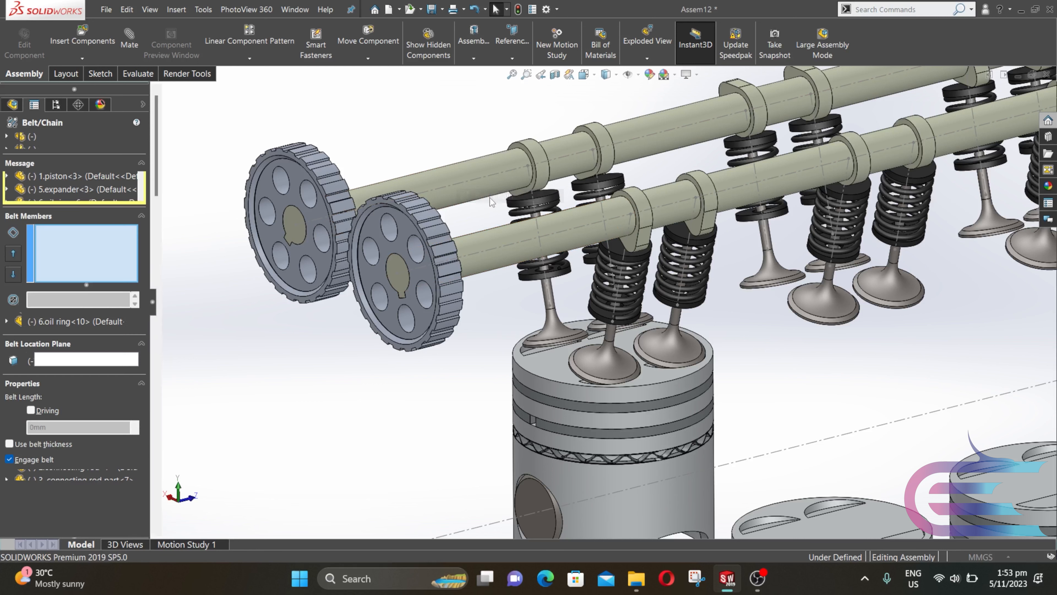
click(328, 173)
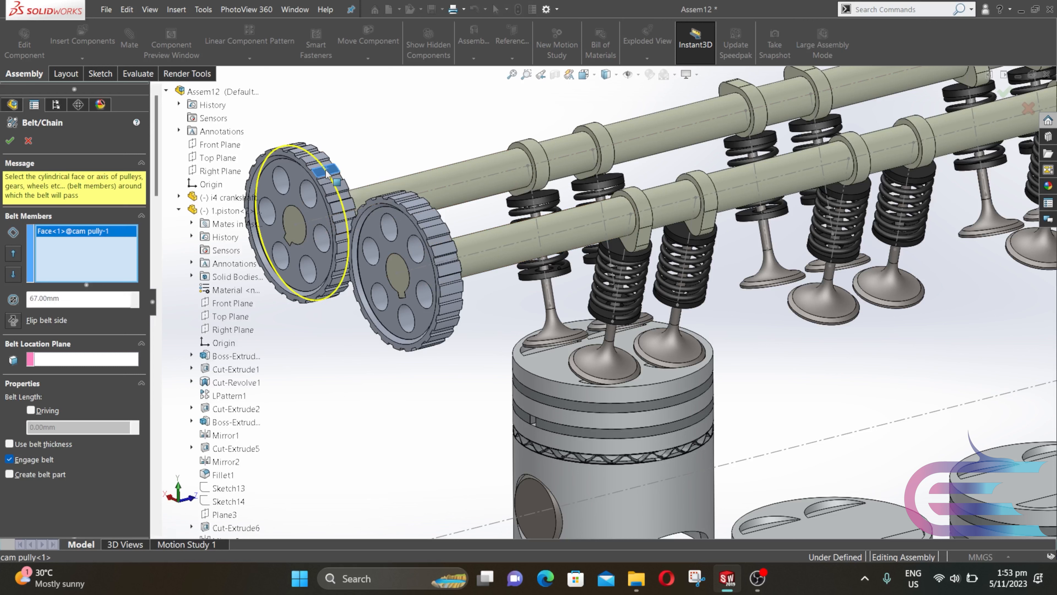
click(440, 228)
scroll(477, 361, up, 2)
scroll(512, 447, up, 4)
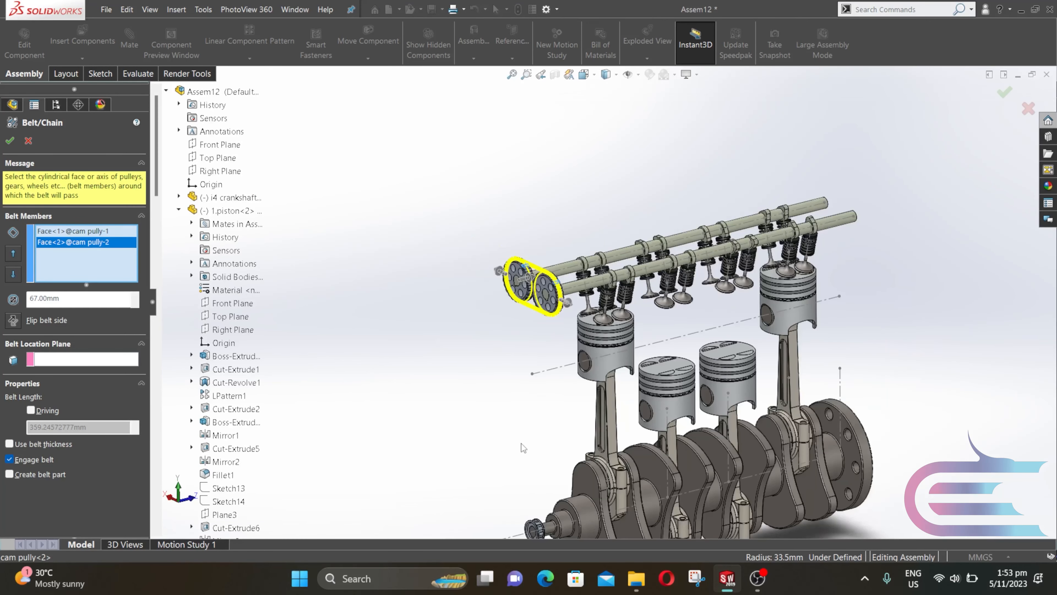
scroll(538, 488, up, 1)
scroll(555, 483, down, 6)
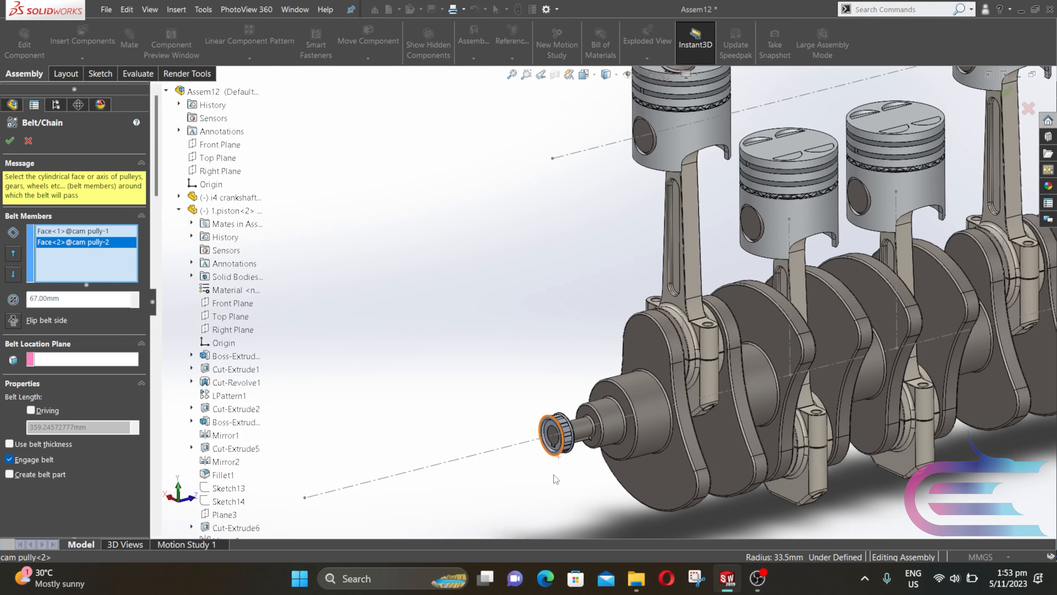
scroll(572, 411, down, 1)
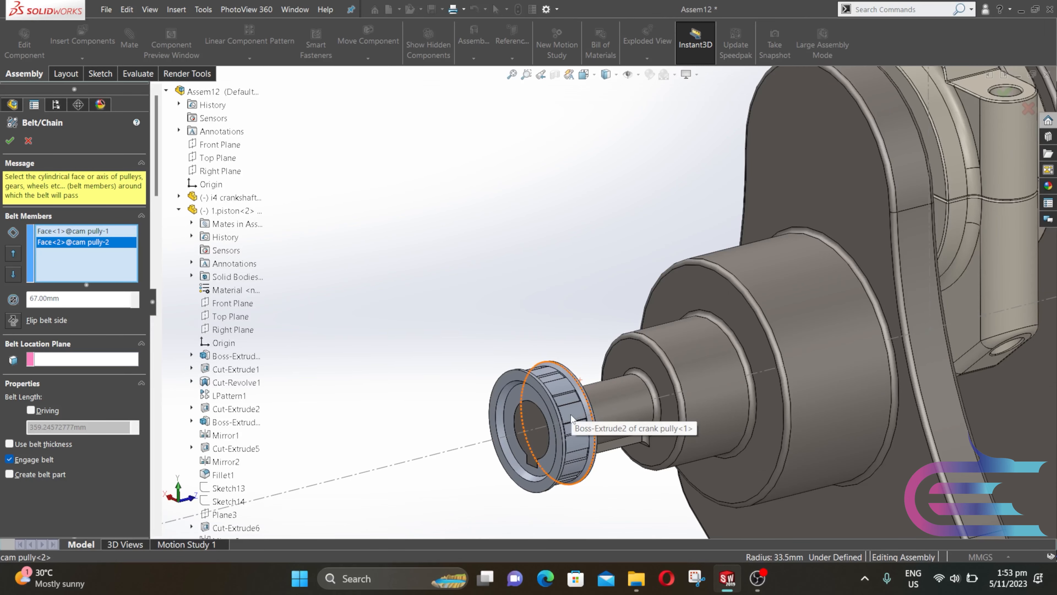
click(577, 414)
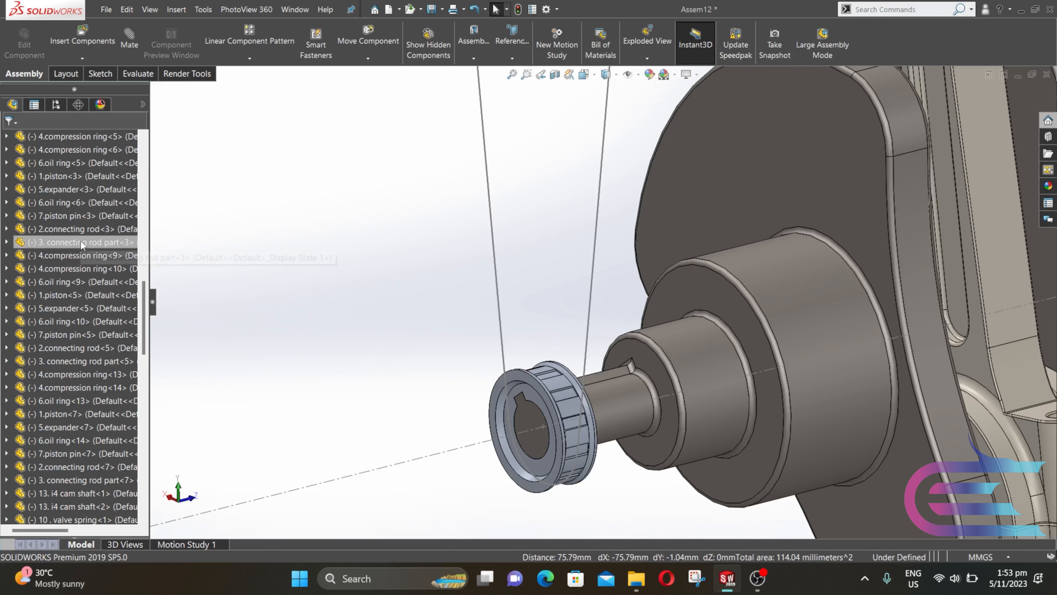
Open the belt part contained in the Belt1 feature for editing in its own window.
drag(141, 296, 140, 460)
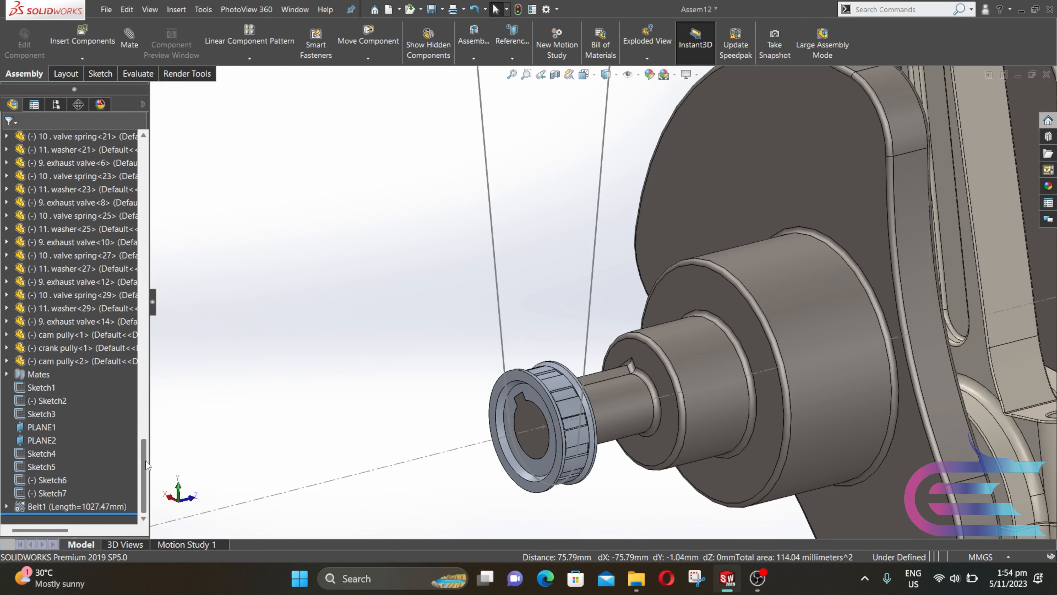
click(6, 506)
right_click(53, 509)
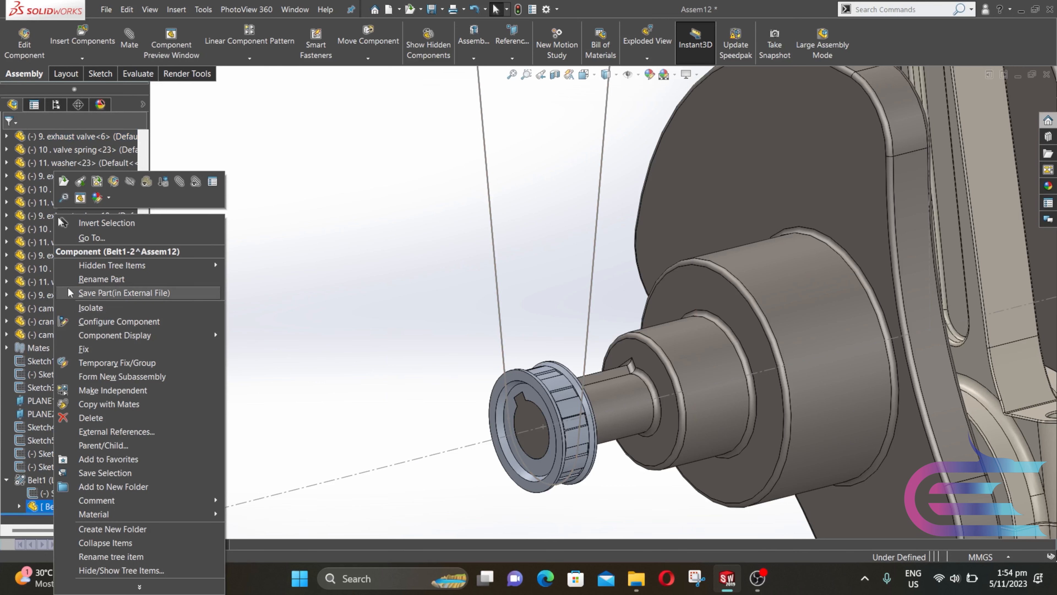
click(62, 182)
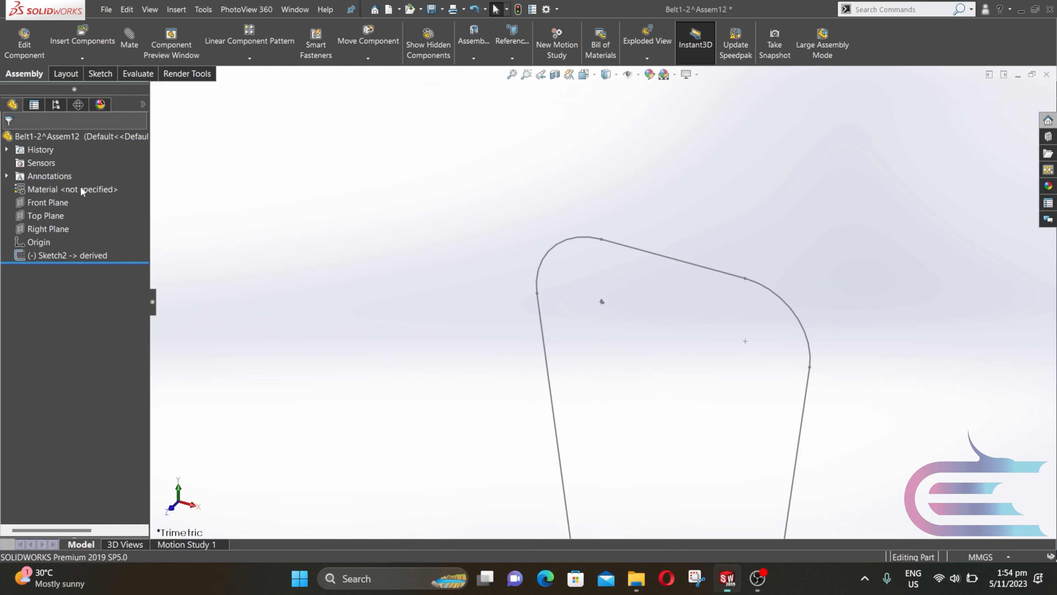
Start a sketch on the belt part's Right Plane, viewed face-on, and ready the Line tool near the belt path's upper end.
right_click(98, 229)
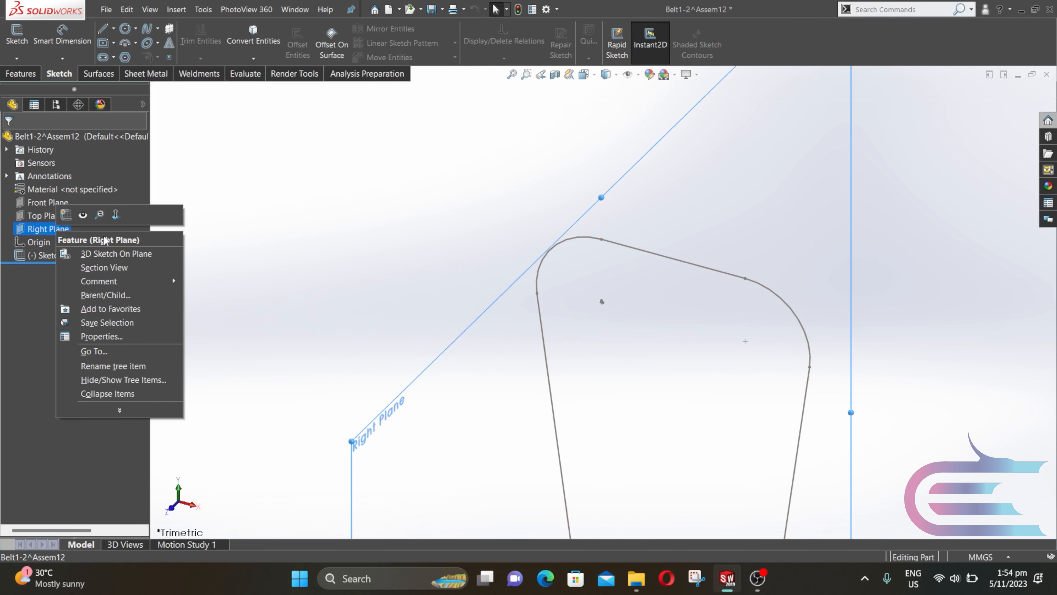
click(115, 221)
right_click(57, 230)
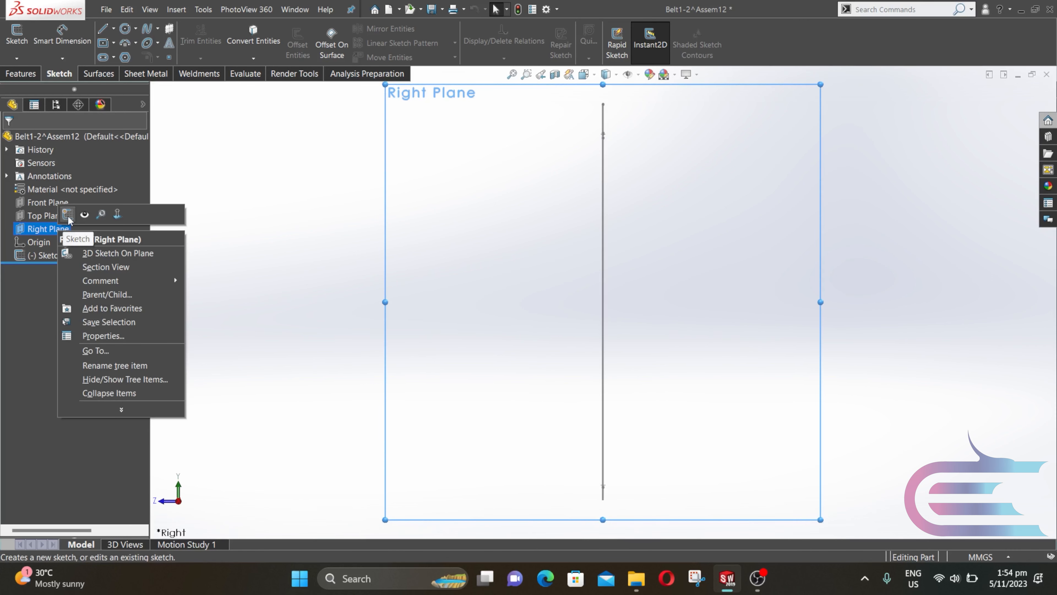
click(70, 224)
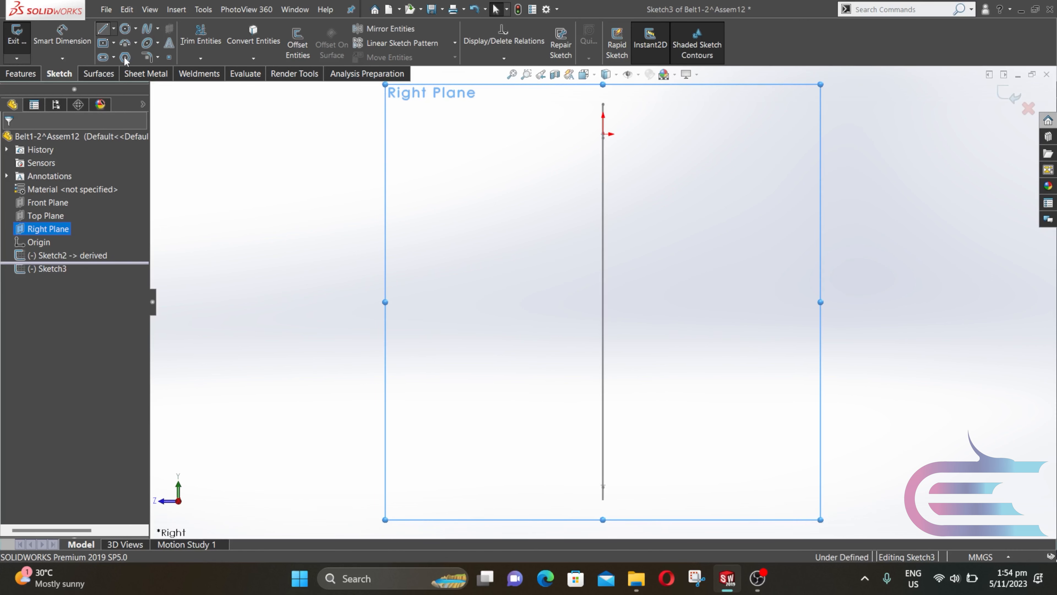
click(103, 29)
scroll(601, 118, down, 5)
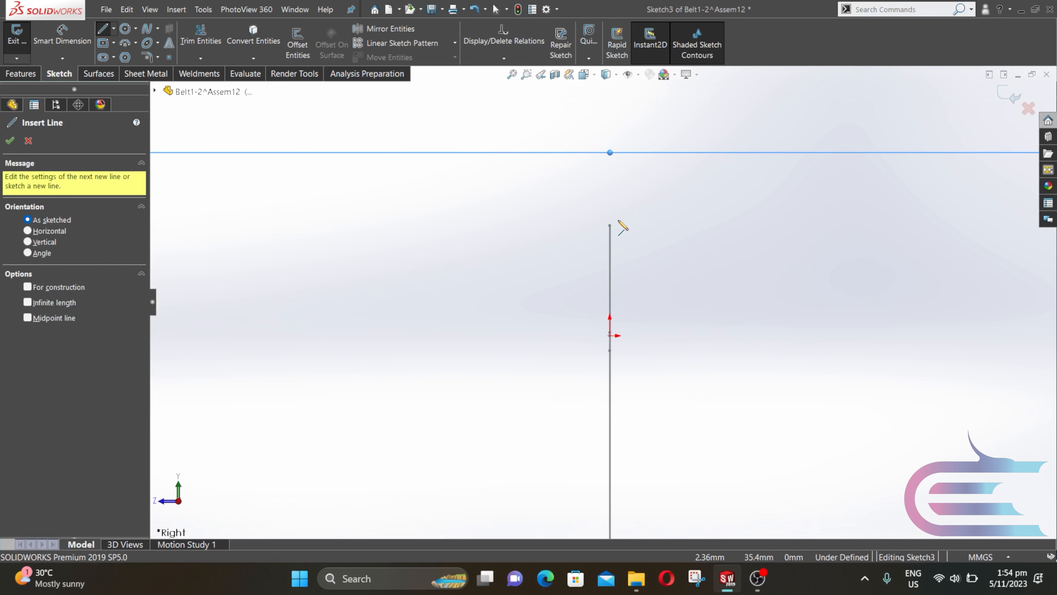